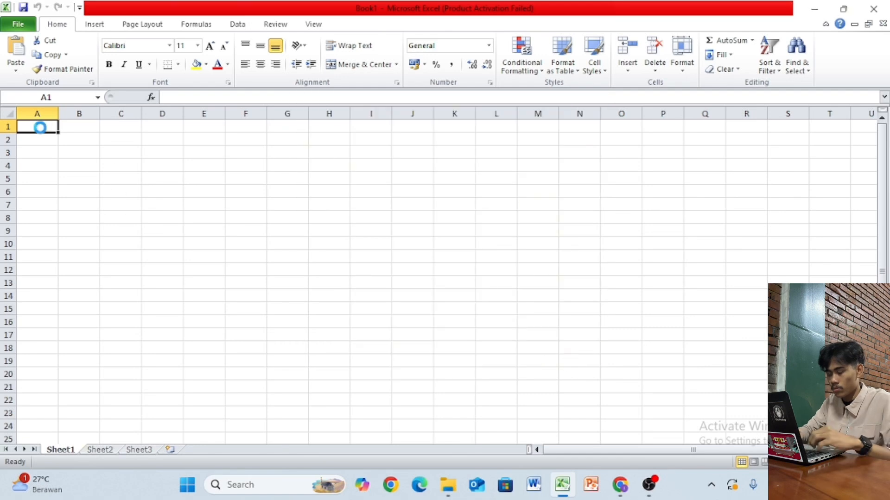
- Paste the copied survey responses into the sheet starting at A1 and shrink header row 1 to about the height of a normal row
key("ctrl+v")
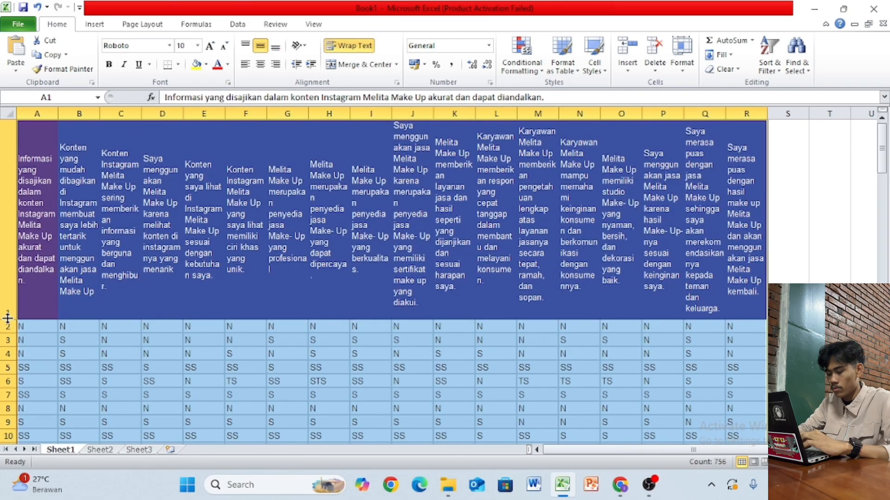
left_click_drag(8, 318, 8, 137)
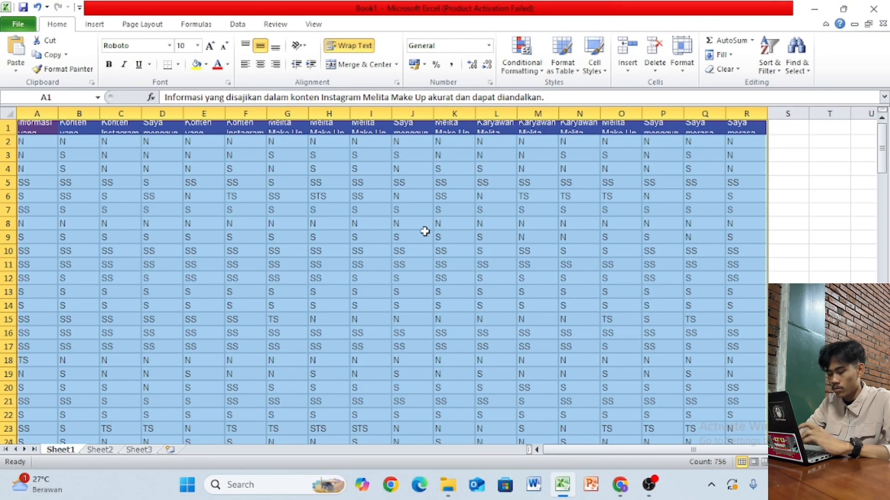
left_click(687, 249)
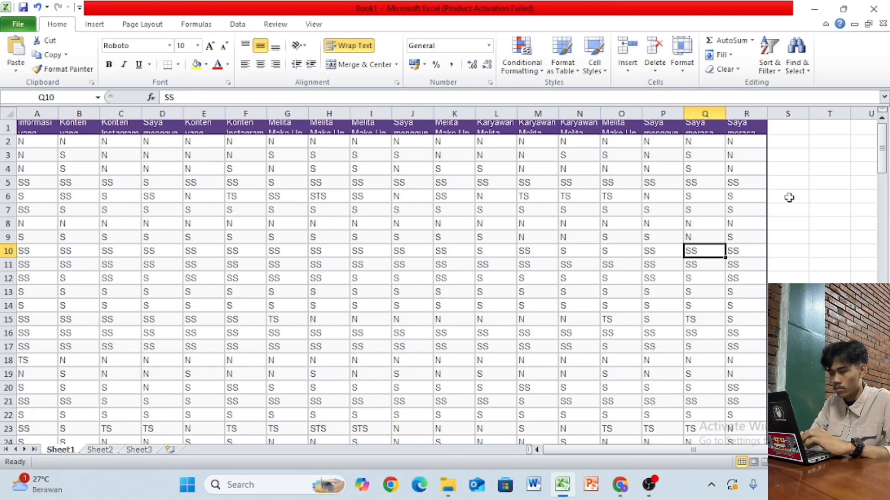
- Start a formula in T2 that scores answer A2 as 1 for STS: =IF(A2="STS";1;
left_click(833, 145)
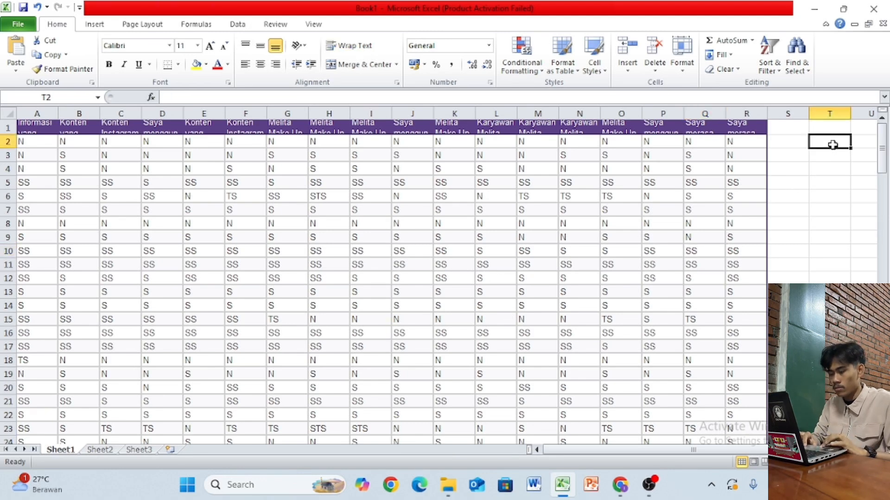
type("=IF(")
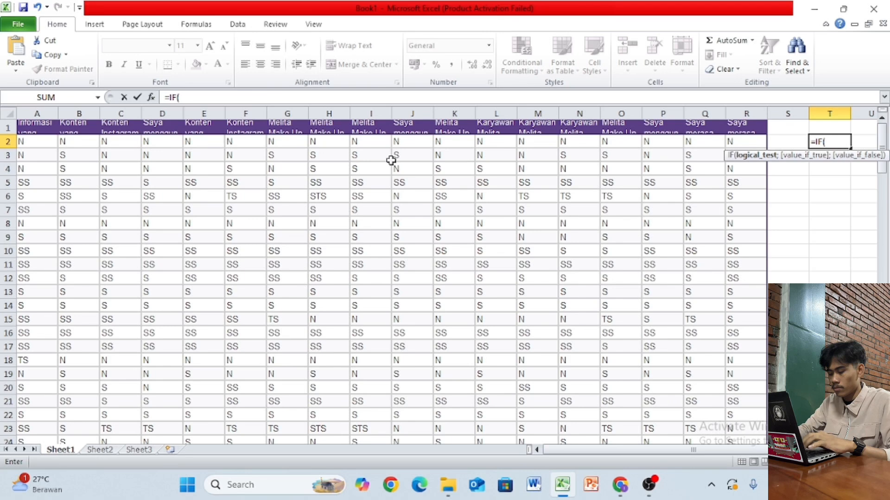
left_click(32, 142)
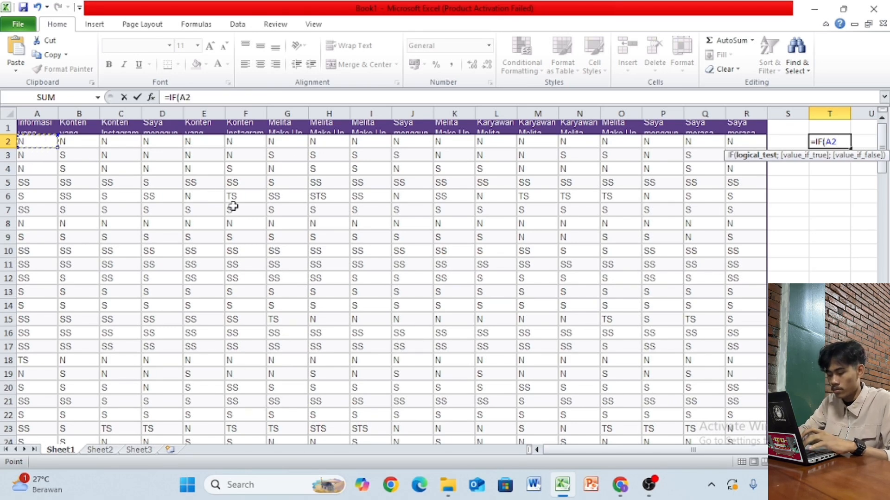
type("=")
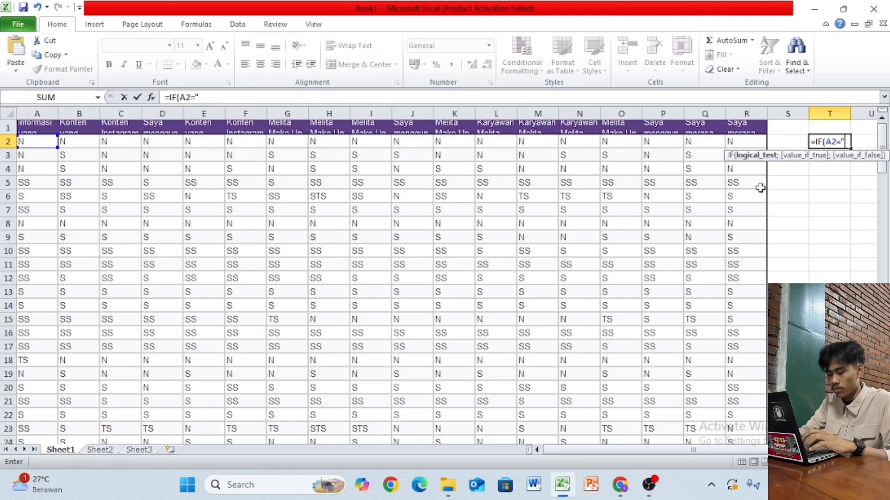
type("\"")
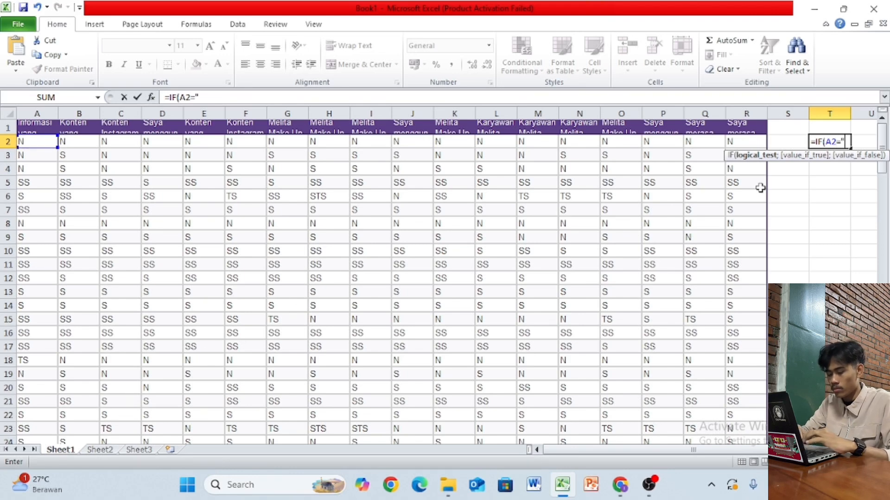
type("STS")
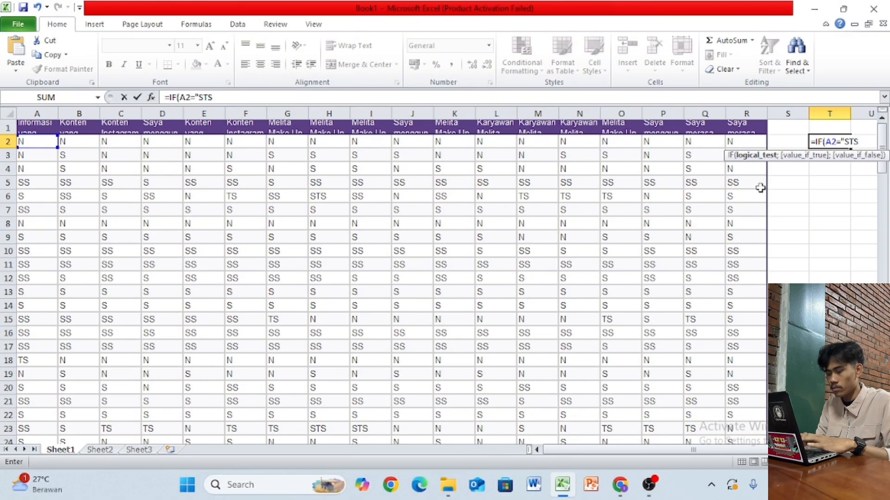
type("\"")
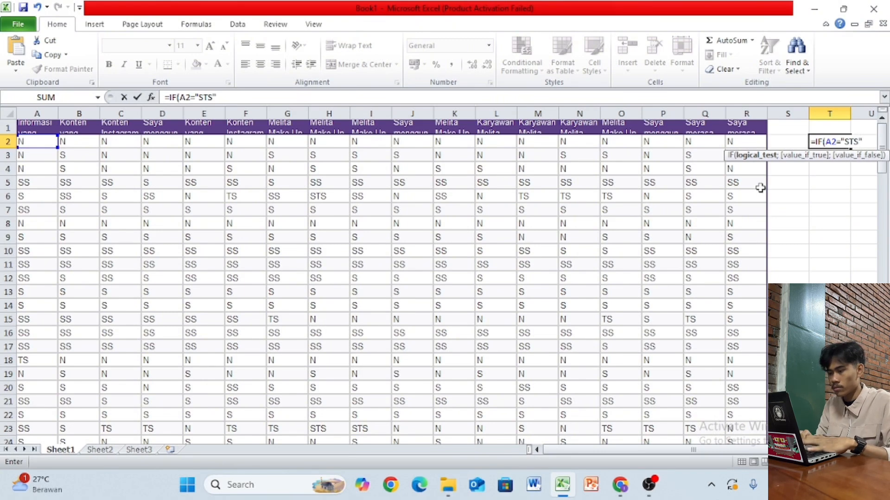
type(";")
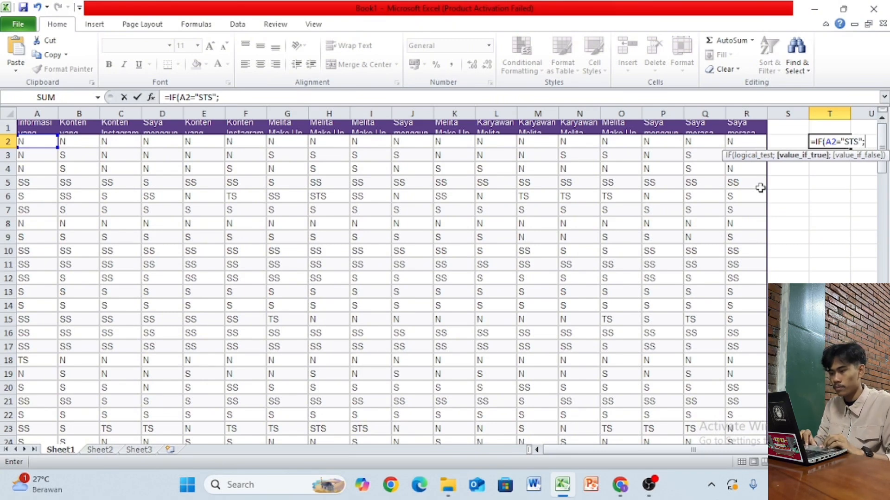
type("1")
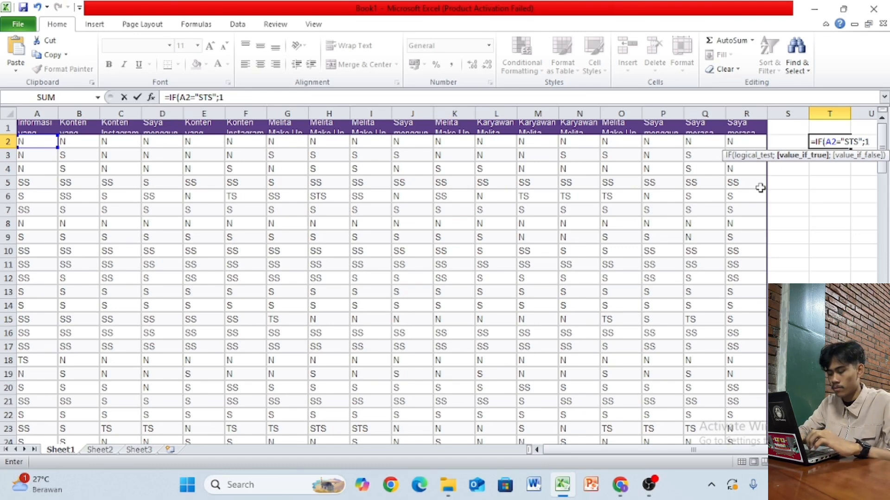
type(";")
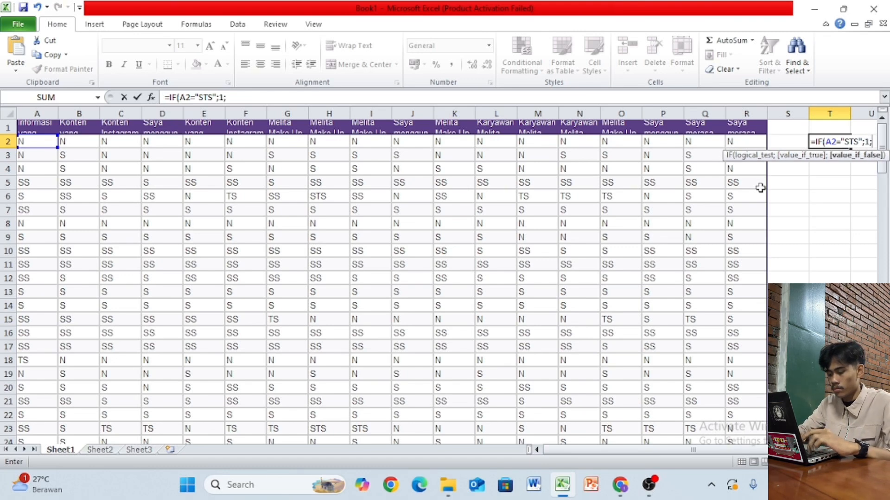
- Extend the T2 formula with a nested condition that scores TS as 2: IF(A2="TS";2;
type("IF")
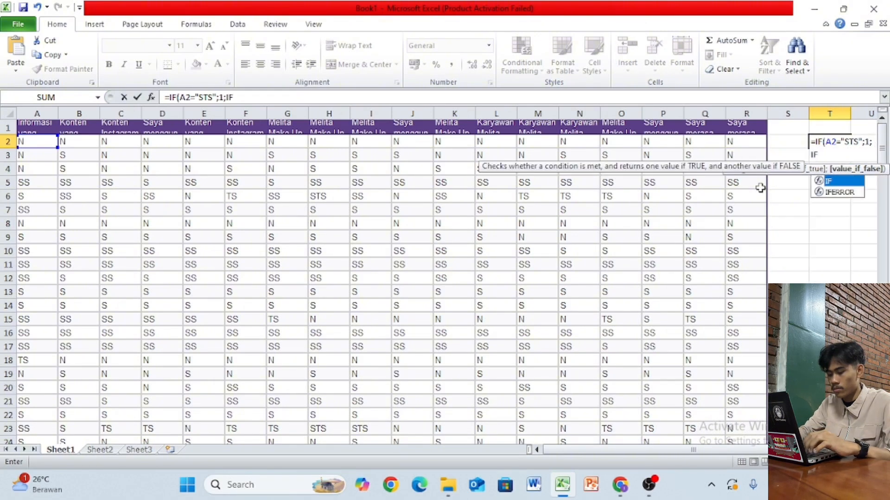
type("(")
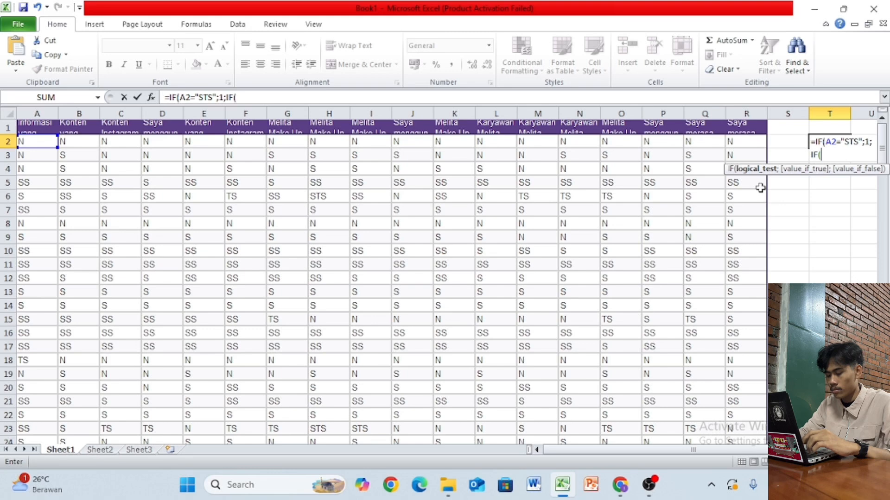
type("a2")
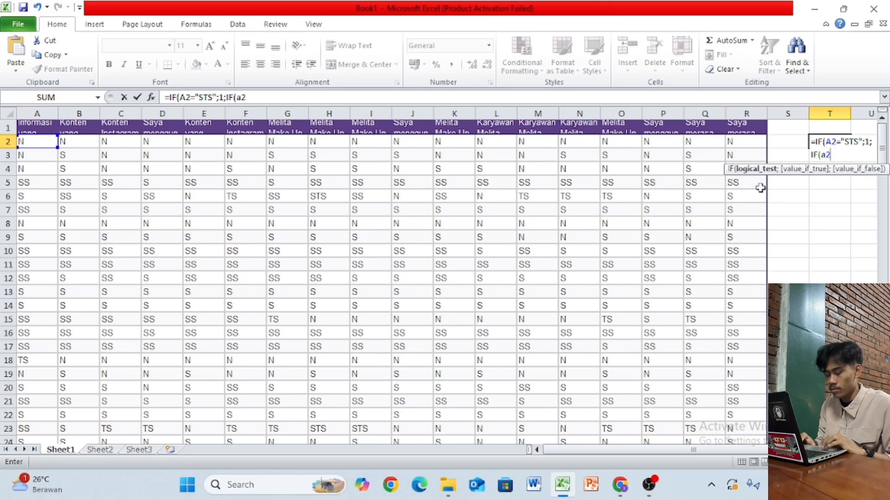
key("BackSpace")
key("BackSpace")
type("A2")
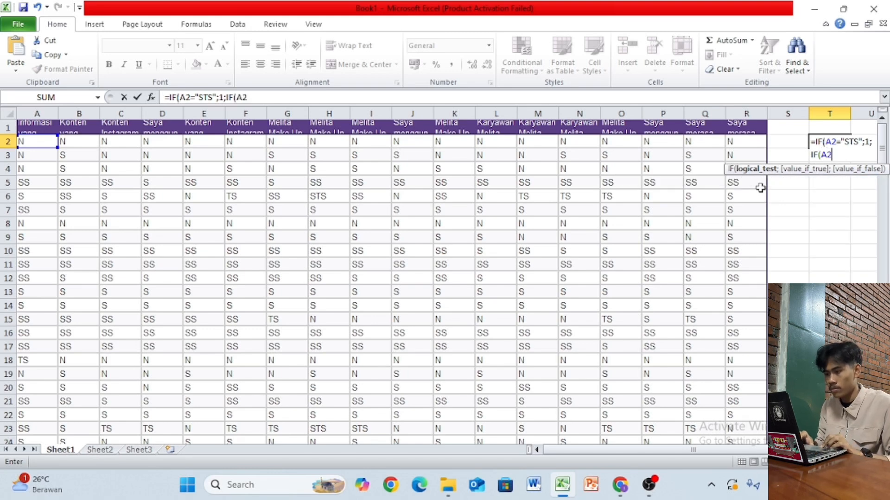
type("=")
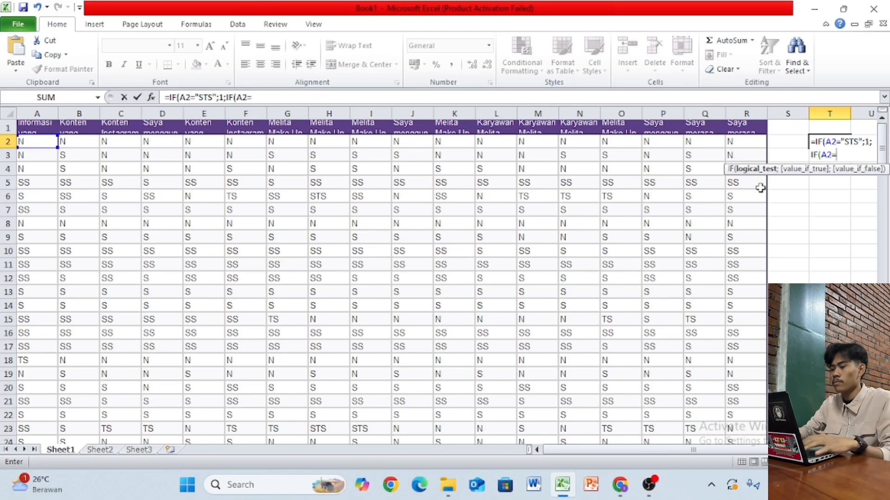
type("\"")
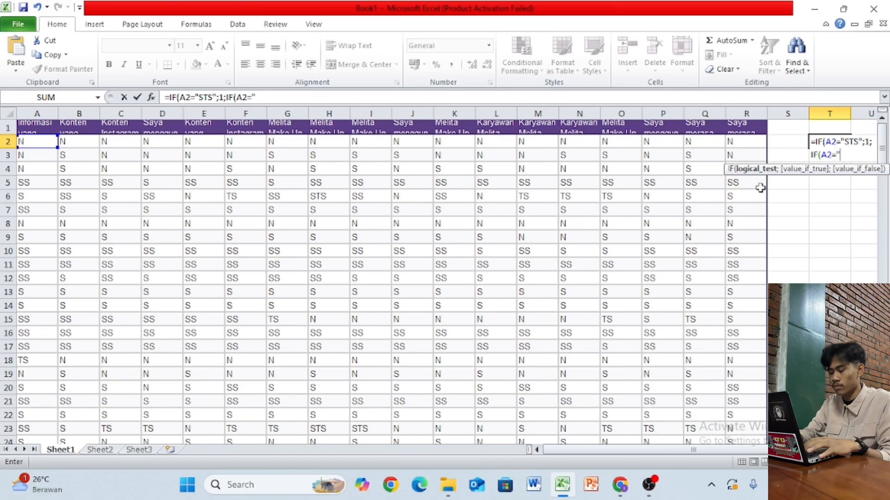
type("TS")
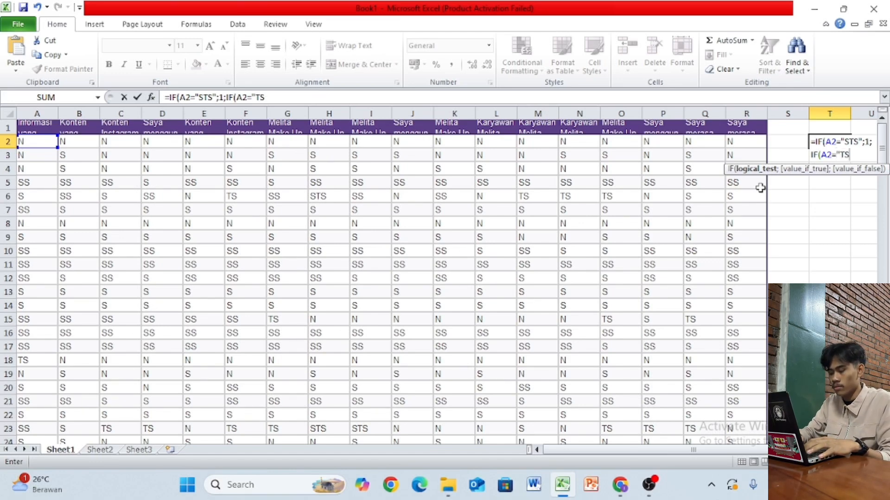
type("\"")
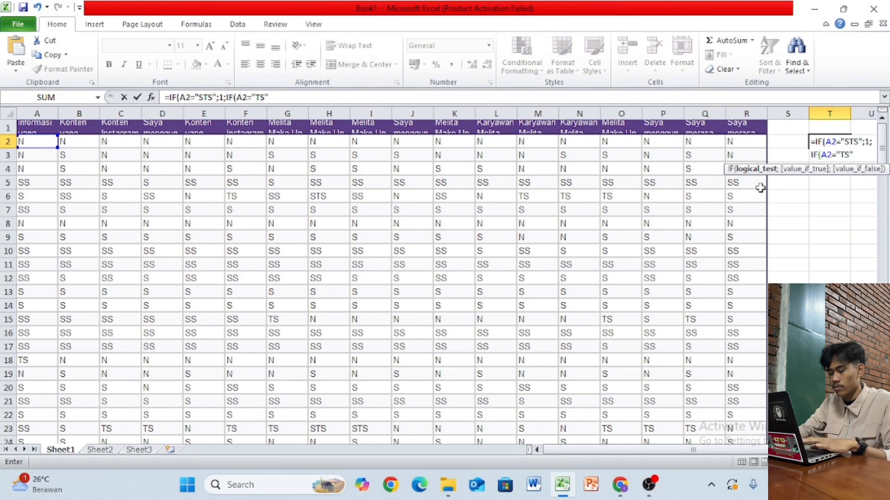
type(";")
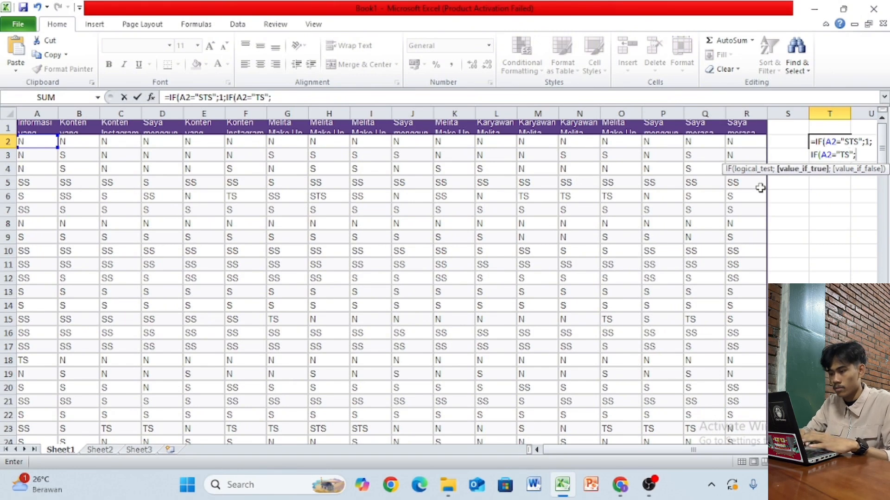
type("2;")
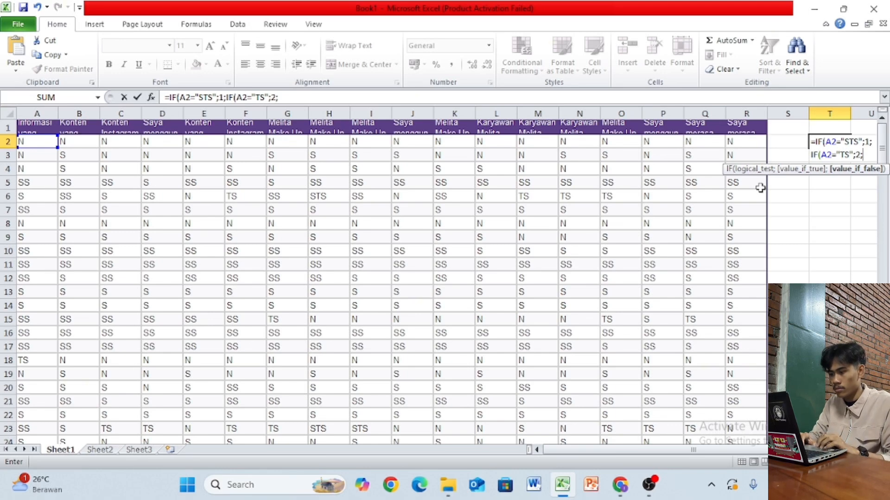
- Add a third nested condition to the T2 formula that scores N as 3: IF(A2="N";3;
type("IF")
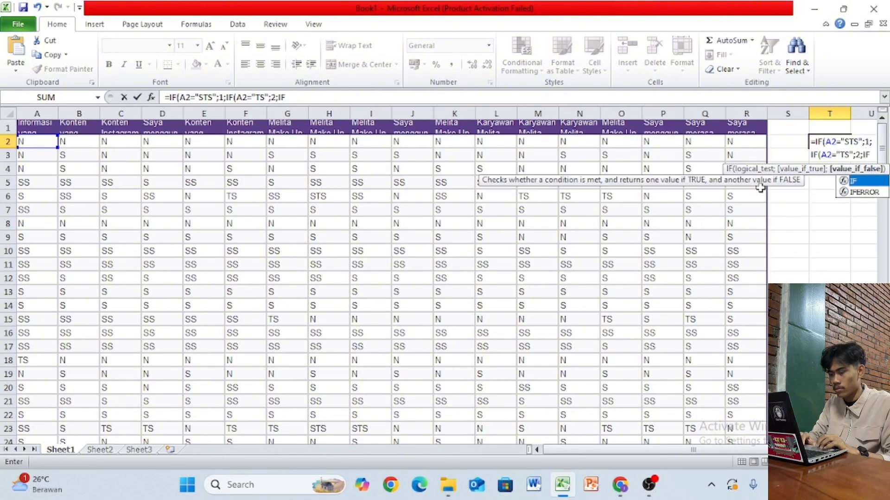
type("(")
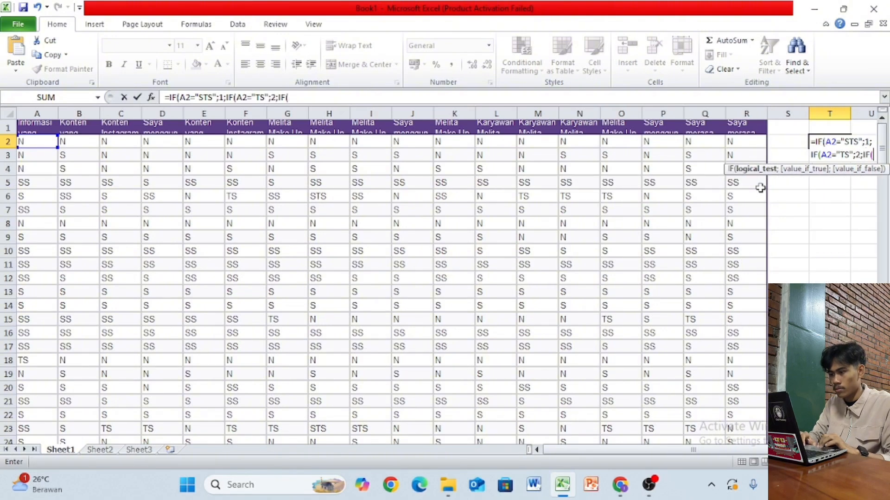
type("A@")
key("BackSpace")
type("2")
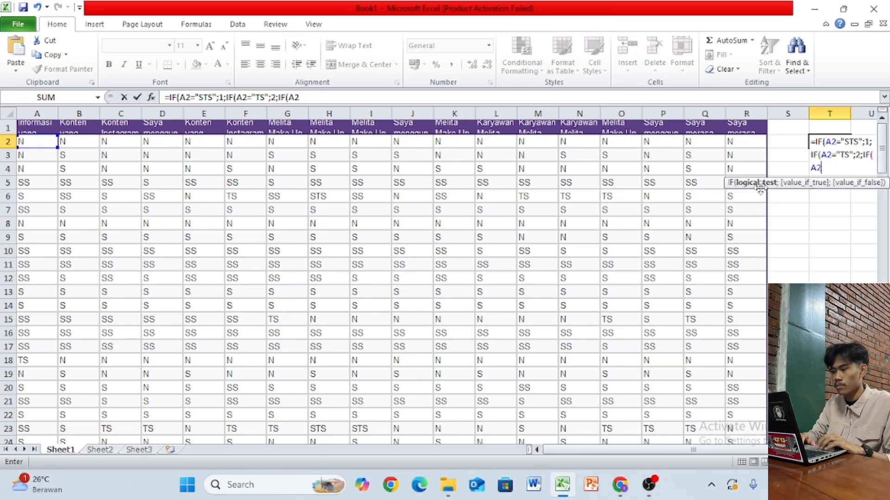
type("=")
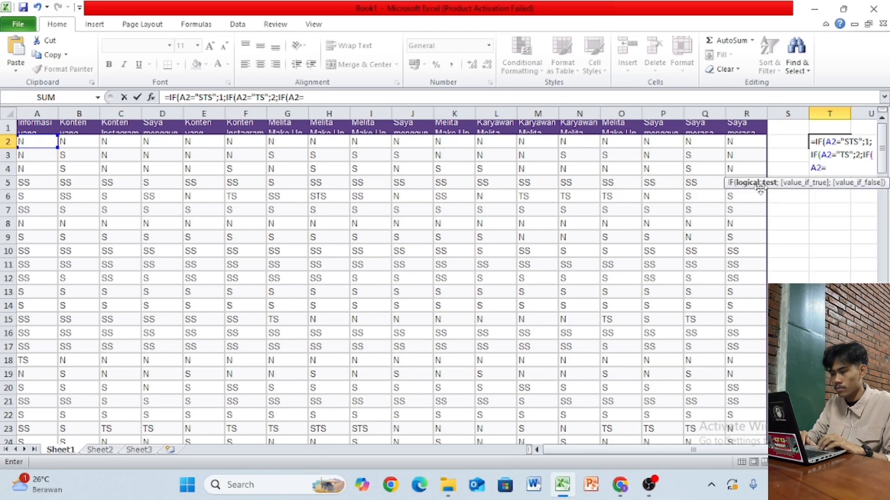
type("\"n")
key("BackSpace")
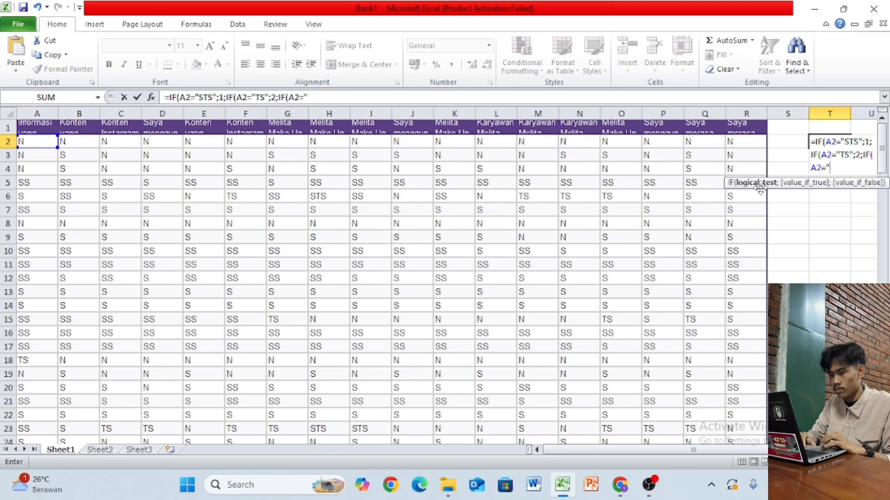
type("N")
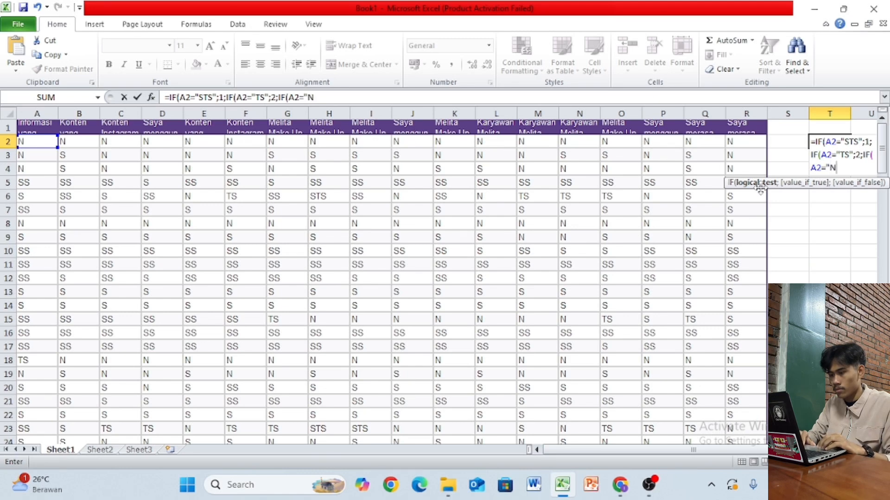
type("\"")
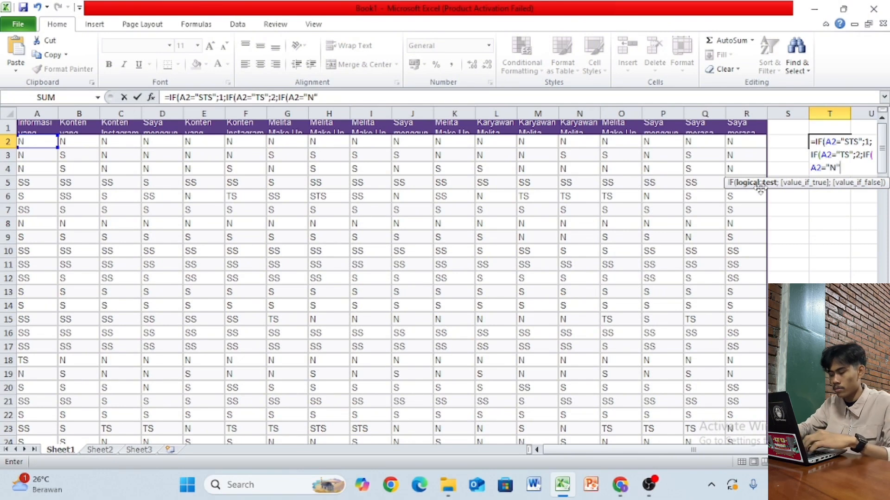
type(";3;")
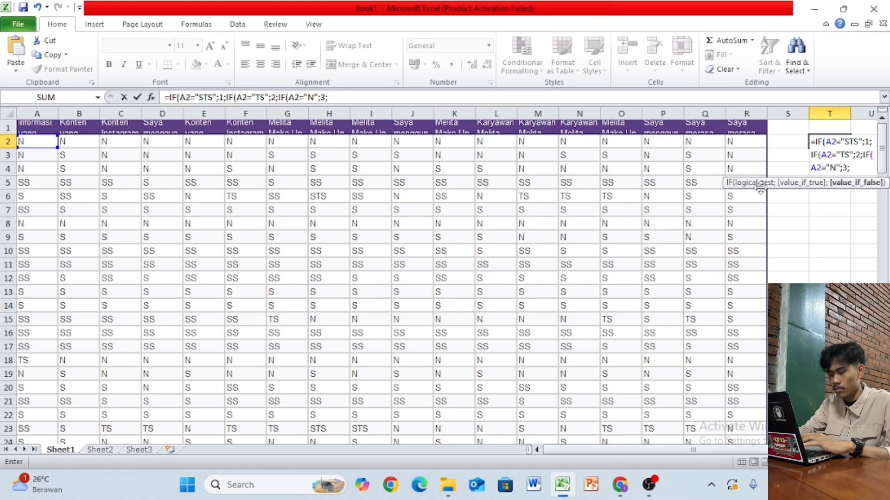
- Add a fourth nested condition to the T2 formula that scores S as 4: IF(A2="S";4
type("IF")
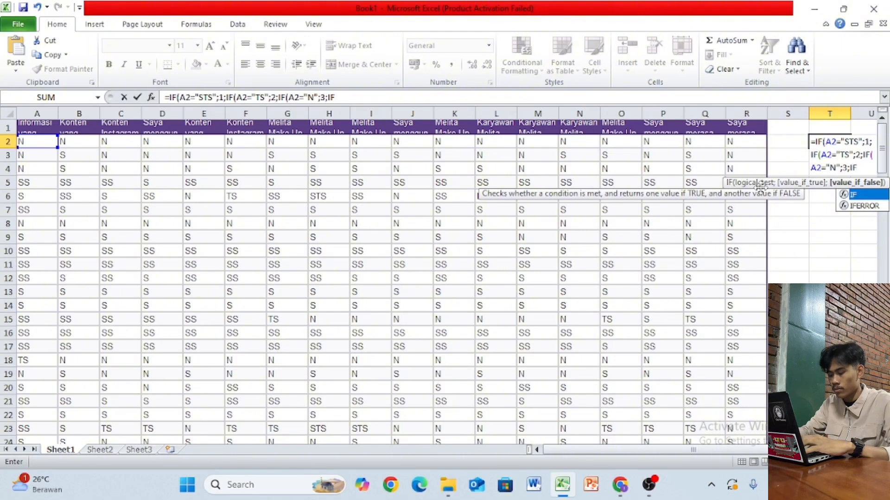
type("(")
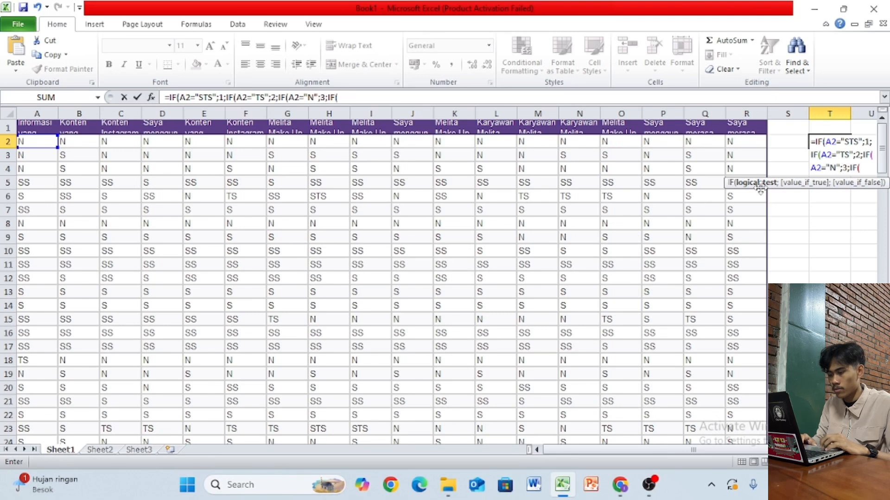
type("A2=\"")
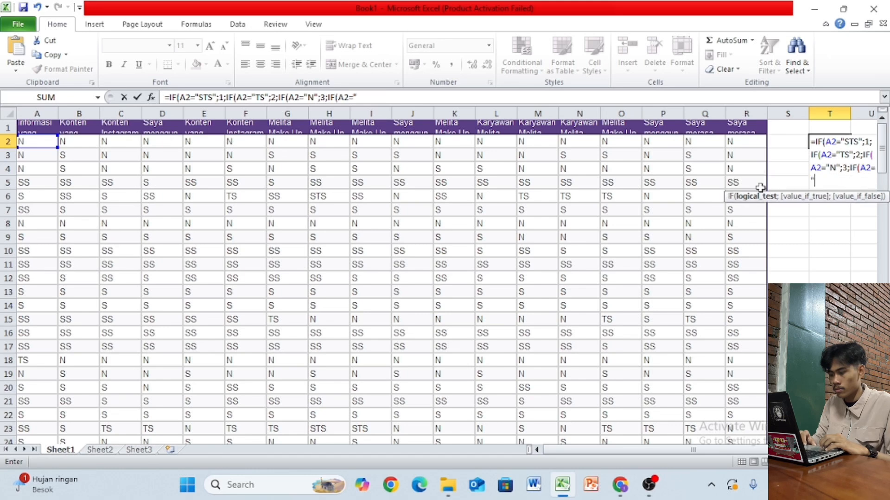
type("S")
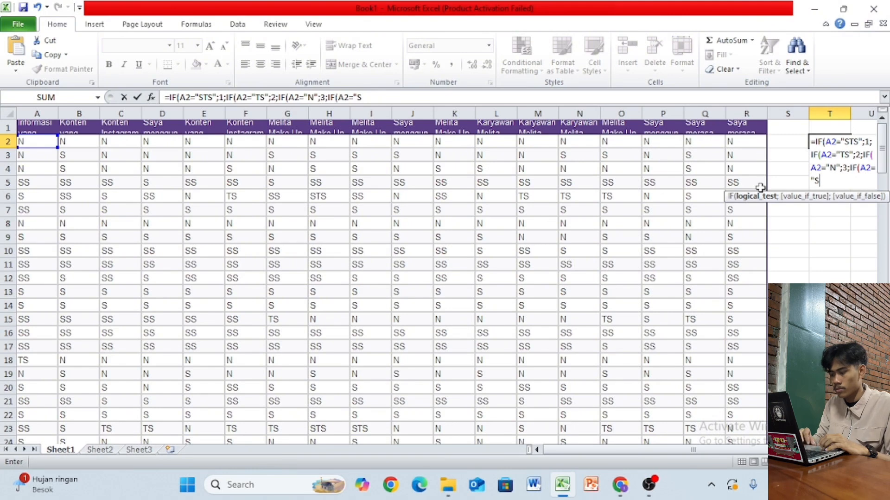
type("\"")
type(";4")
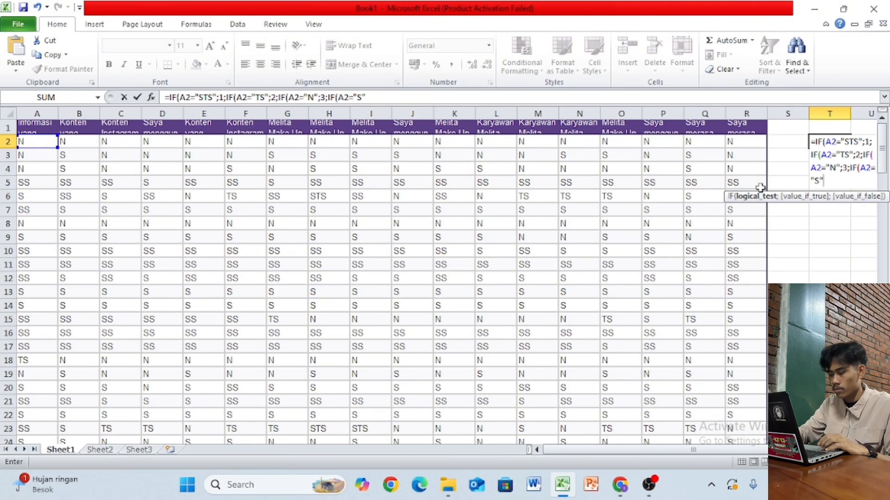
- Add a fifth nested condition scoring SS as 5, IF(A2="SS";5;, close all five parentheses and commit the T2 formula
type(";IF(")
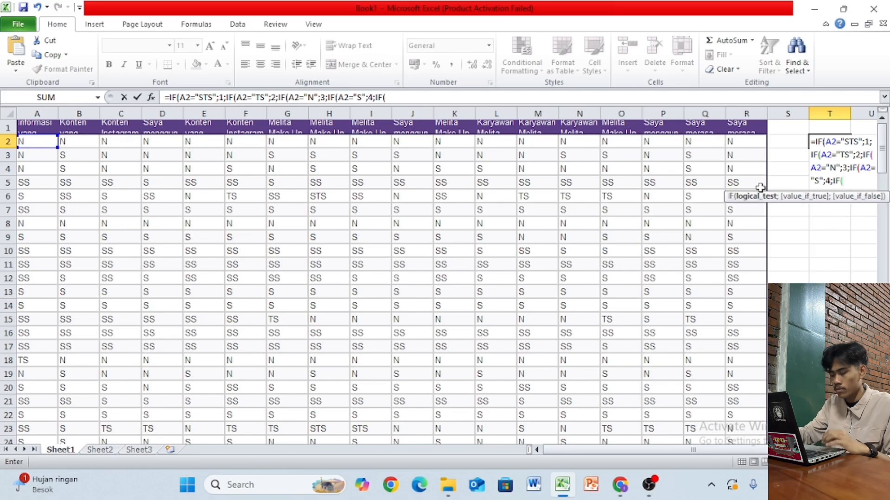
type("A2=")
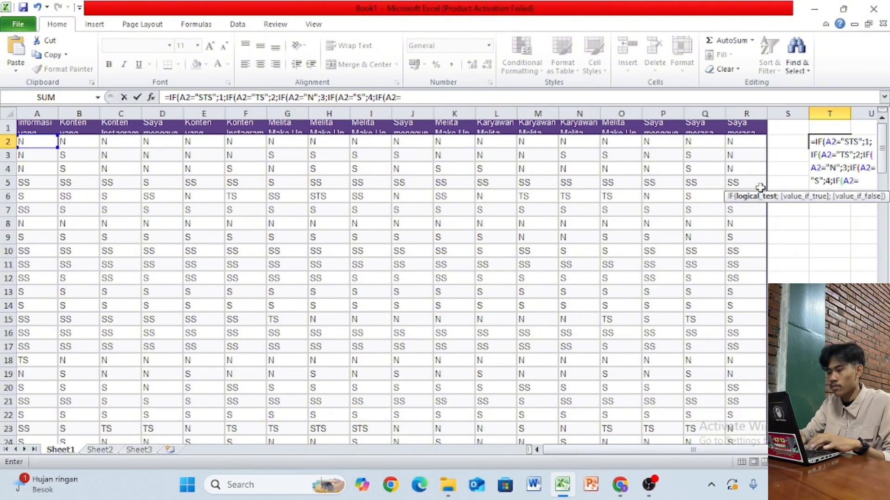
type("\"")
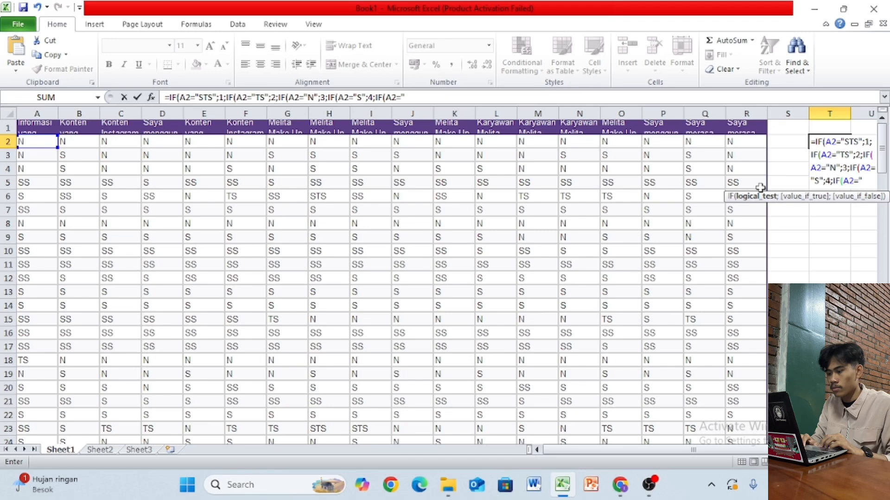
type("SS")
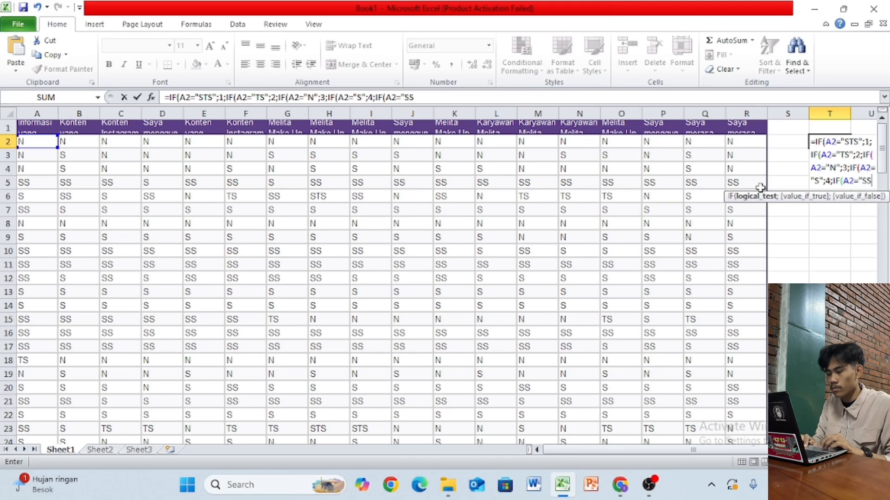
type("\"")
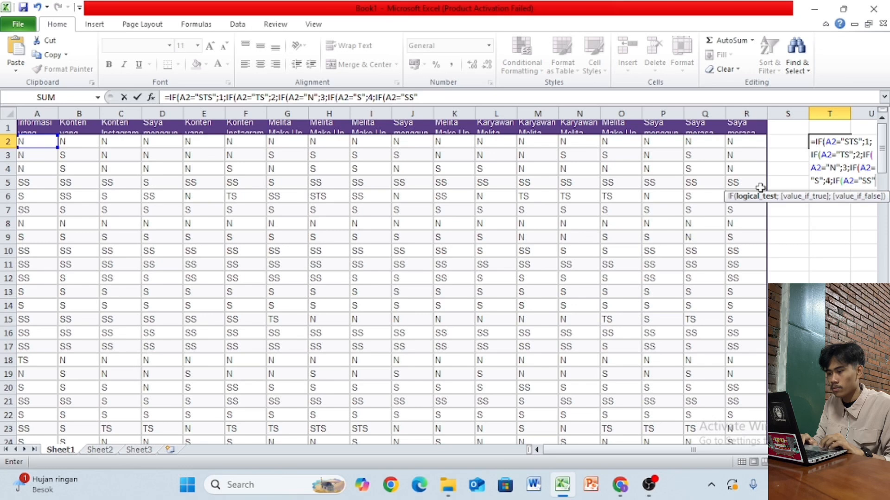
type(";5;")
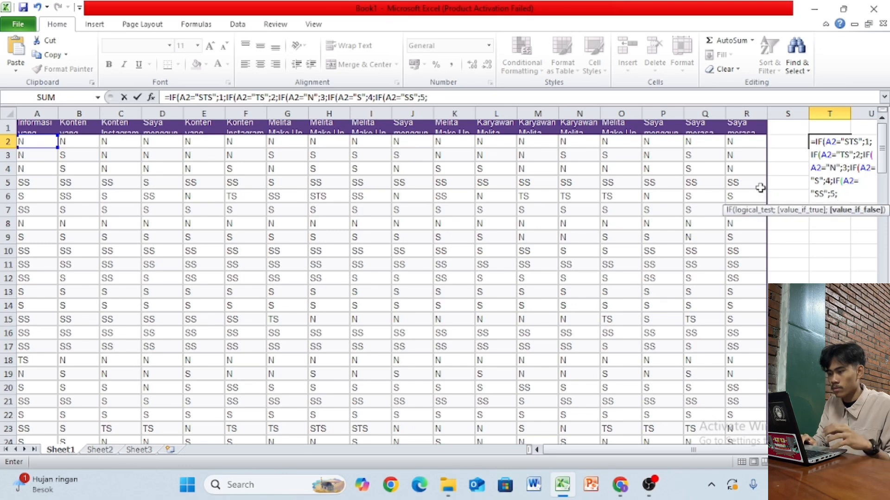
type(")))))")
key("Return")
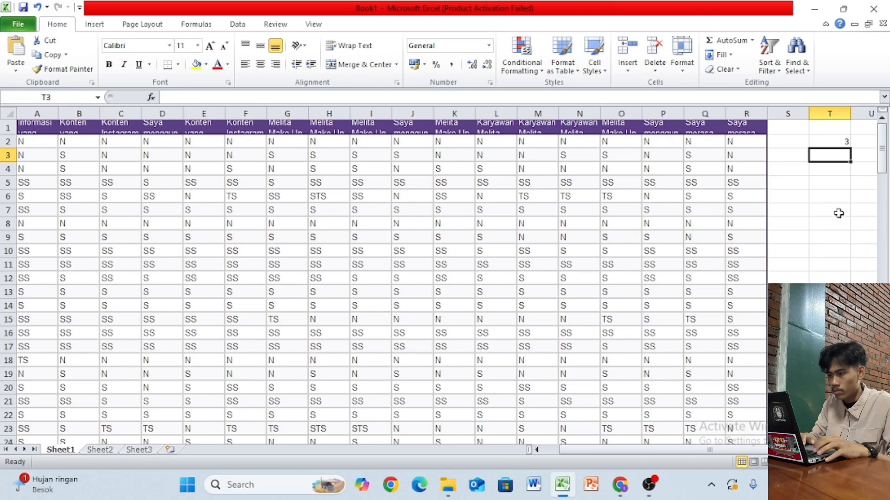
- Fill the T2 scoring formula down through all response rows and across to column AK
scroll(839, 213, "right", 1)
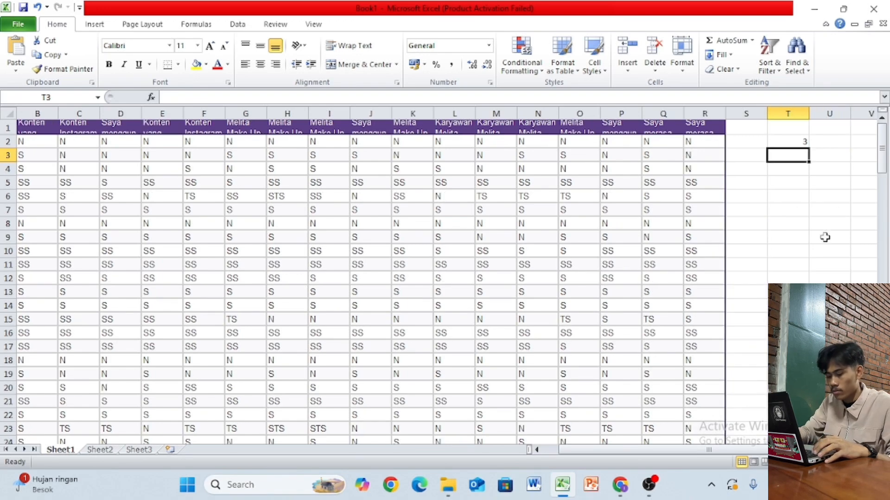
scroll(445, 278, "right", 7)
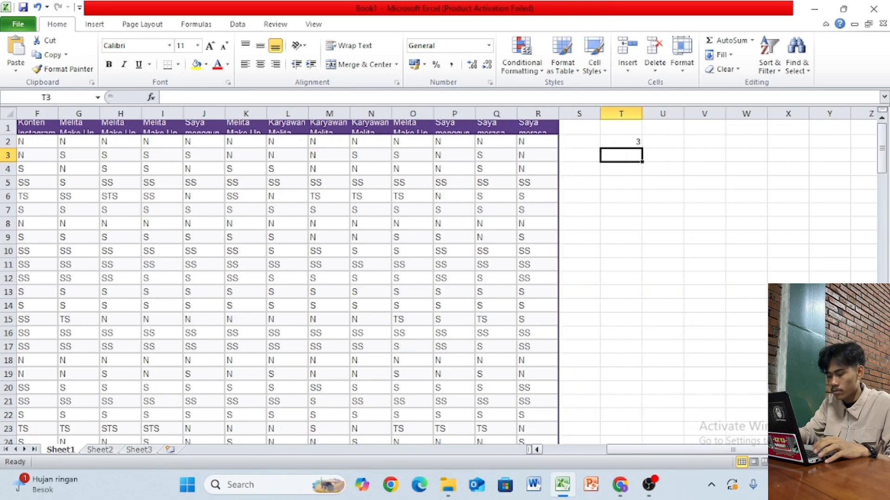
scroll(693, 280, "down", 2)
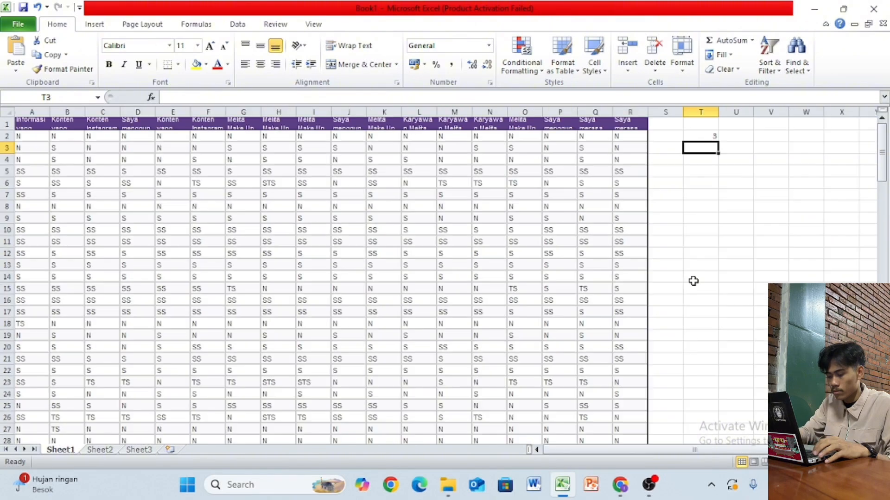
left_click(599, 131)
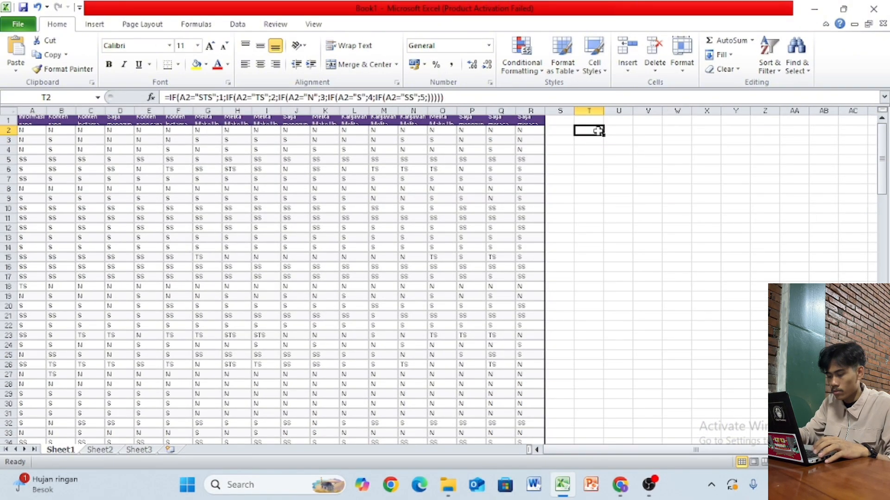
mouse_move(603, 135)
left_mouse_down()
mouse_move(875, 133)
mouse_move(485, 145)
mouse_move(580, 148)
mouse_move(576, 135)
mouse_move(614, 136)
mouse_move(563, 136)
mouse_move(561, 128)
mouse_move(576, 135)
mouse_move(560, 445)
mouse_move(558, 385)
mouse_move(574, 384)
mouse_move(573, 377)
left_mouse_up()
scroll(630, 356, "up", 5)
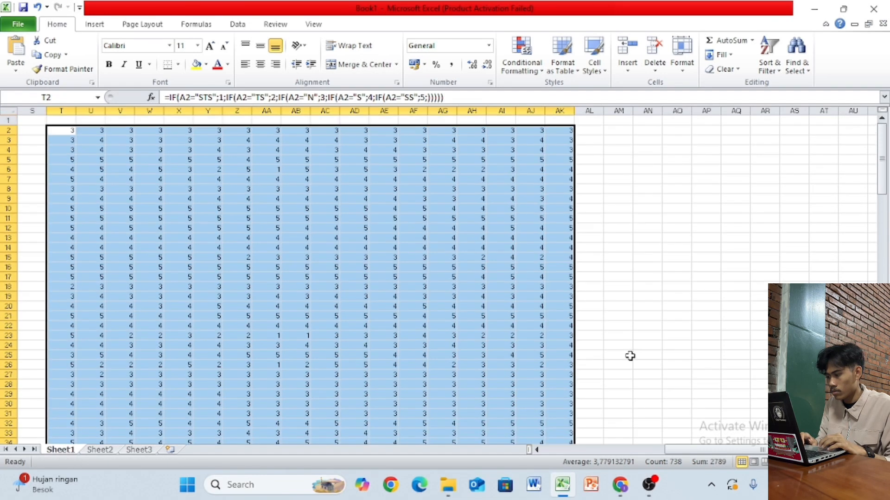
left_click(630, 356)
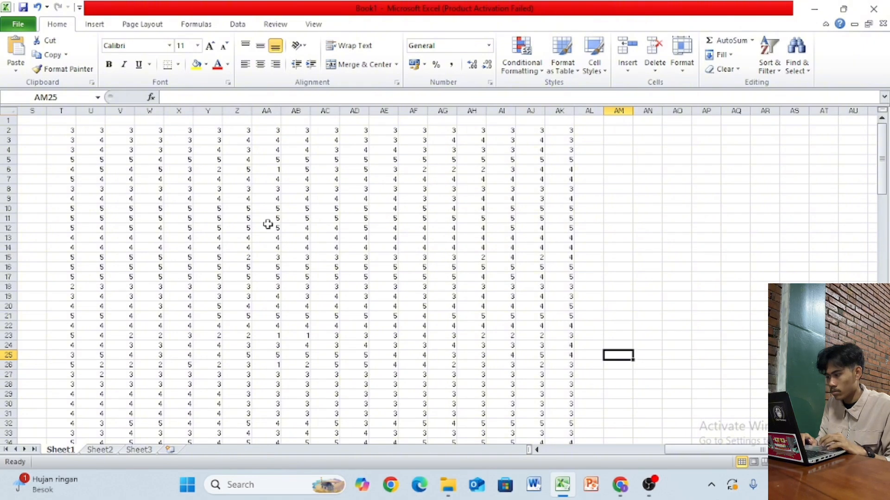
- Label the first three score columns X1.1, X1.2 and X1.3 in cells T1 to V1
scroll(268, 224, "left", 5)
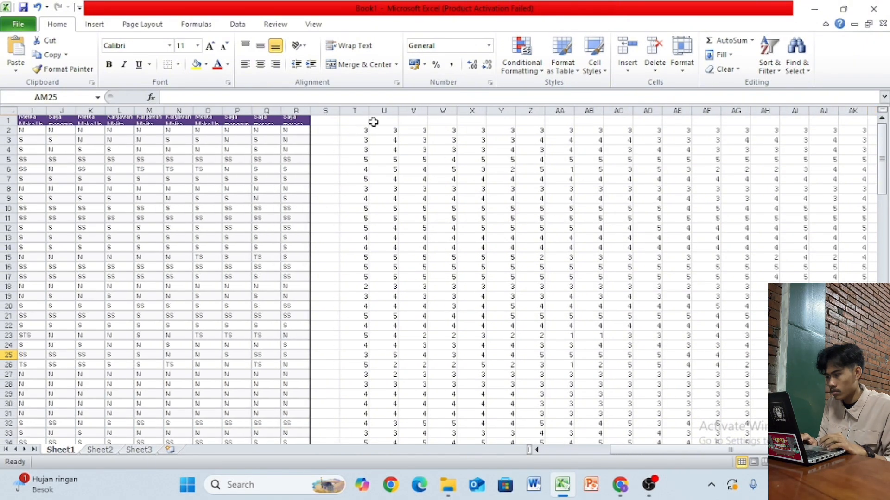
left_click(356, 119)
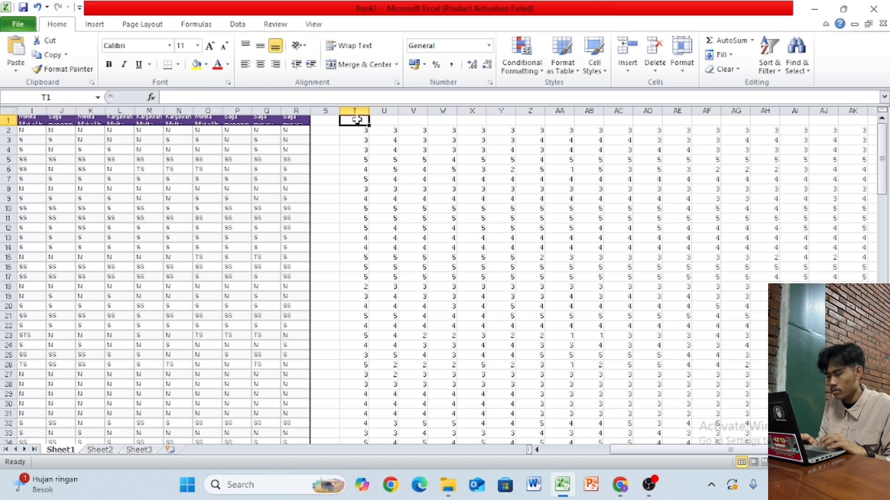
type("X")
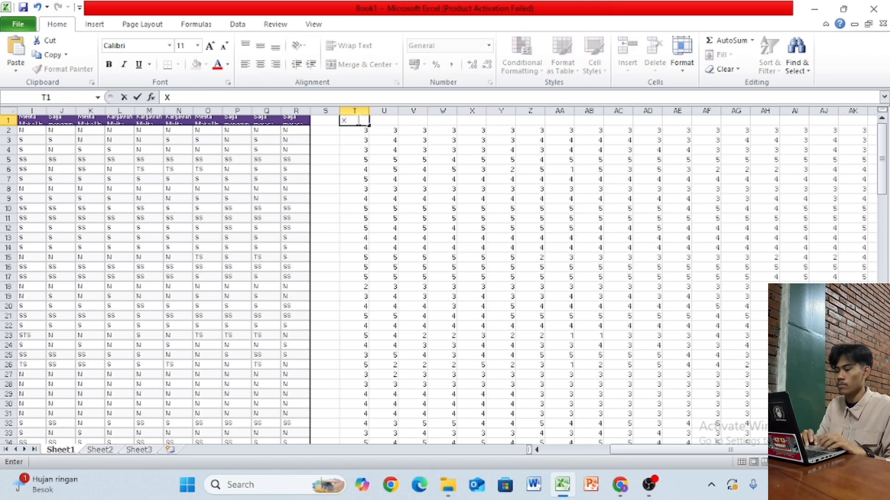
key("BackSpace")
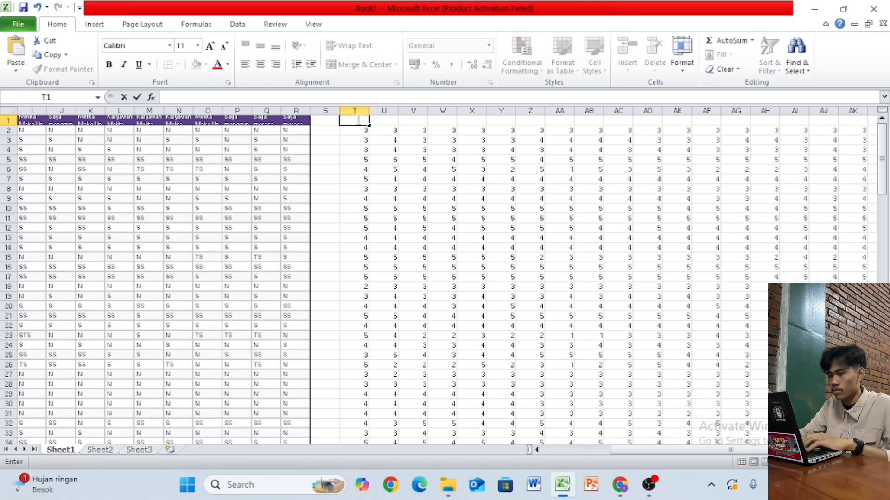
type("X1.1")
key("Tab")
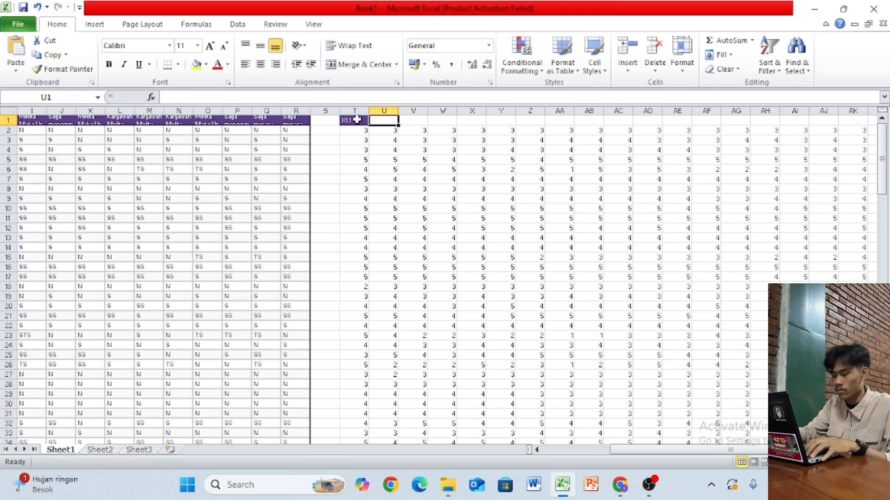
type("X1")
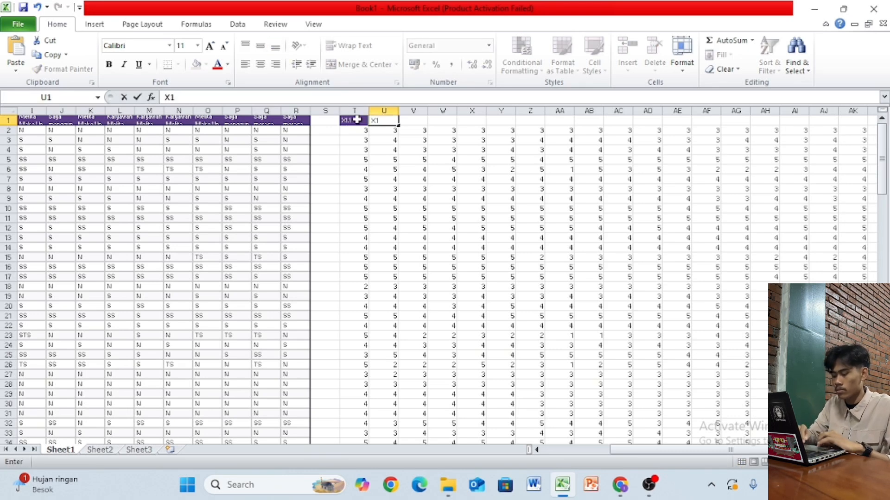
type(".2")
key("Tab")
type("X1.3")
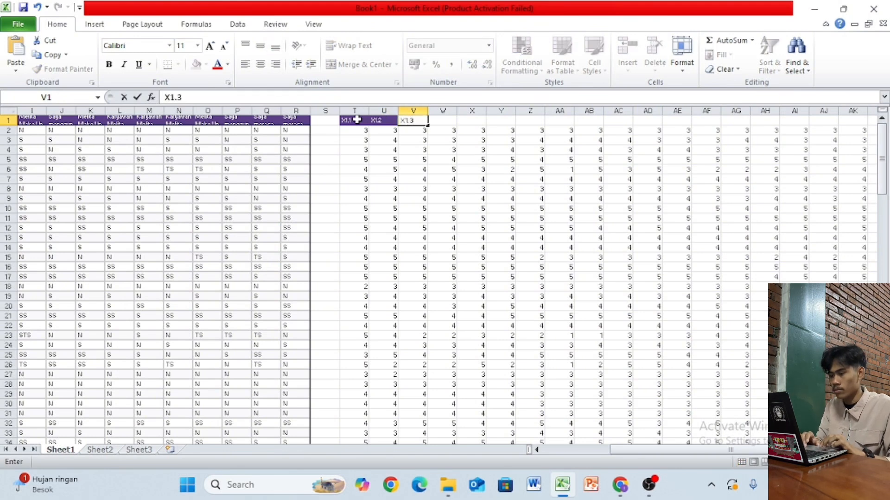
key("Tab")
- Label the next three score columns X1.4, X1.5 and X1.6 in cells W1 to Y1
type("X1.")
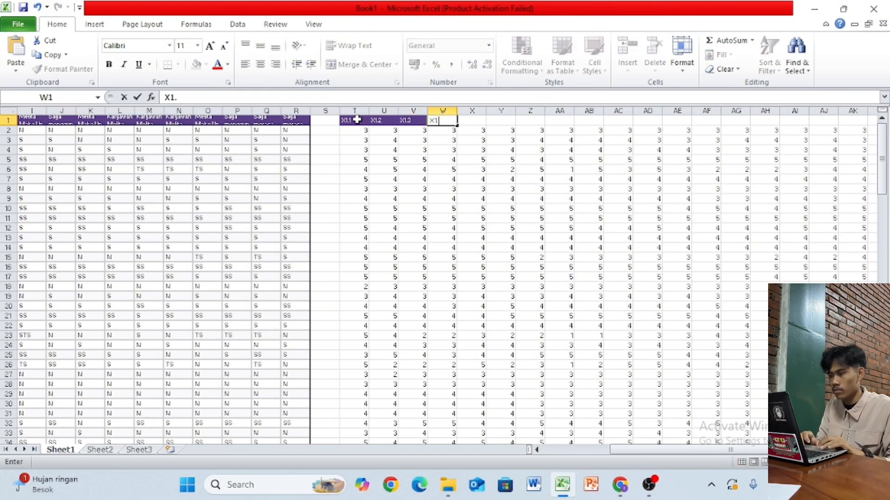
type("4")
key("Tab")
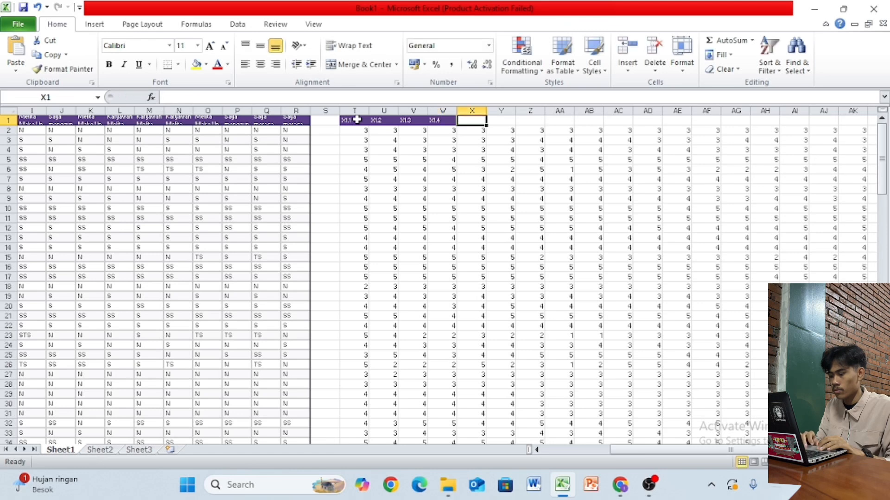
type("X1.5")
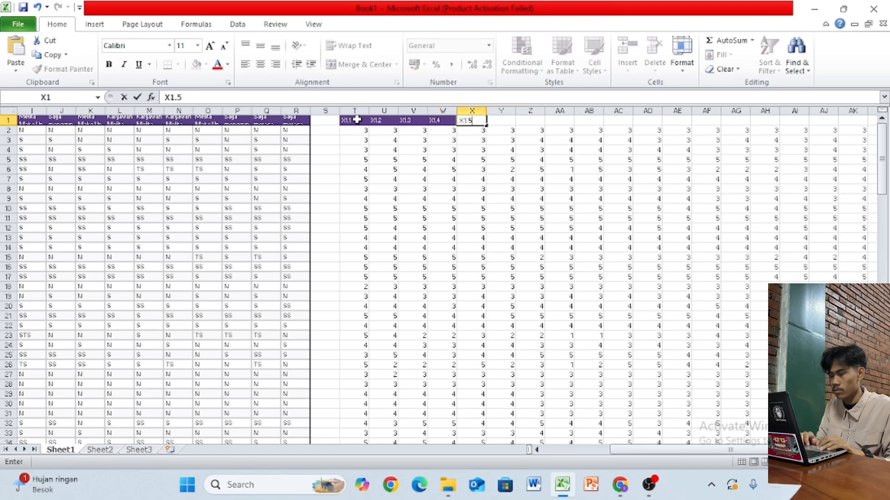
key("Tab")
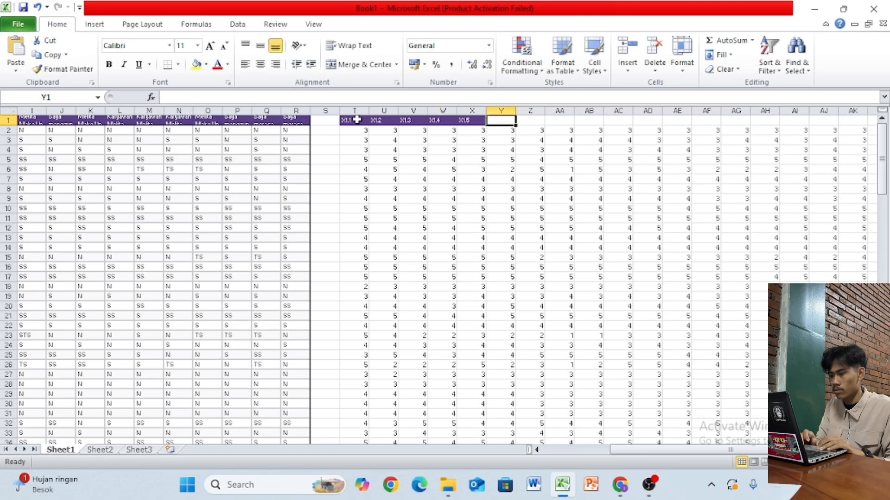
type("X1.6")
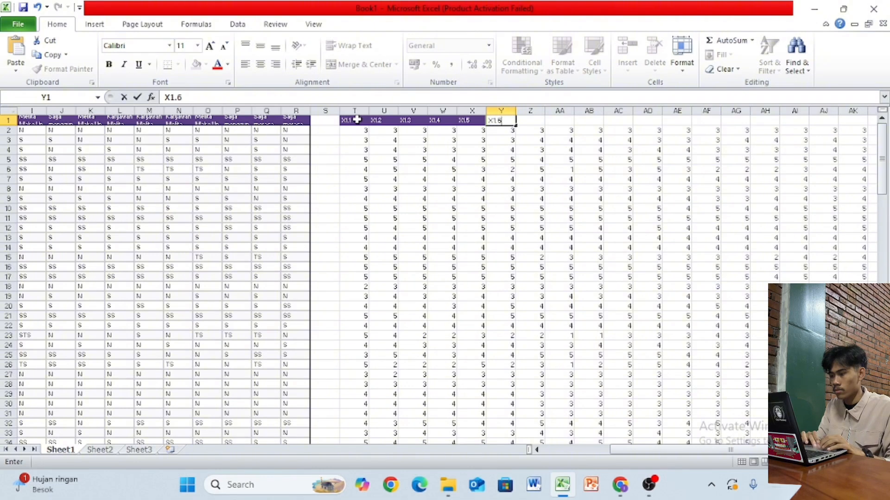
key("Tab")
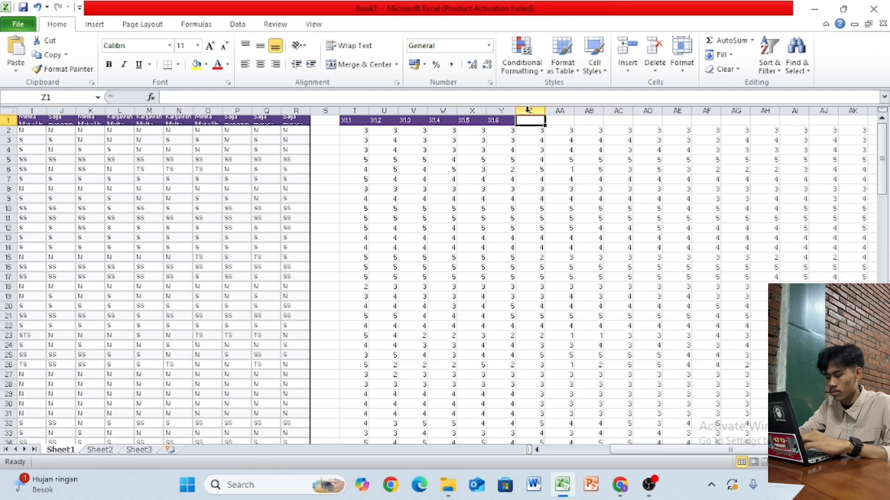
- Insert a new column at Z, right after the X1.6 scores, and head it Total in cell Z1
left_click(528, 110)
right_click(528, 110)
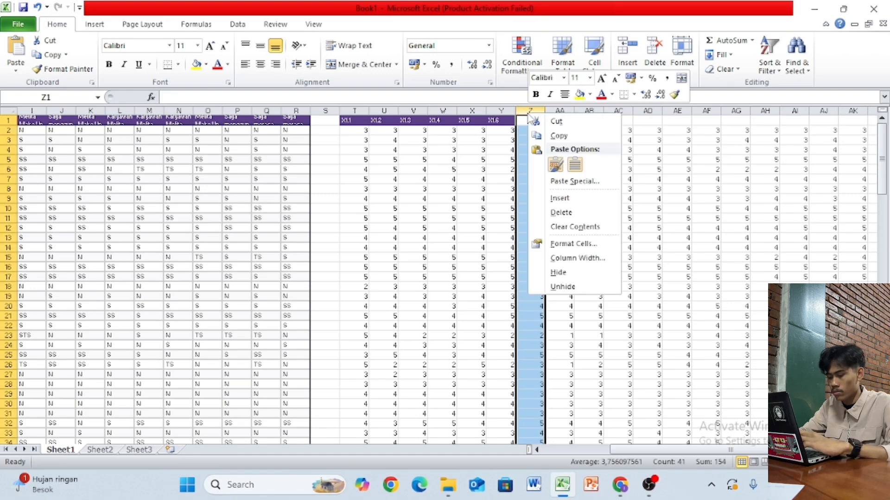
left_click(560, 198)
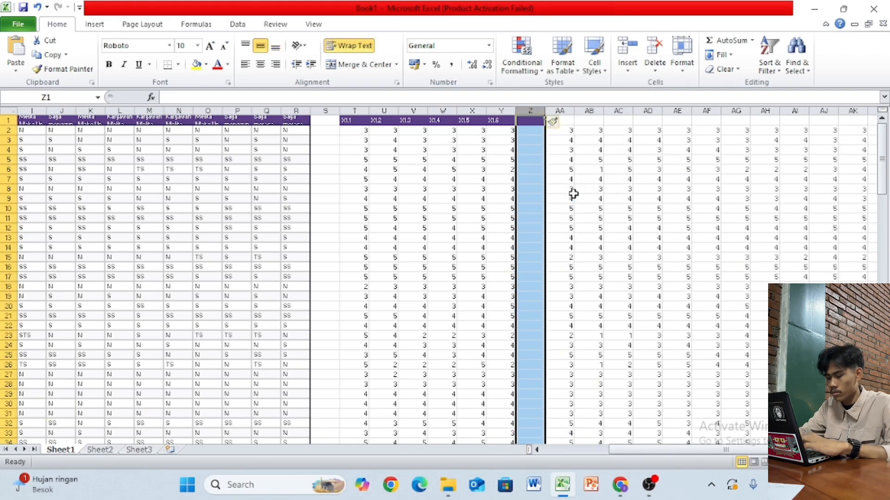
type("t")
key("BackSpace")
type("To")
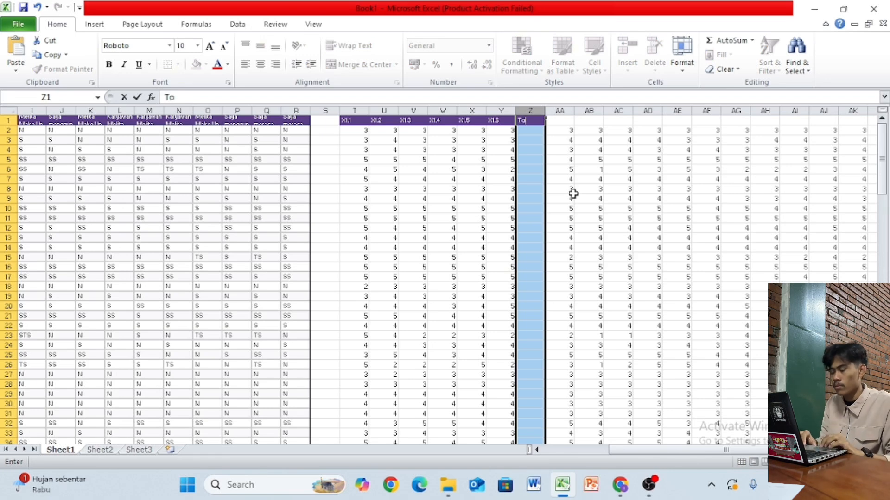
type("tal")
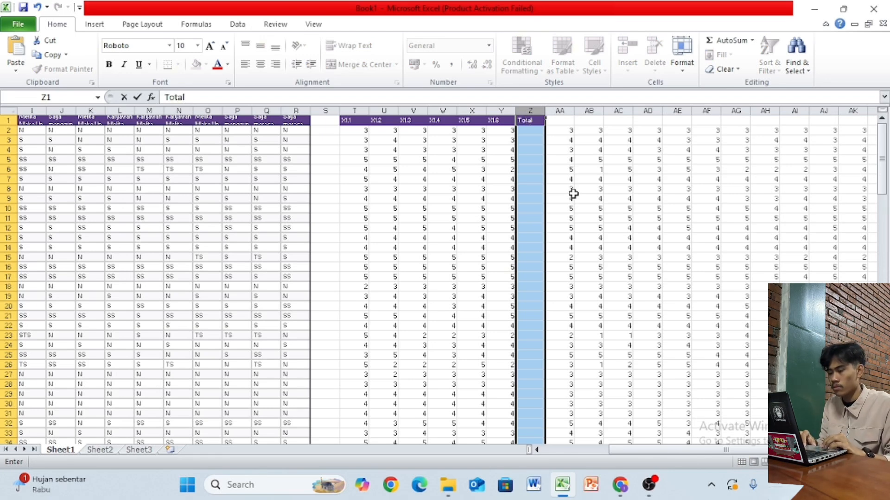
key("Right")
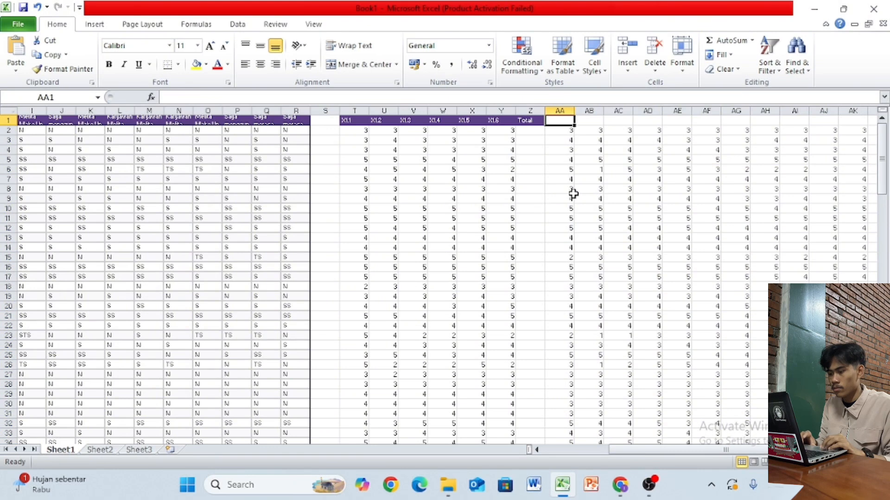
- Label the four score columns after the first Total column X2.1, X2.2, X2.3 and X2.4 in cells AA1 to AD1
type("X2")
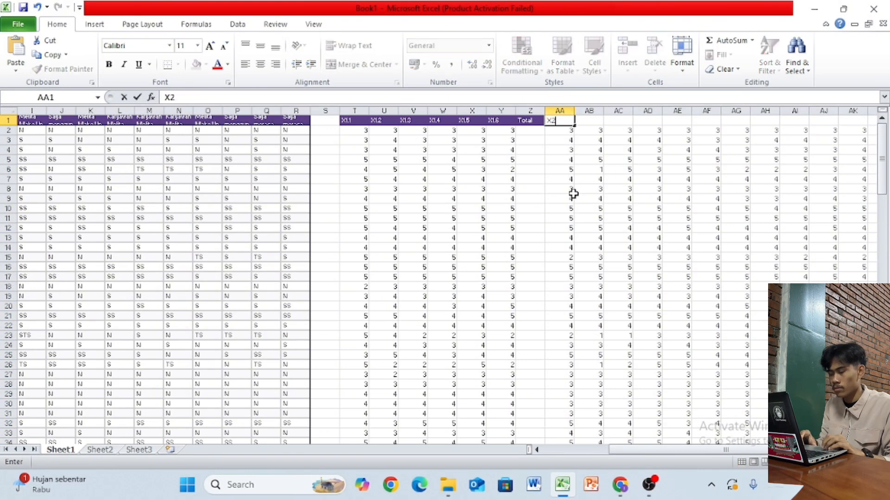
type(".1")
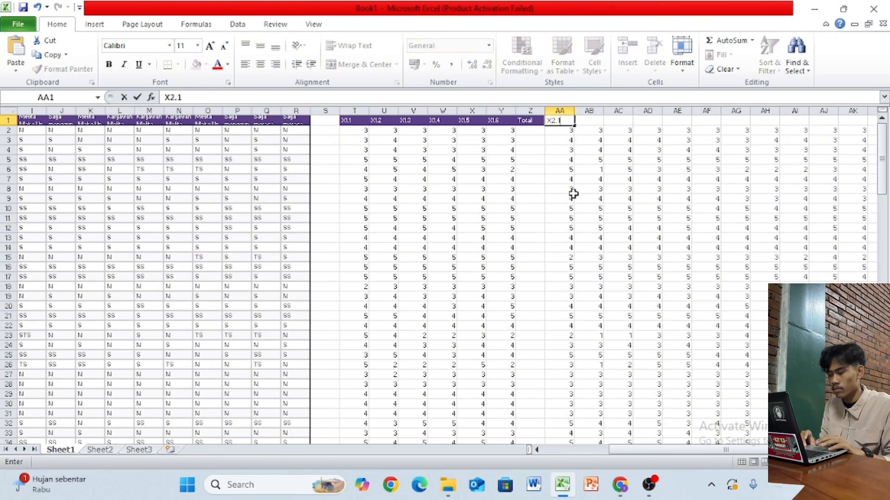
key("Right")
type("X2")
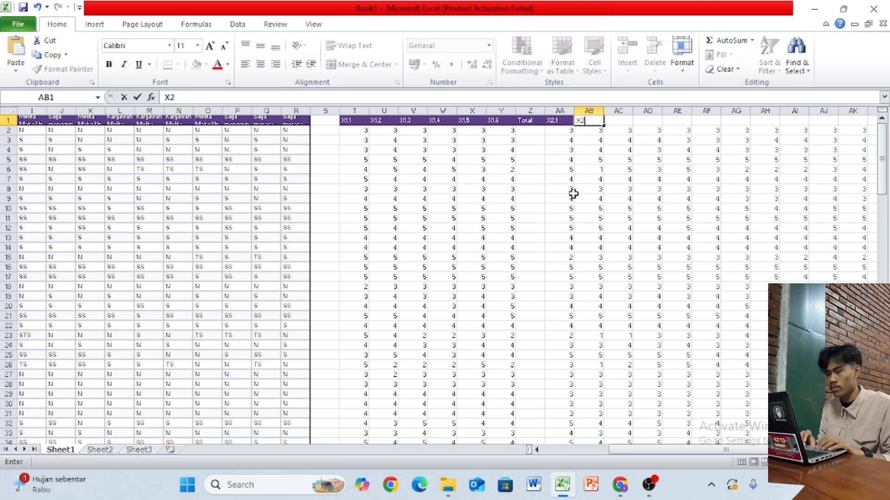
type(".2")
key("Right")
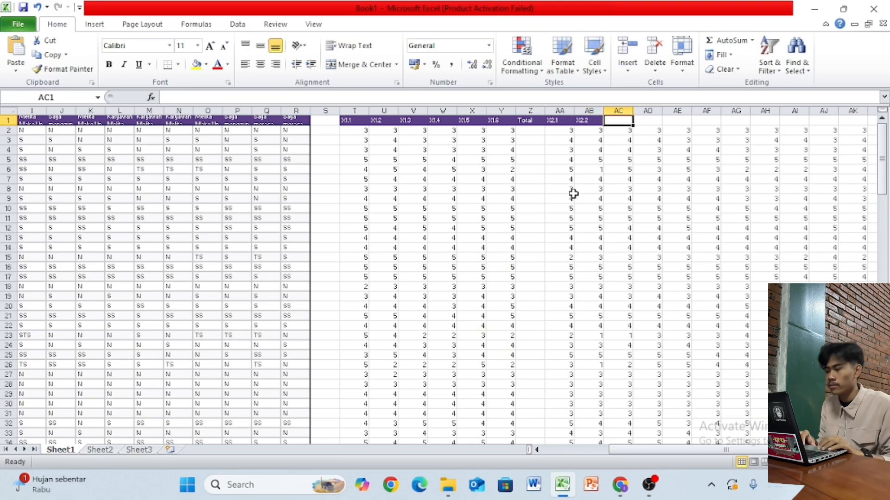
type("X2.3")
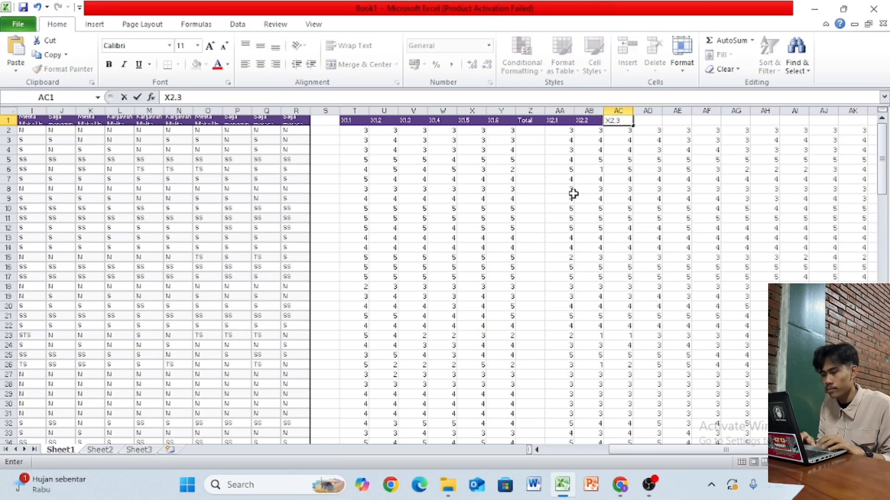
key("Right")
type("X2.4")
key("Right")
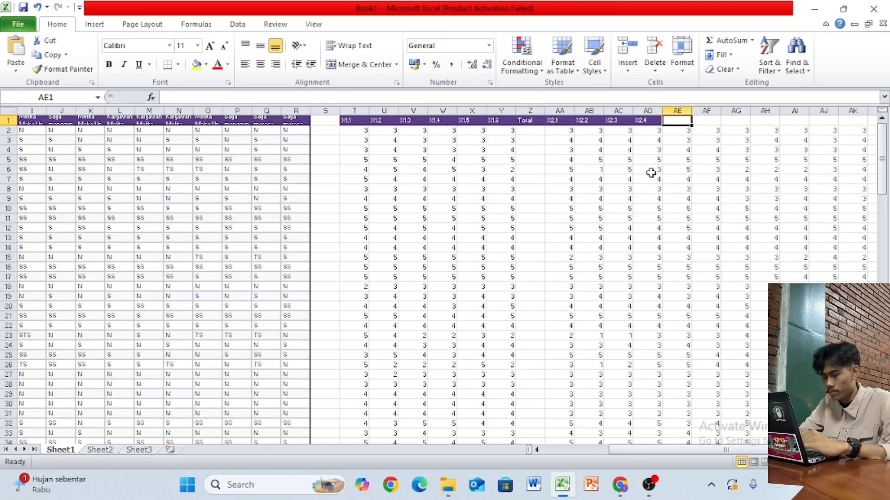
- Insert a new column at AE, right after the X2.4 scores, and head it Total in cell AE1
left_click(680, 109)
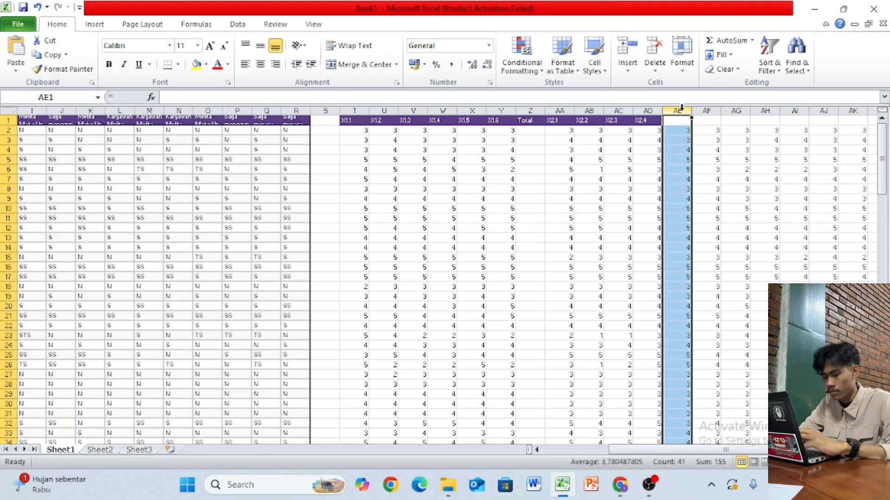
right_click(681, 108)
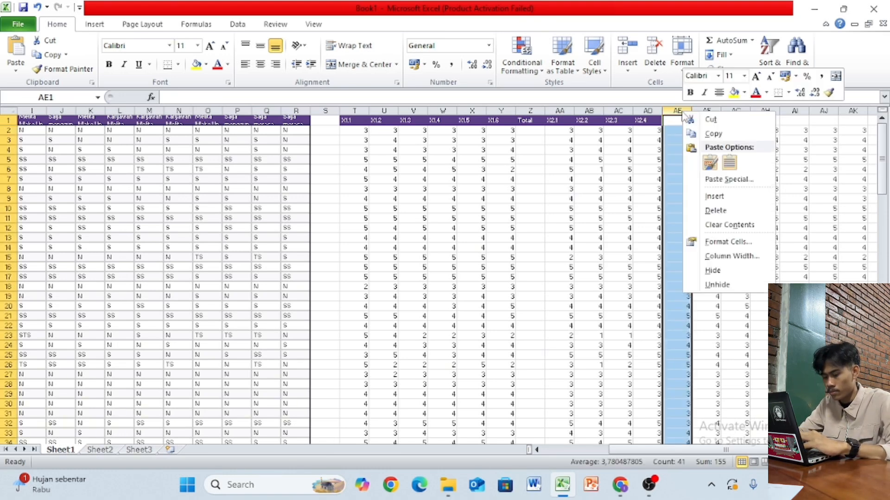
left_click(731, 197)
type("T")
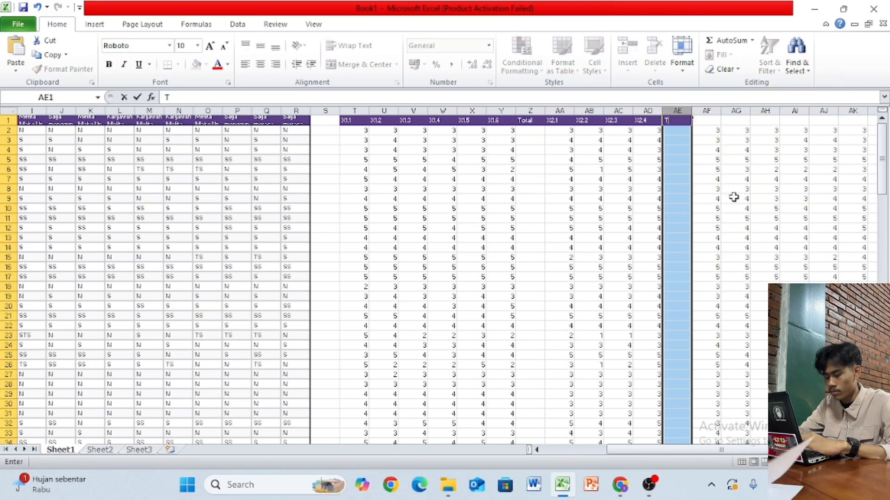
type("otal")
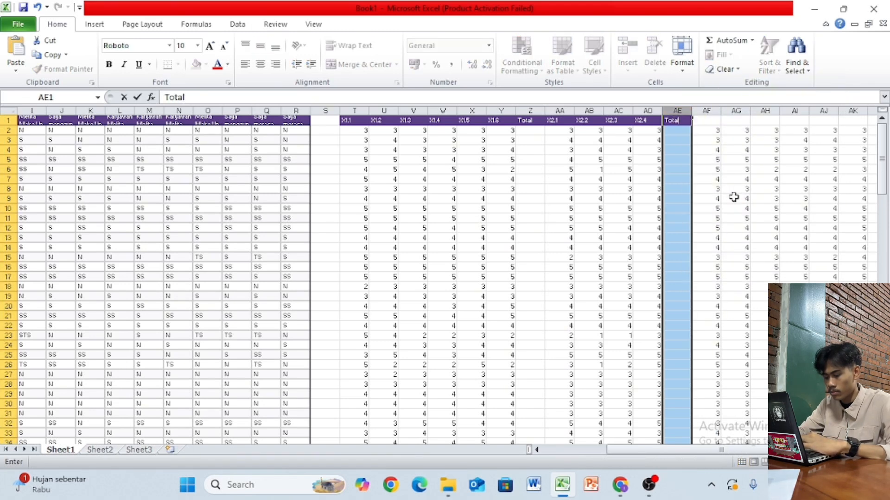
key("Right")
- Label the next five score columns X3.1, X3.2, X3.3, X3.4 and X3.5 in cells AF1 to AJ1
type("X")
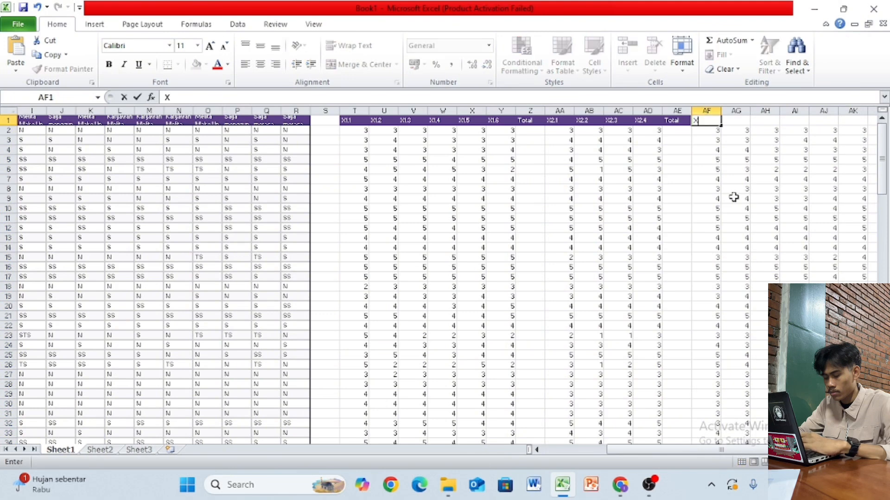
type("3.1")
key("Right")
type("X3.2")
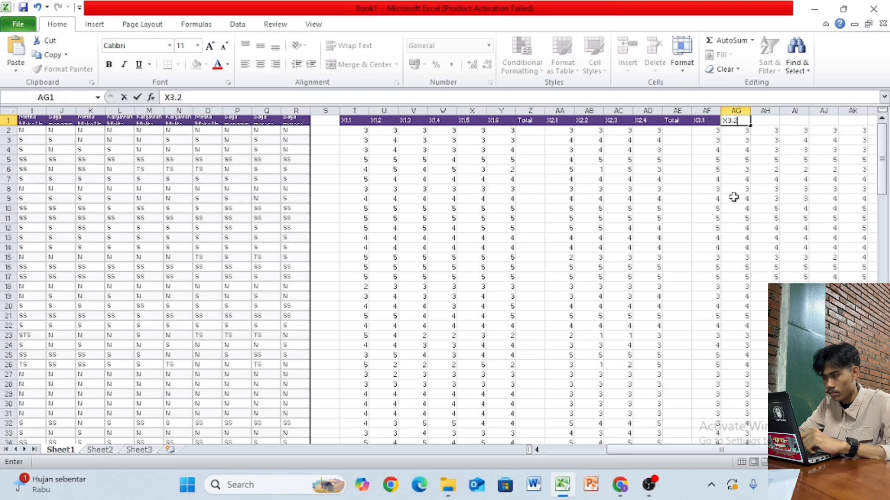
key("Right")
type("X3.3")
key("Right")
type("X3.4")
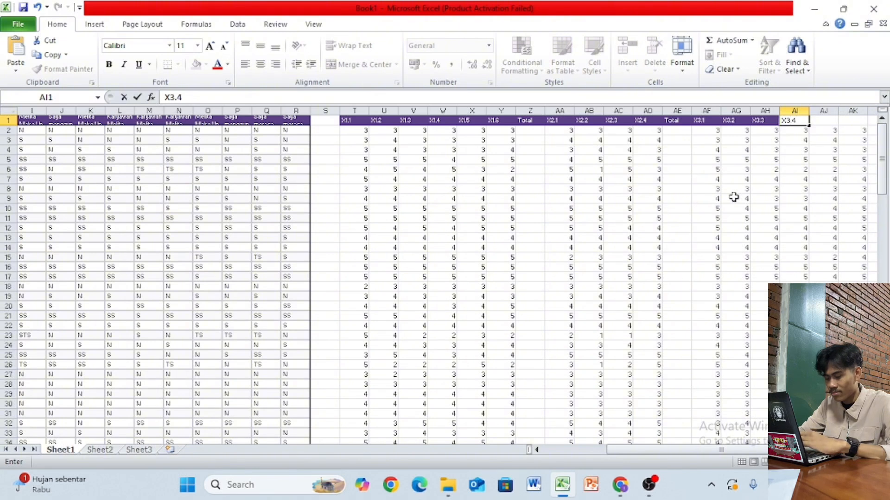
key("Right")
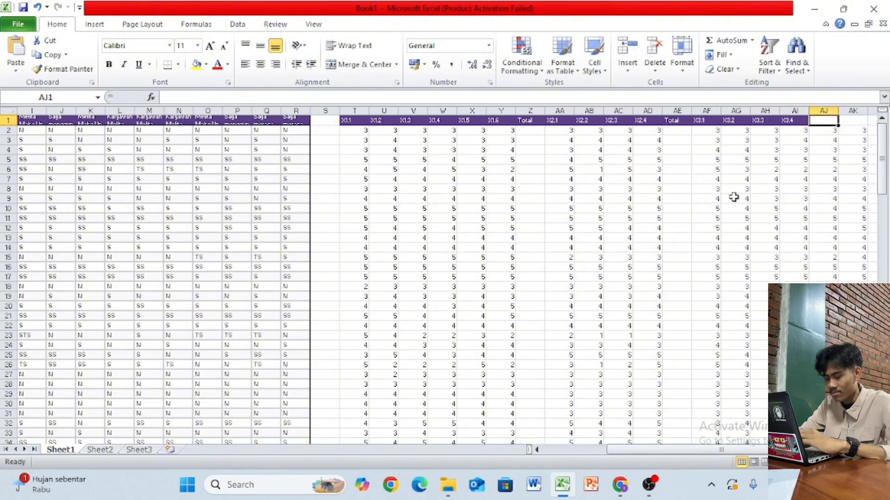
type("X3.5")
key("Right")
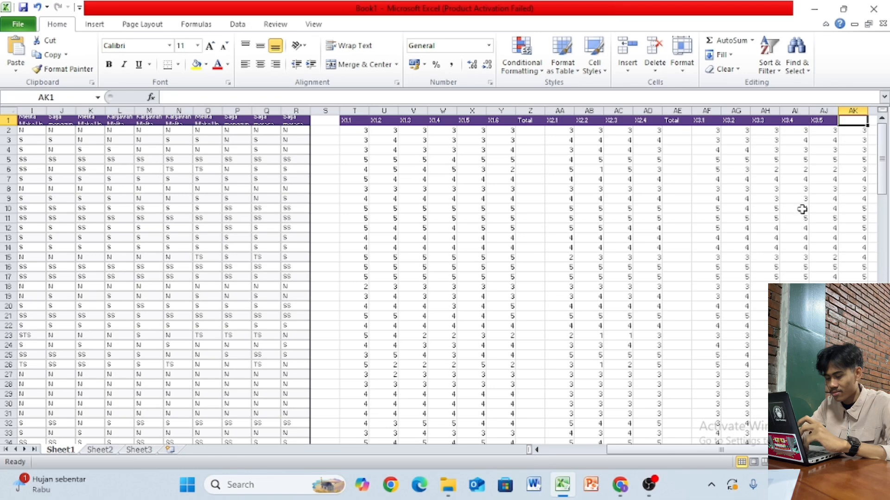
- Insert a new column at AK, right after the X3.5 scores, and head it Total in cell AK1
scroll(802, 209, "right", 3)
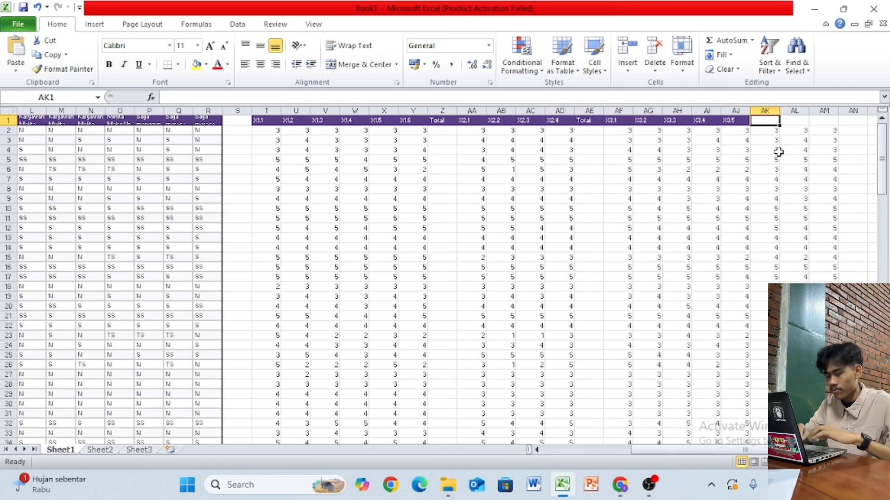
left_click(765, 111)
right_click(766, 112)
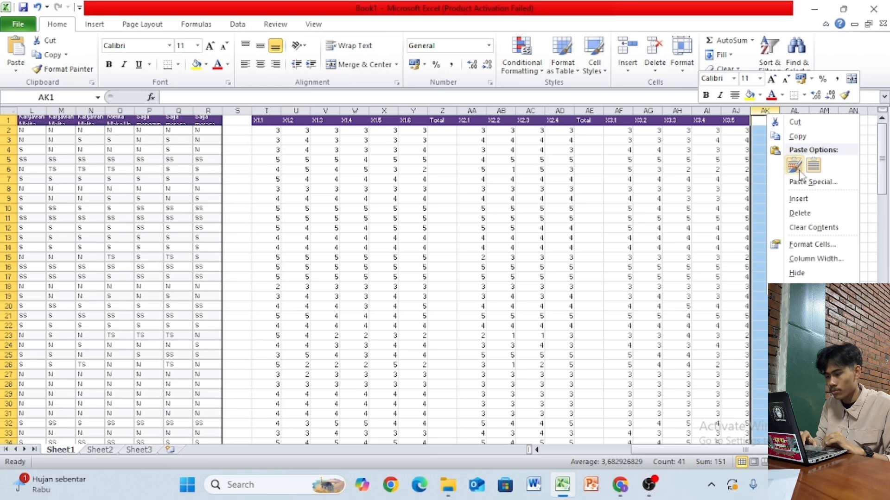
left_click(803, 199)
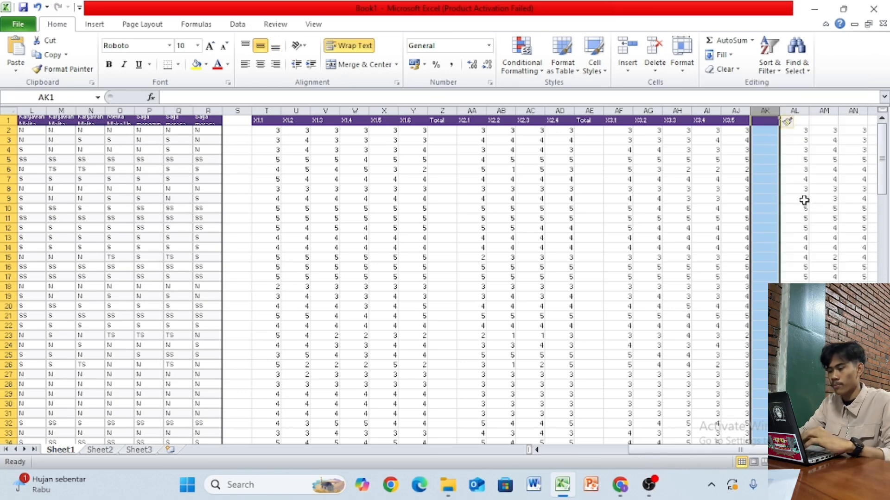
type("t")
key("BackSpace")
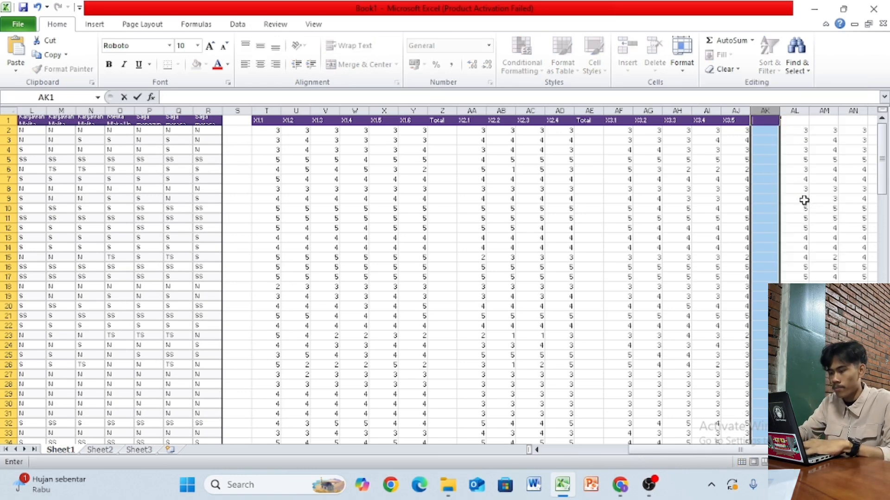
type("Total")
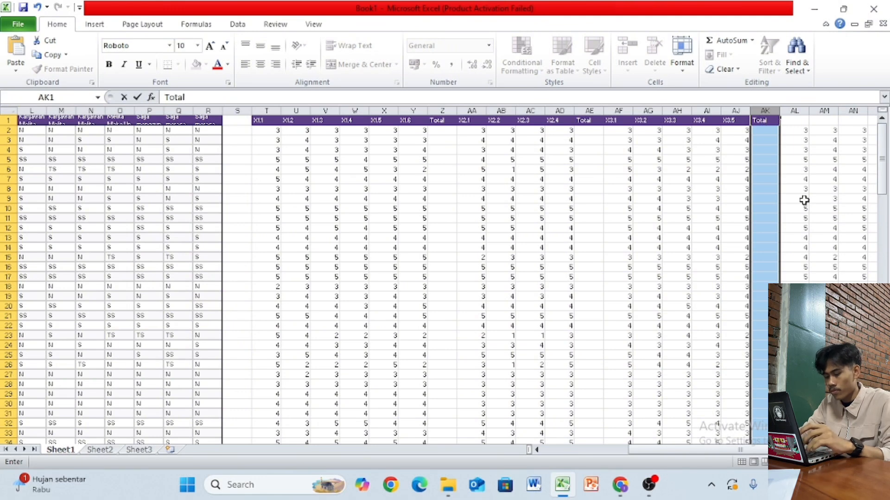
key("Right")
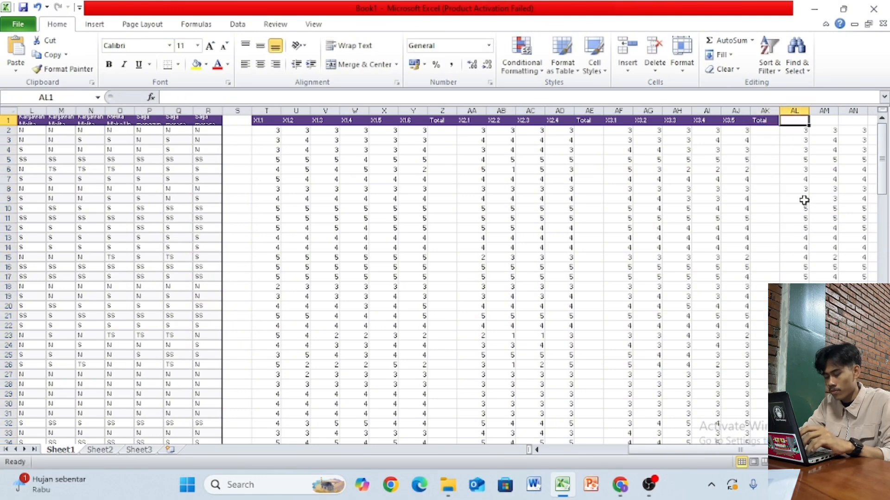
- Label the last three score columns Y1, Y2 and Y3 in cells AL1 to AN1
type("Y1")
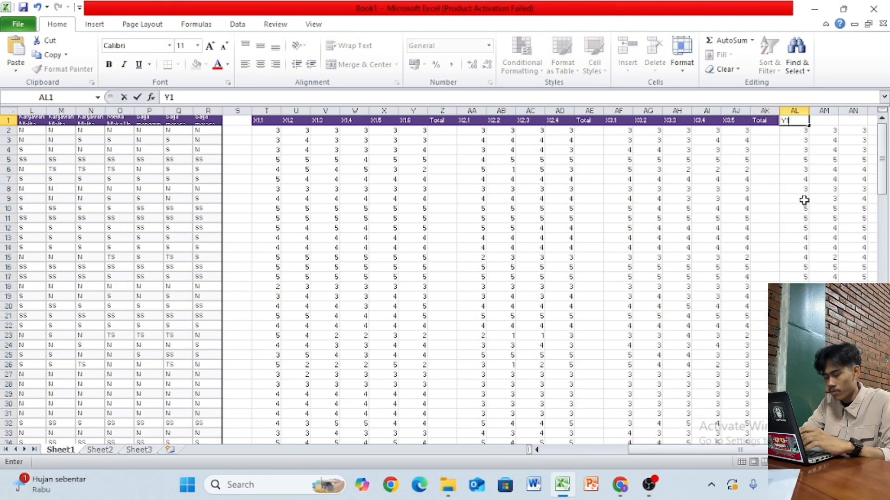
key("Right")
type("Y2")
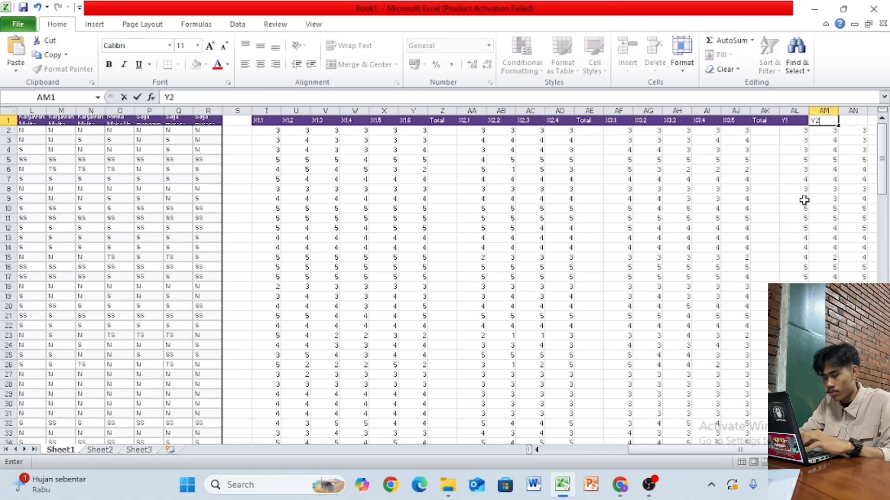
key("Right")
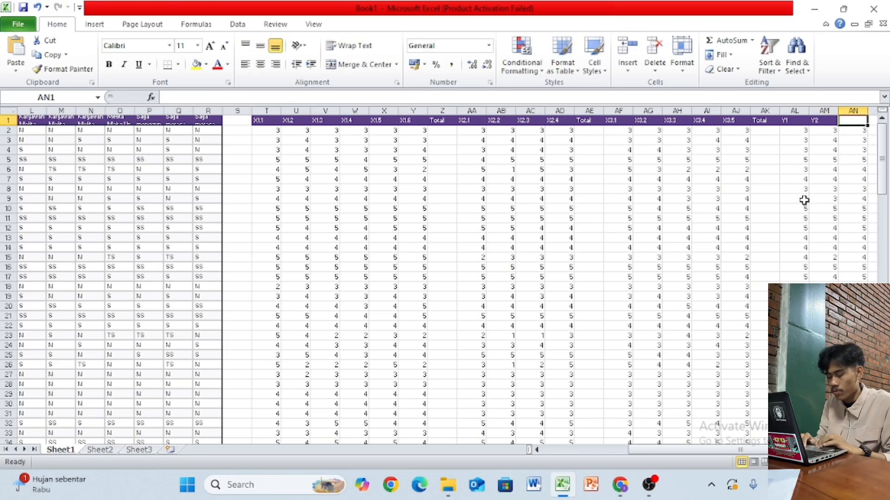
type("Y3")
key("Right")
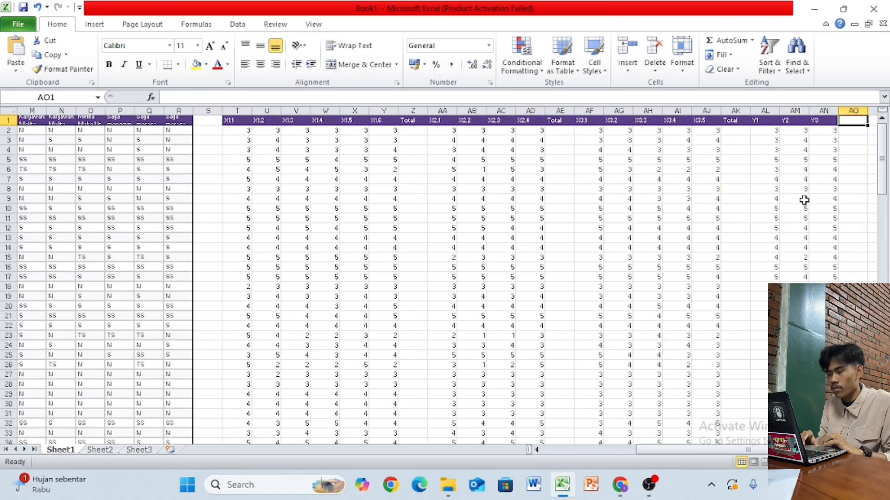
- Insert a new column at AO, right after the Y3 scores, and head it Total in cell AO1
left_click(853, 111)
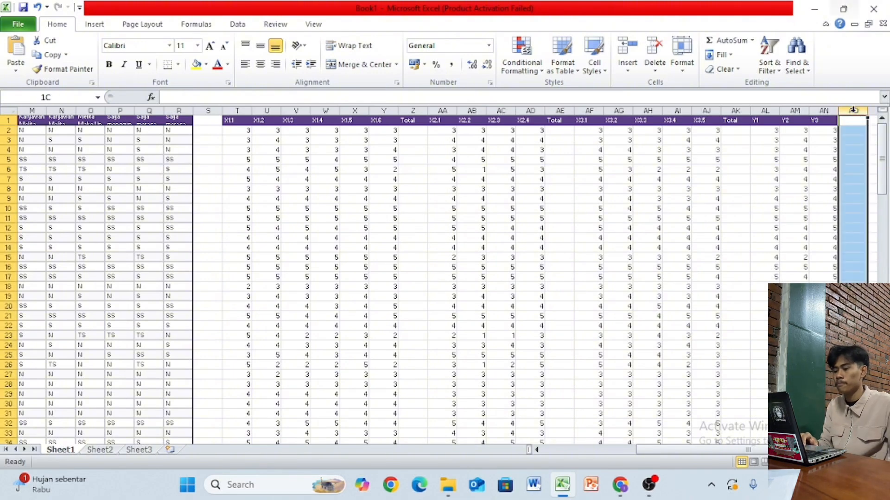
right_click(853, 110)
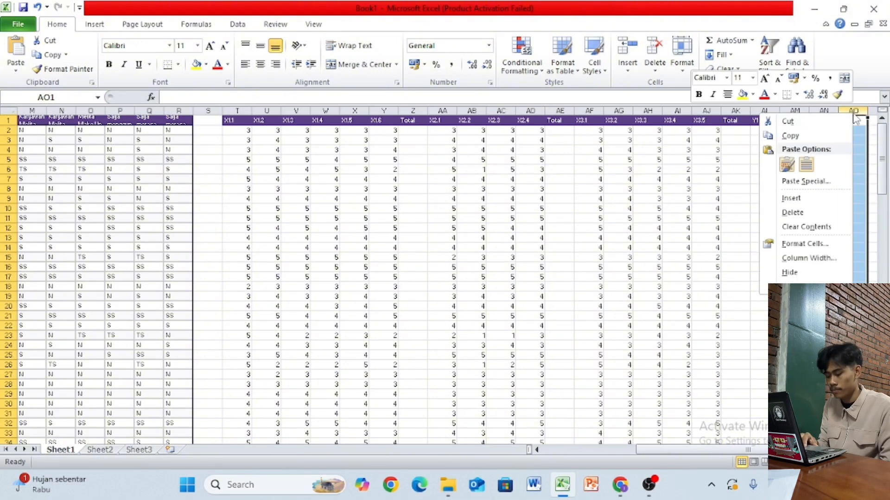
left_click(825, 202)
type("T")
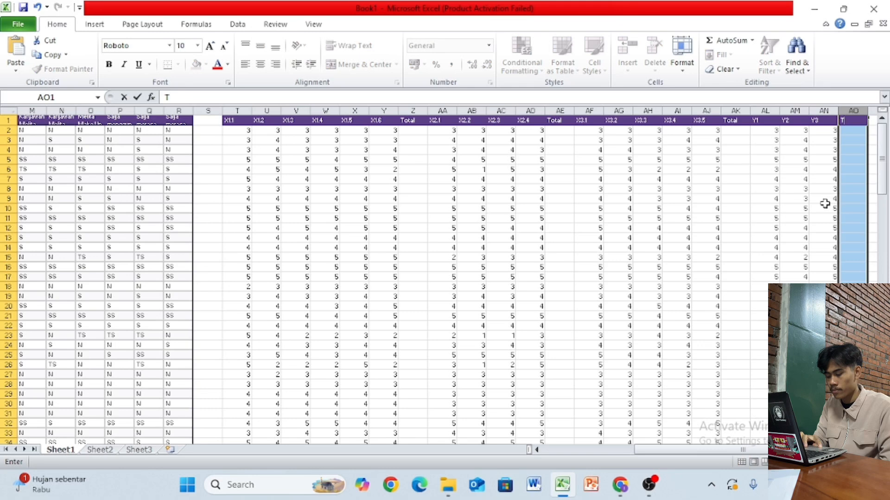
type("otal")
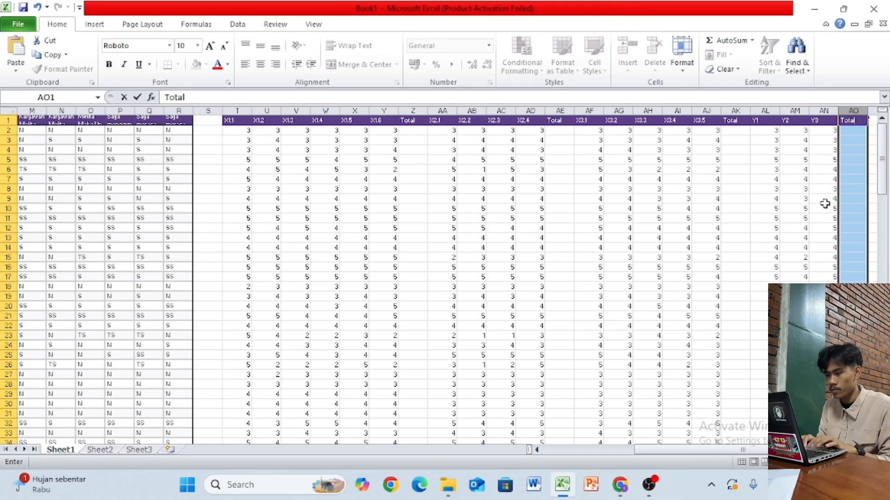
key("Right")
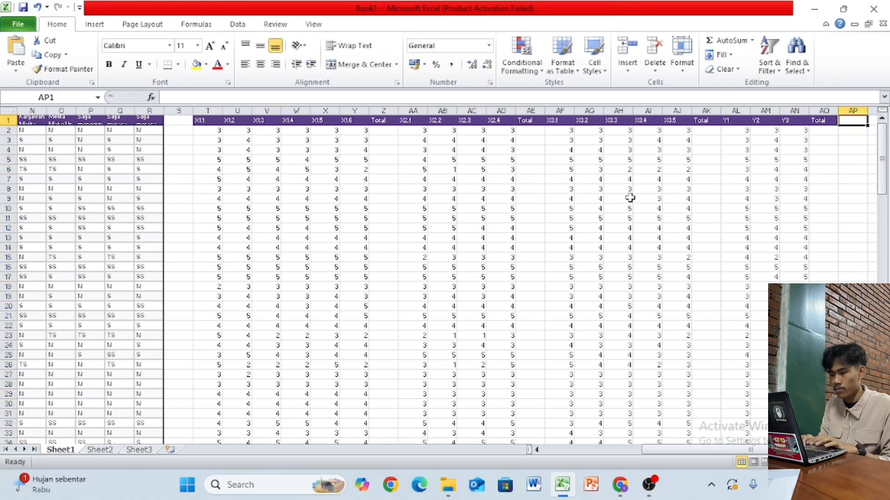
- Enter the formula =SUM(T2:Y2) in cell Z2 to total the first respondent's X1 scores
left_click(387, 131)
type("=")
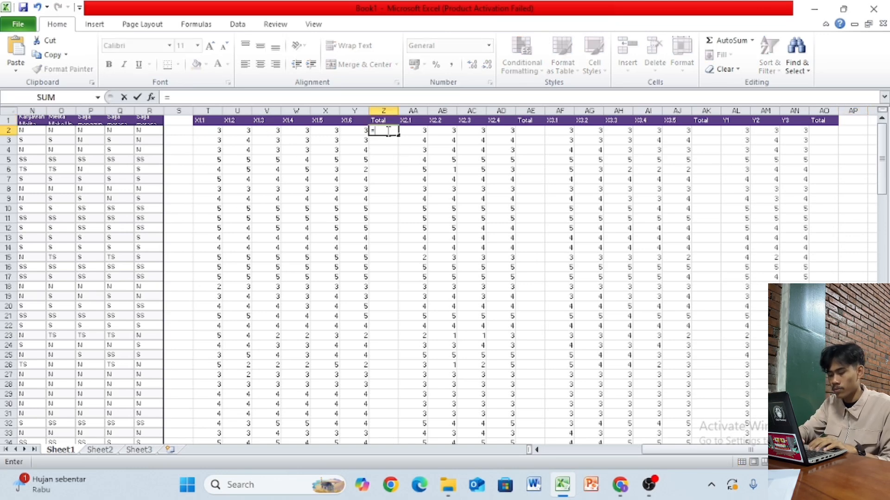
type("su")
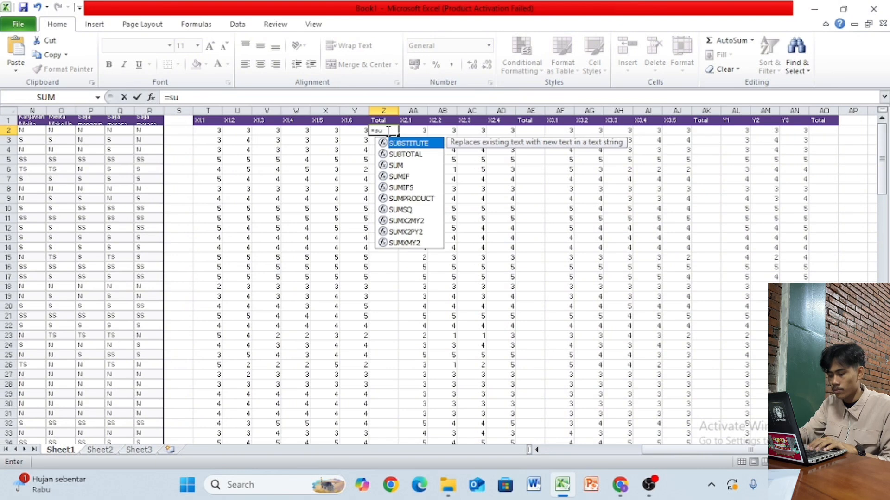
key("BackSpace")
key("BackSpace")
type("SUM")
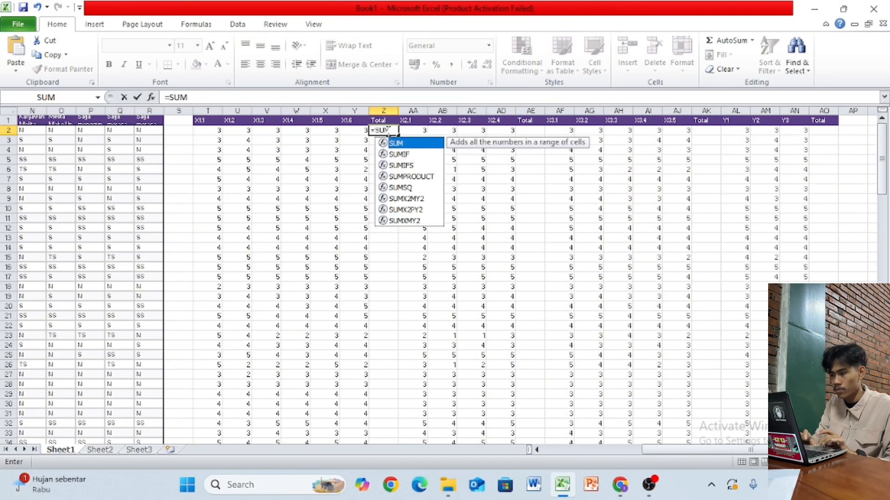
type("(")
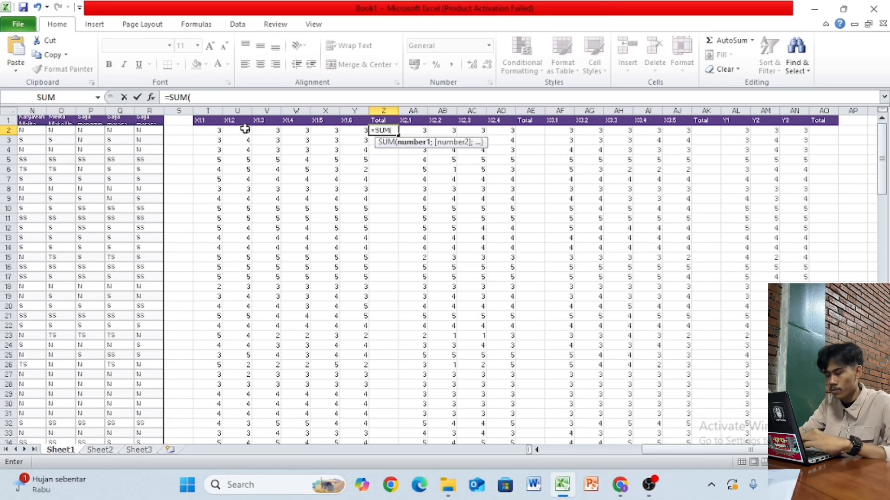
left_click_drag(211, 132, 362, 131)
key("Return")
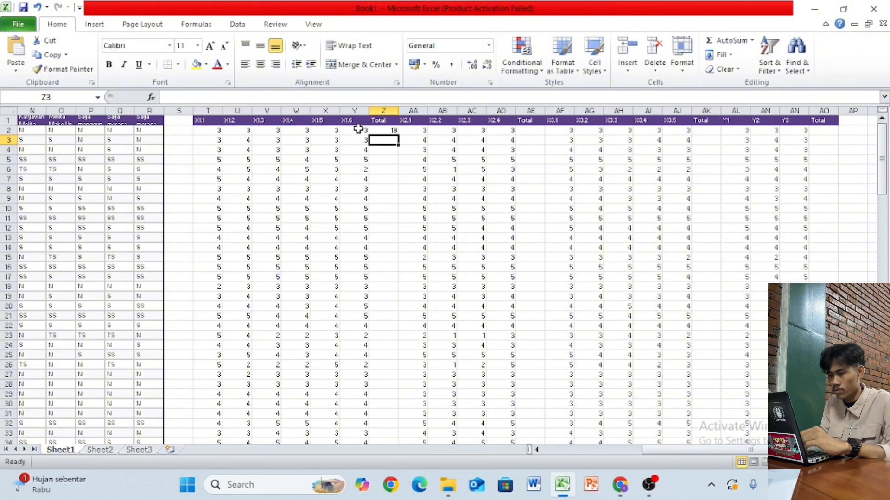
- Fill the X1 total formula from Z2 down through Z42
left_click(384, 132)
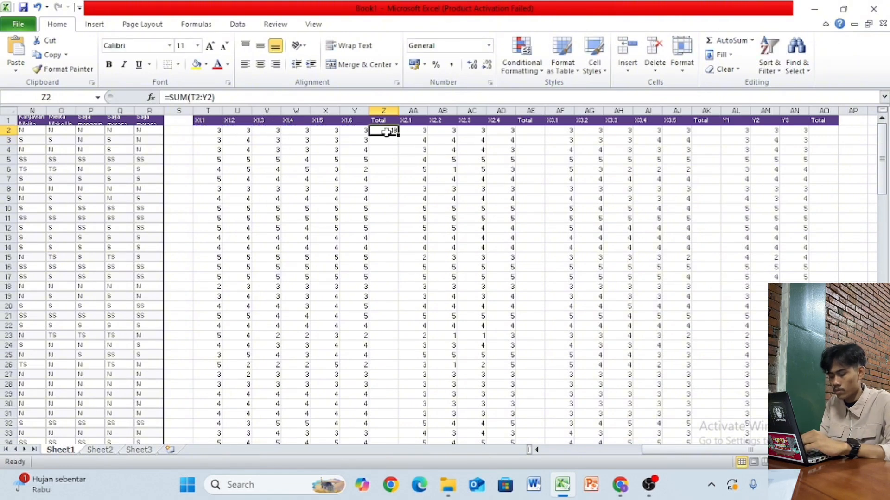
left_click_drag(401, 134, 394, 428)
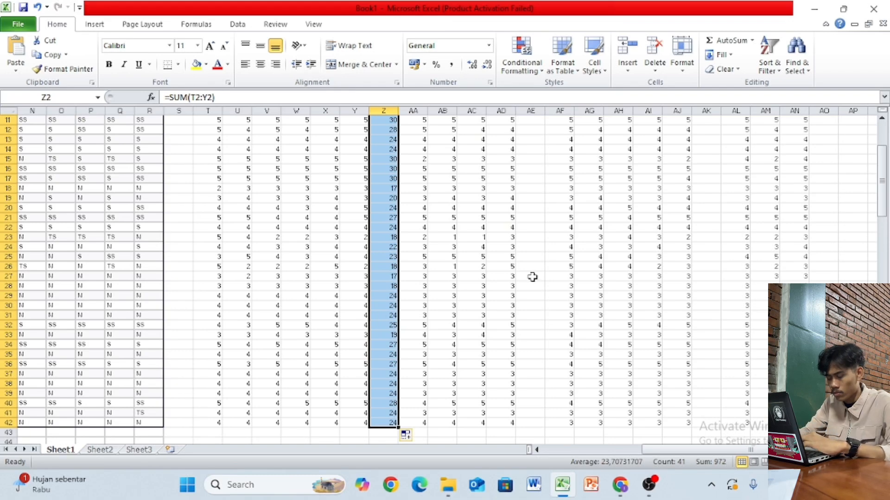
scroll(532, 277, "up", 4)
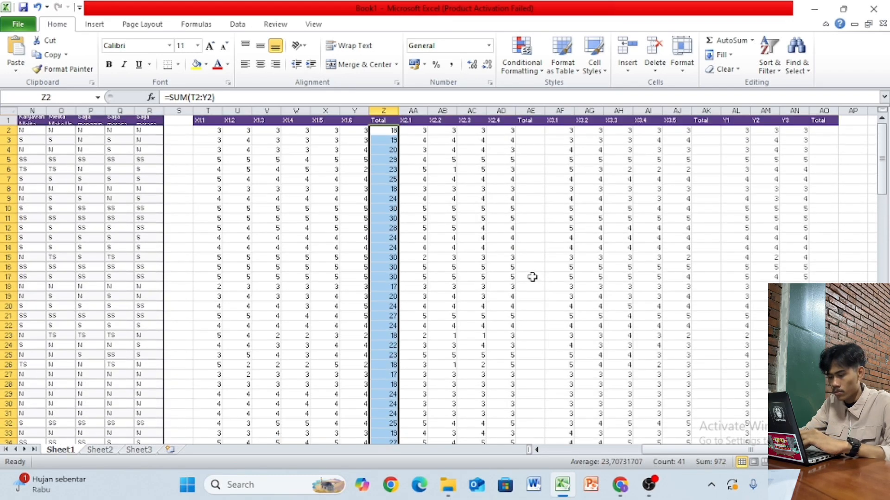
- Enter the formula =SUM(AA2:AD2) in cell AE2 to total the first respondent's X2 scores
left_click(531, 130)
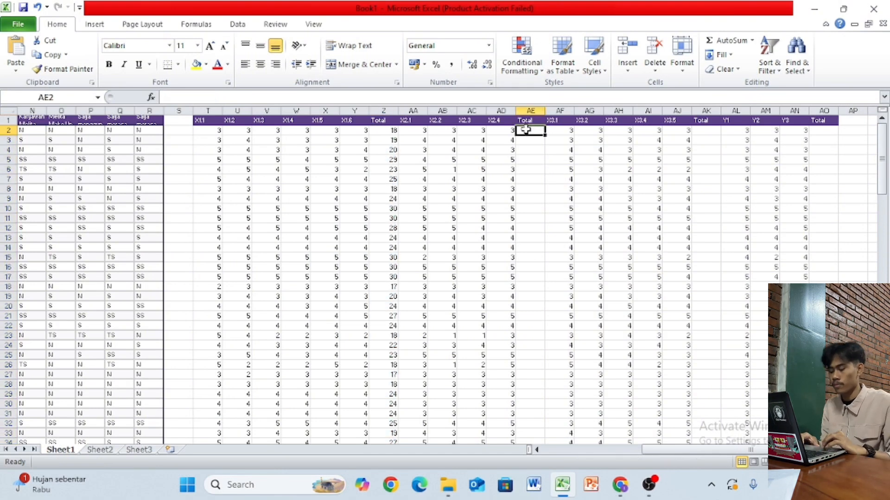
type("=")
left_click(528, 132)
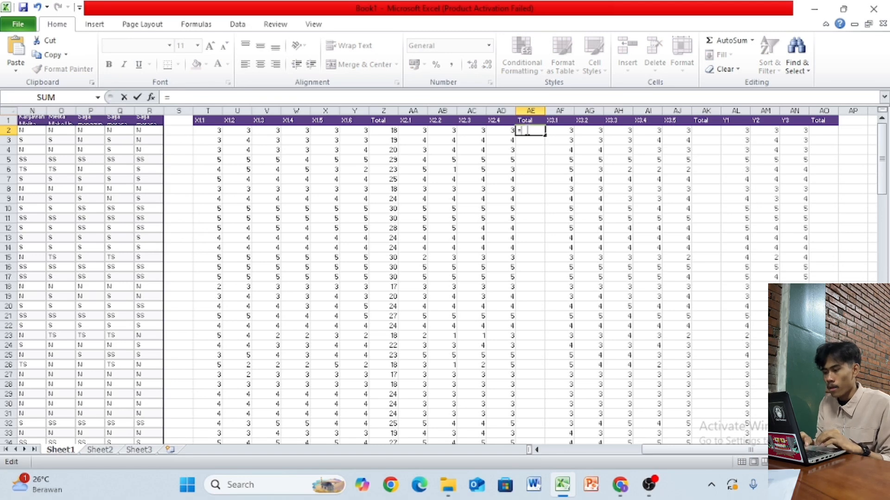
type("UM(")
key("BackSpace")
key("BackSpace")
key("BackSpace")
type("S")
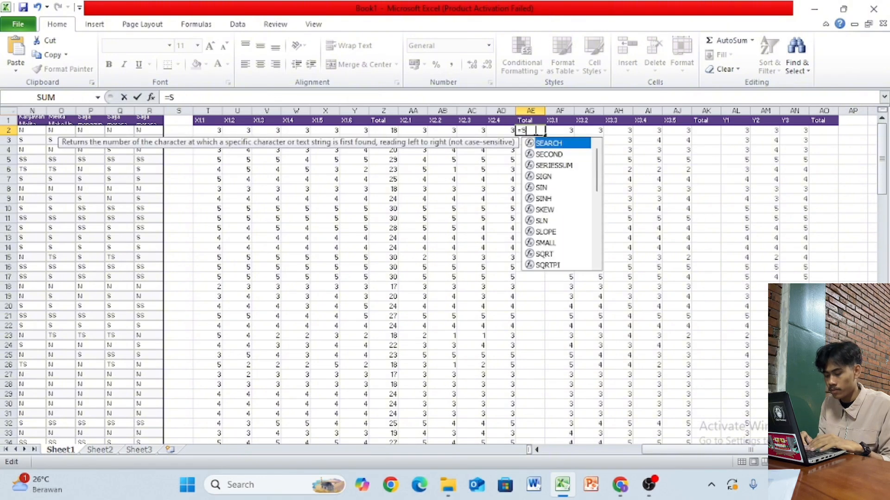
type("UM(")
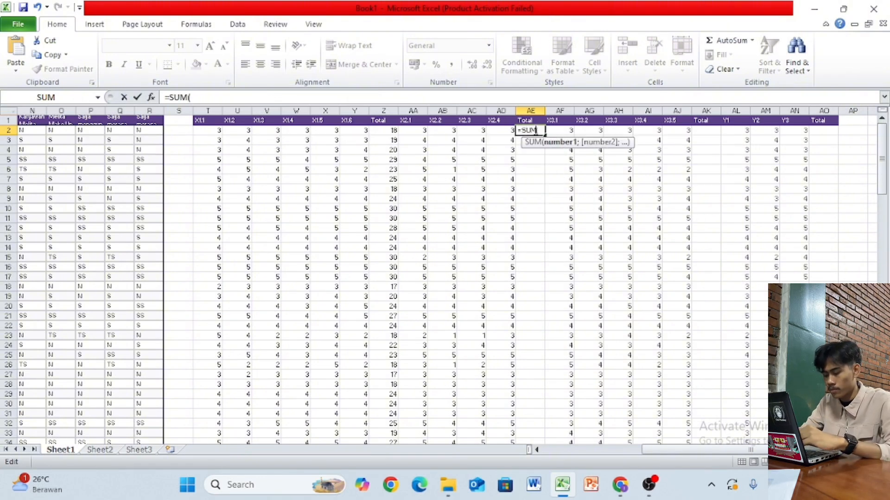
left_click(408, 129)
left_click_drag(407, 130, 503, 128)
key("Return")
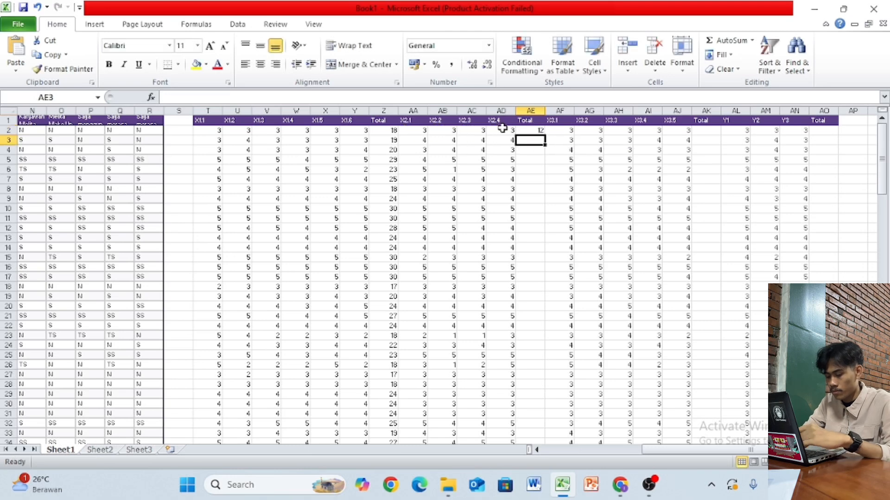
- Fill the X2 total formula from AE2 down through AE42
left_click(528, 130)
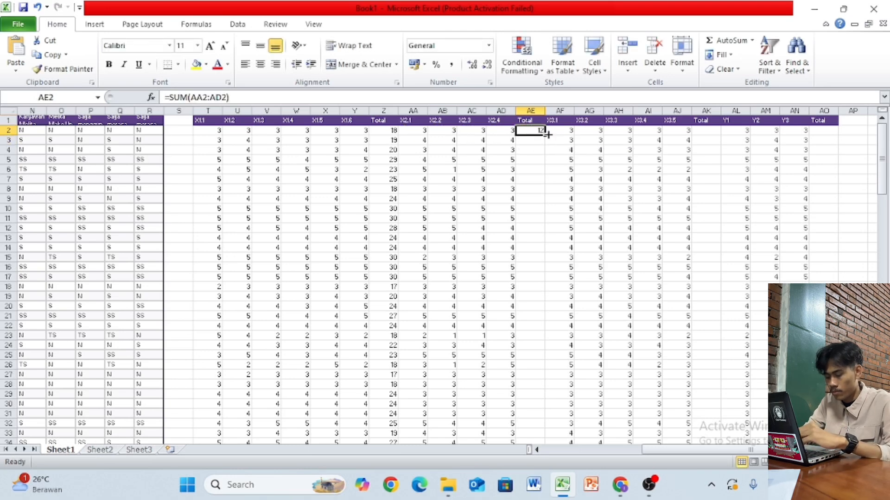
left_click_drag(548, 134, 540, 424)
scroll(672, 316, "up", 4)
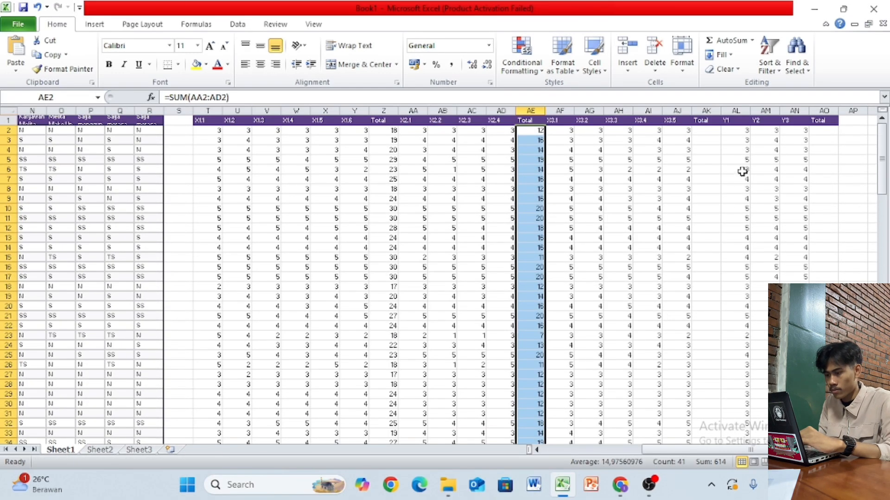
- Enter the formula =SUM(AF2:AJ2) in cell AK2 to total the first respondent's X3 scores
left_click(707, 131)
type("=")
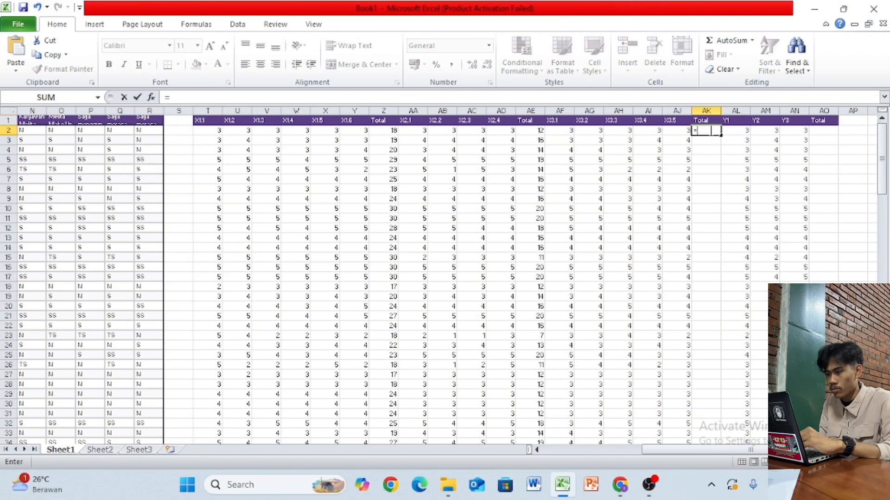
type("SUM(")
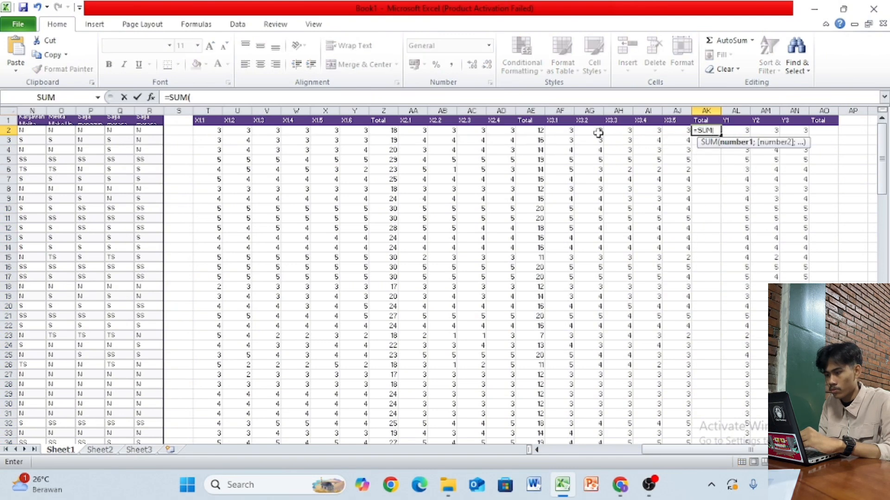
left_click_drag(564, 132, 668, 127)
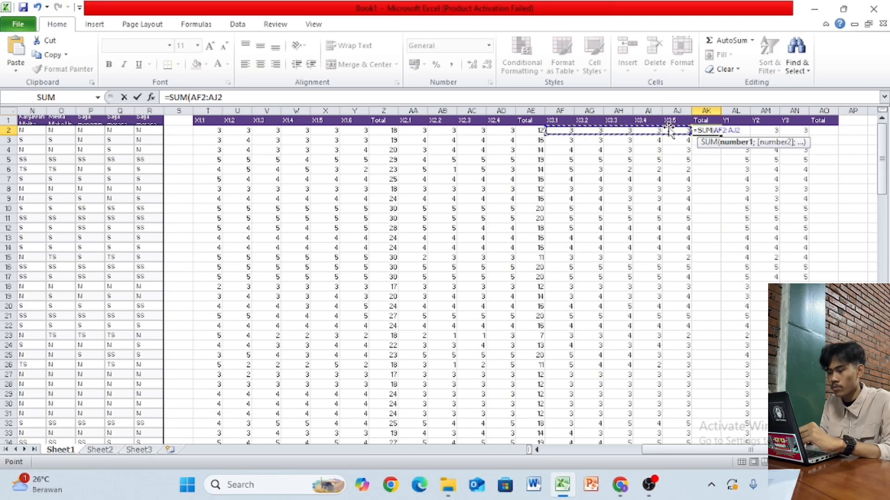
key("Return")
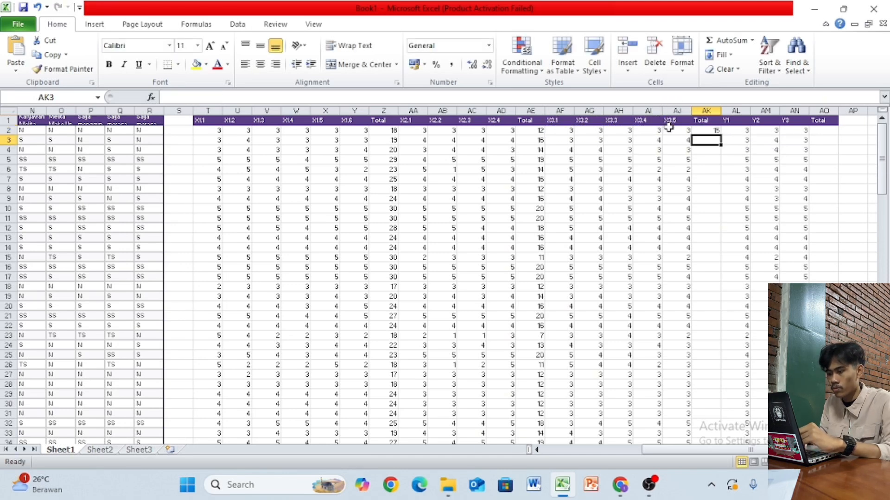
- Fill the X3 total formula from AK2 down through AK42
left_click(712, 131)
left_click_drag(721, 135, 717, 426)
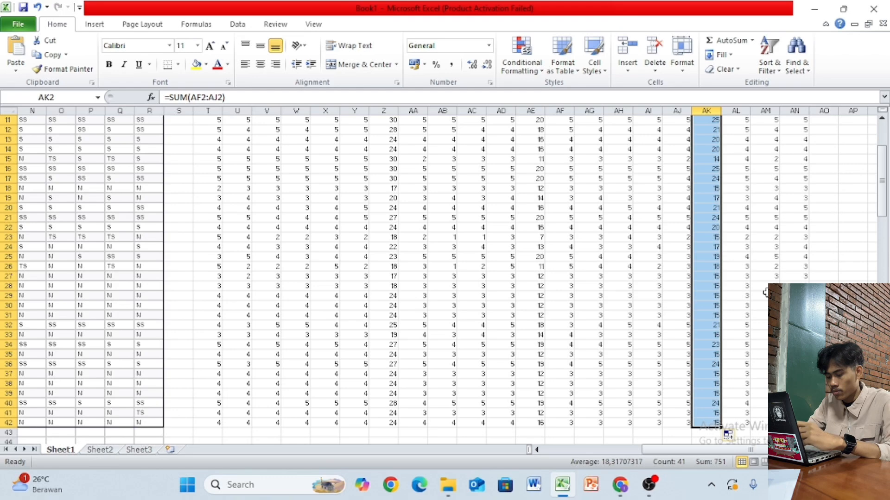
scroll(736, 370, "up", 4)
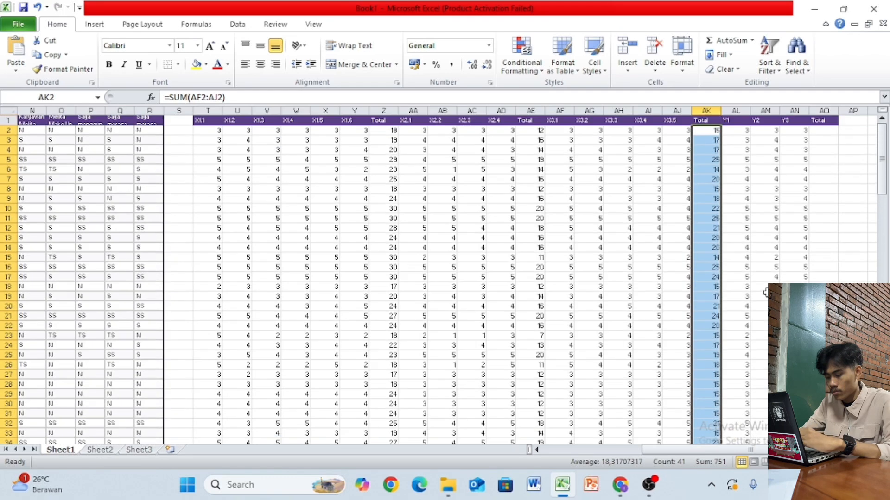
- Enter the formula =SUM(AL2:AN2) in cell AO2 to total the first respondent's Y scores
left_click(821, 131)
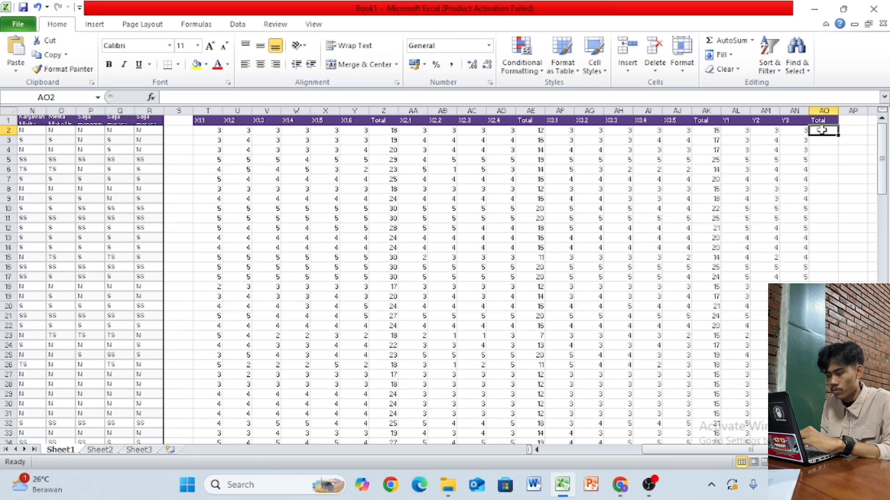
type("=S")
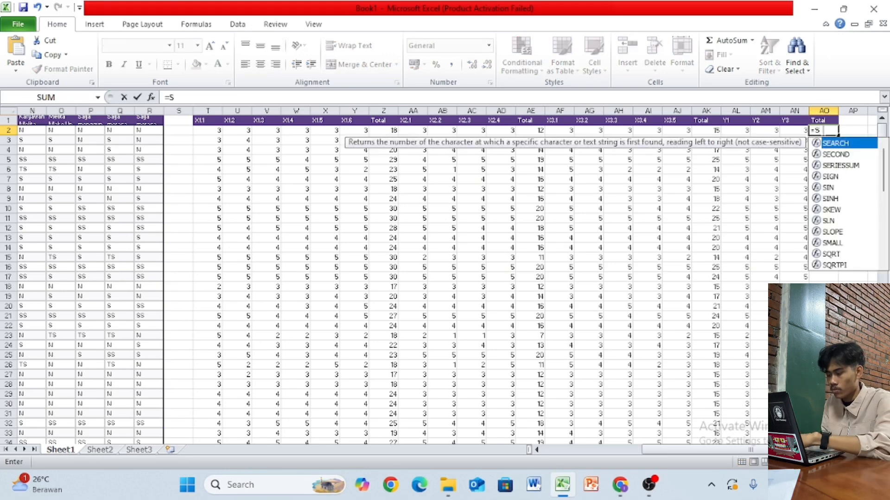
type("UM(")
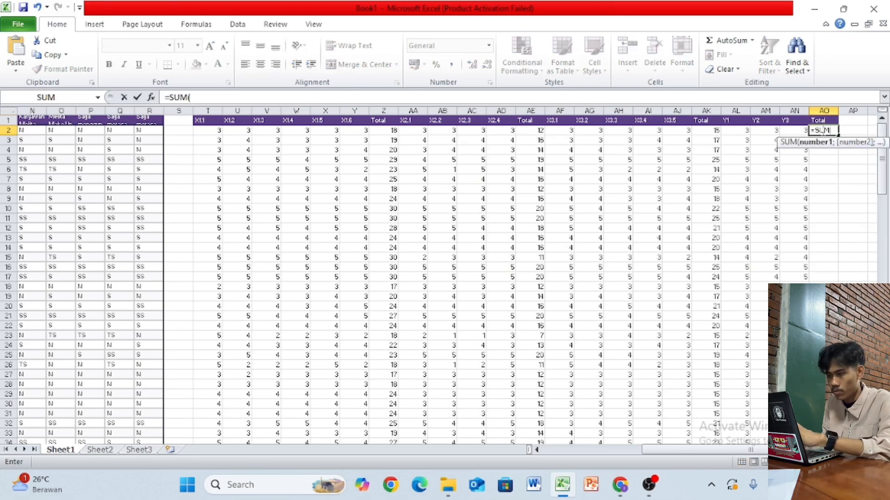
left_click(745, 130)
left_click_drag(744, 130, 795, 130)
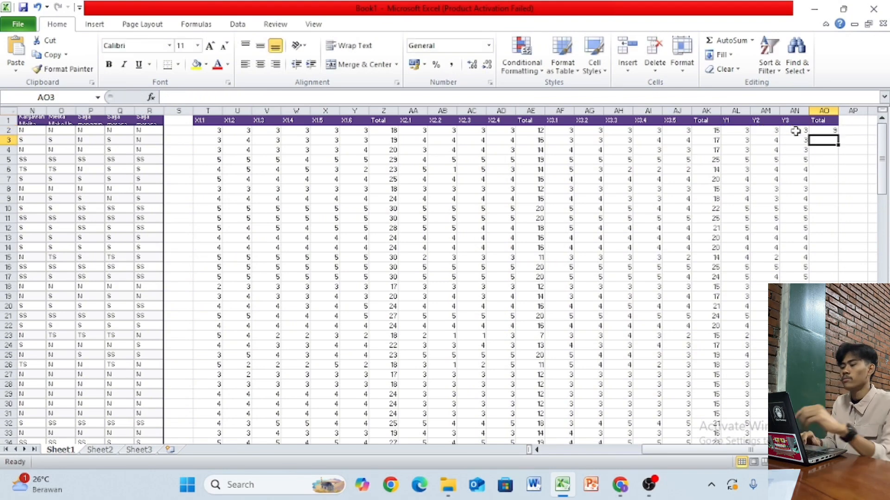
- Fill the Y total formula from AO2 down through AO42 and deselect the column
left_click(828, 132)
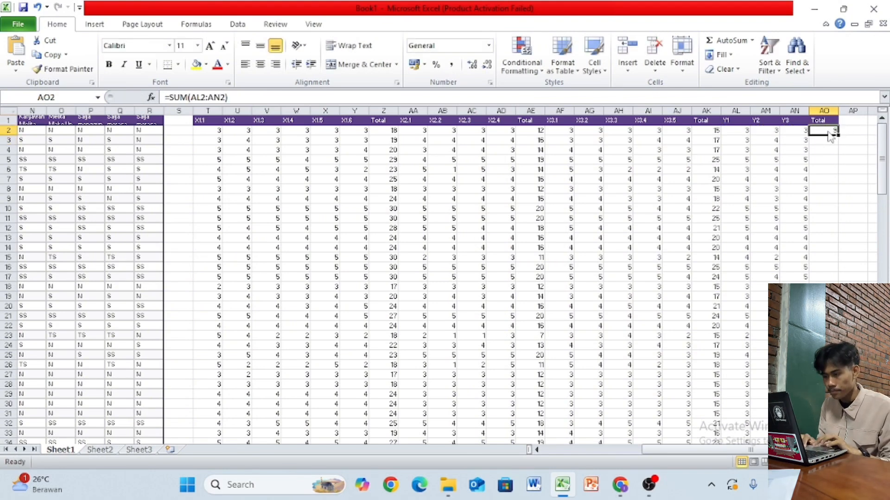
left_click_drag(838, 135, 829, 449)
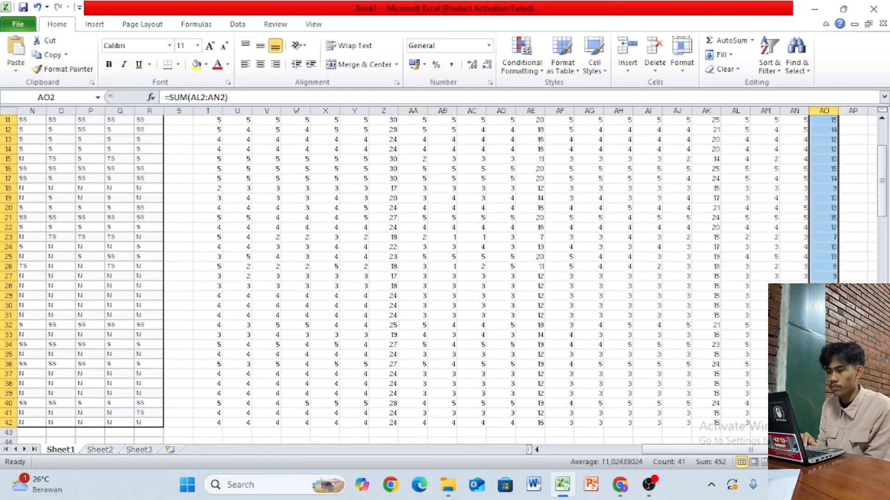
scroll(766, 350, "up", 4)
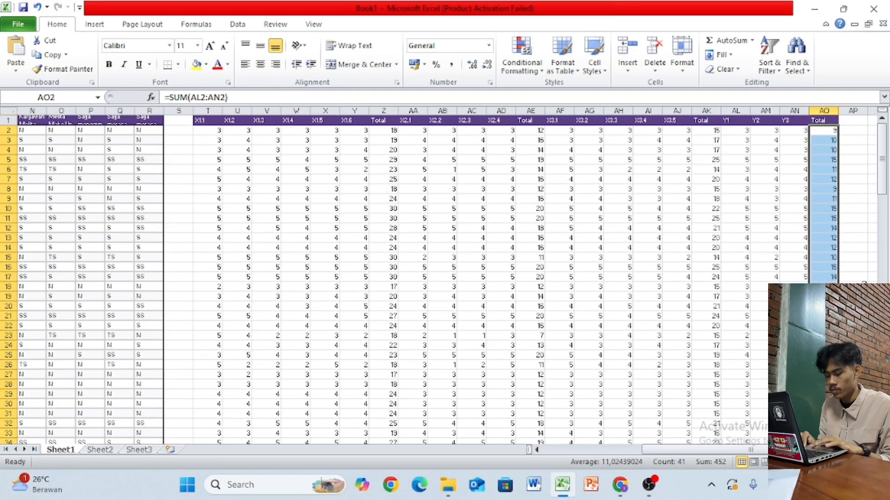
left_click(864, 283)
scroll(783, 266, "down", 1)
scroll(783, 265, "up", 1)
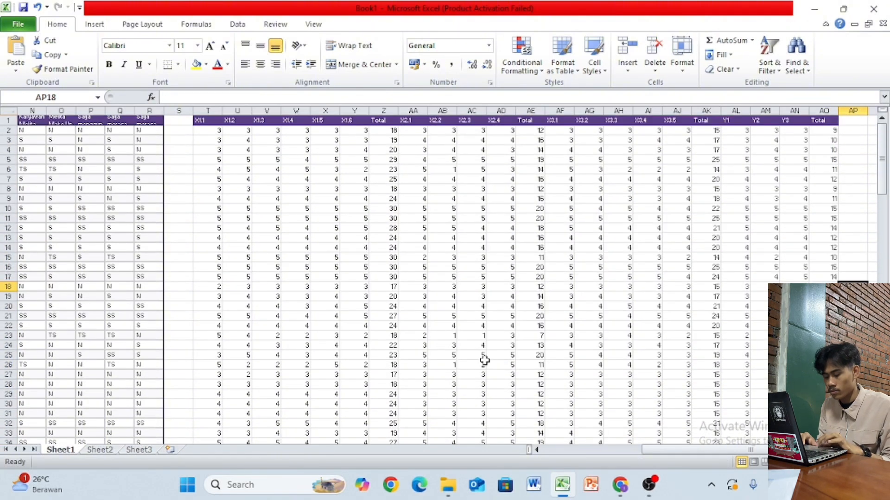
- Launch IBM SPSS Statistics 20 and dismiss its startup dialog to get an empty data set
left_click(276, 485)
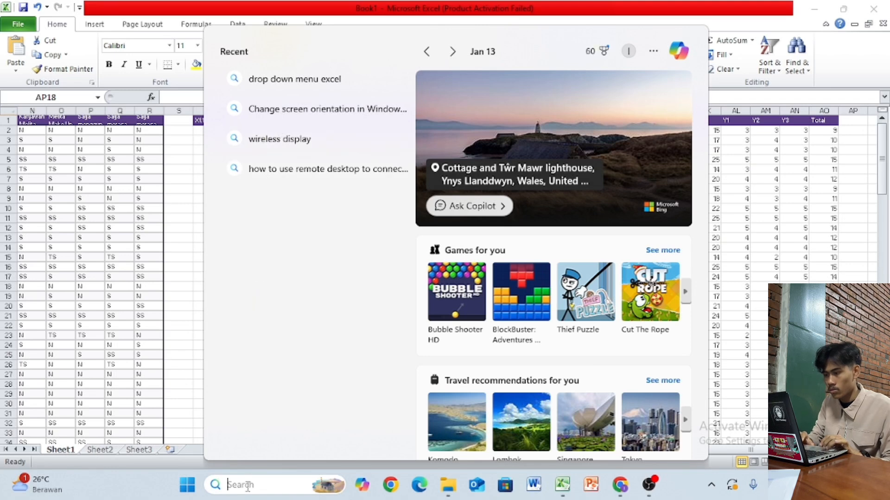
type("s")
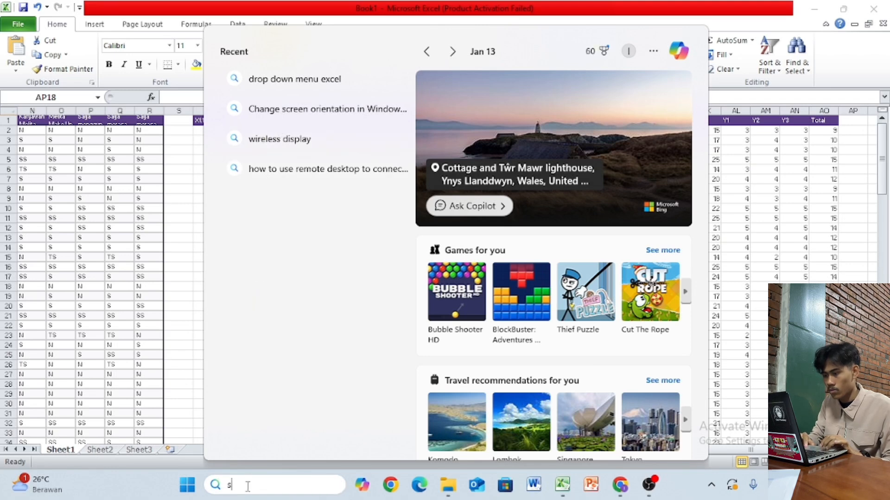
type("pss")
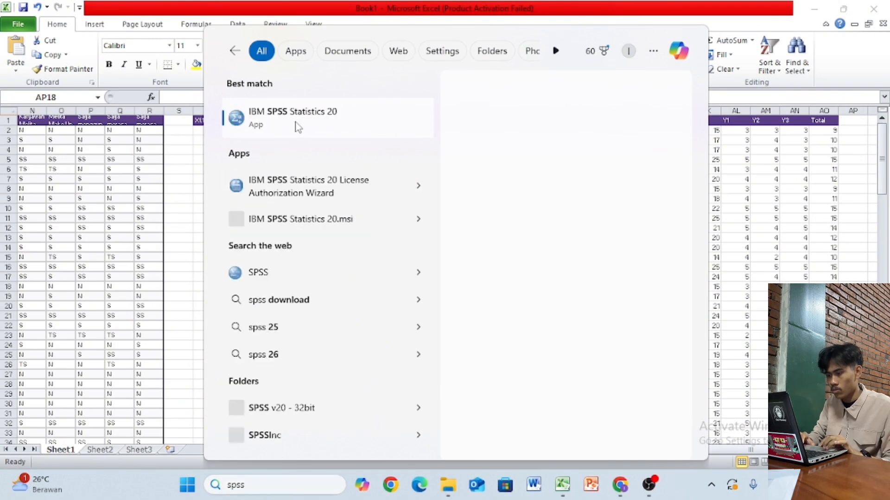
left_click(297, 121)
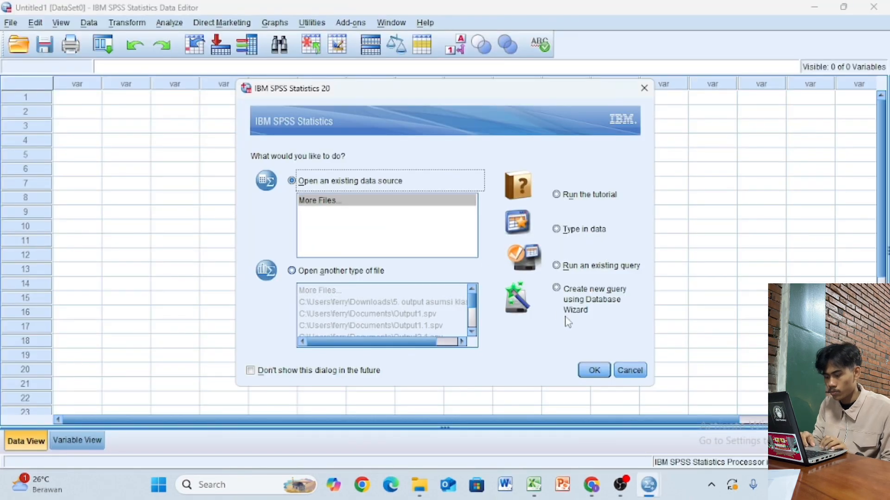
left_click(630, 372)
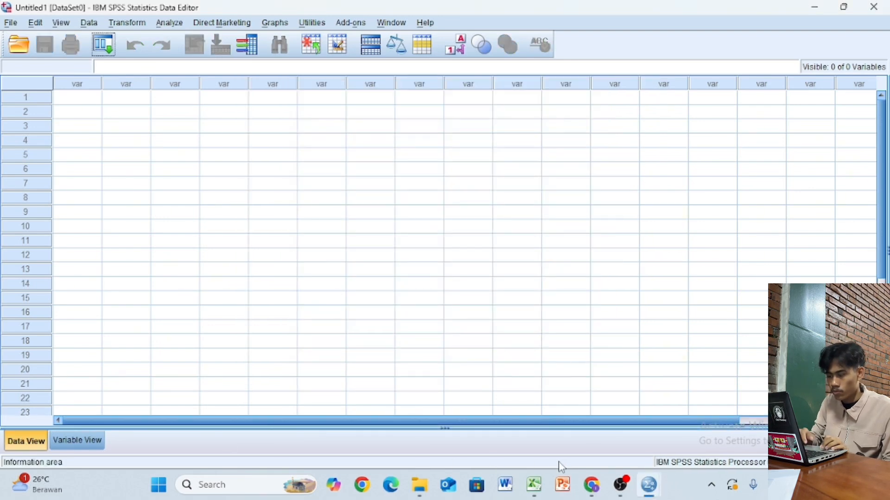
- Switch to the Excel workbook and copy the numeric scores and totals in T2:AO42 of Sheet1
left_click(535, 490)
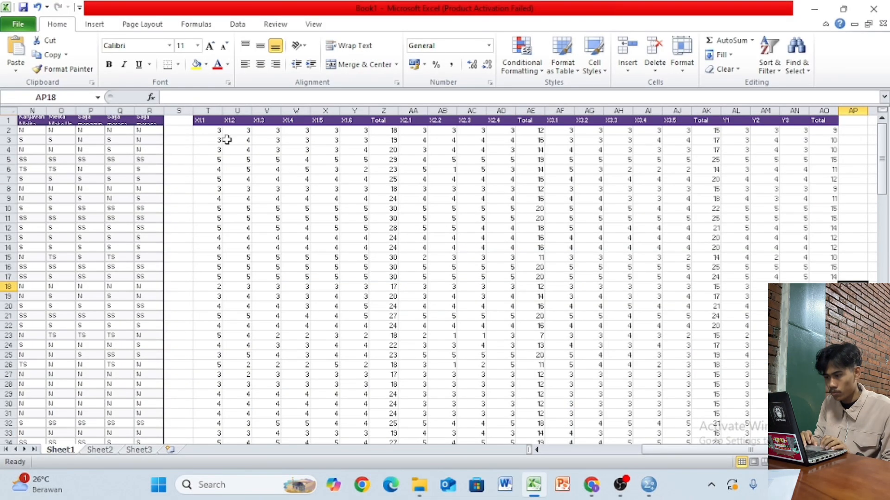
left_click_drag(211, 131, 825, 448)
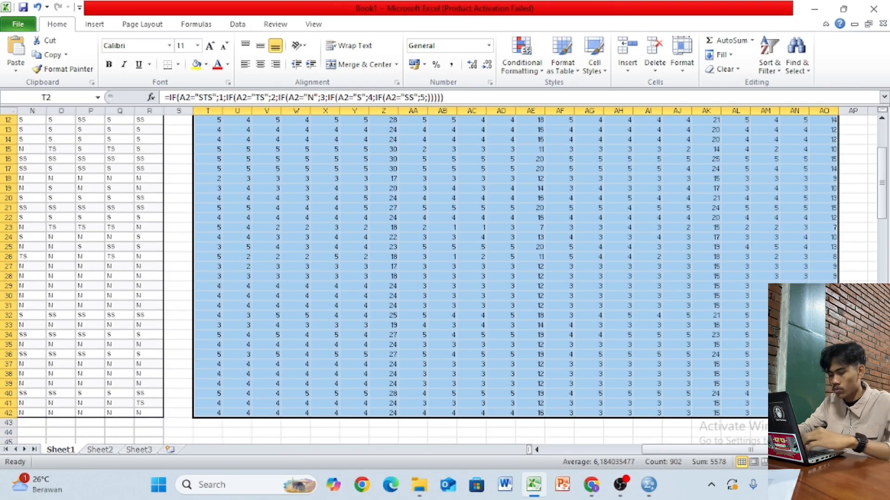
key("ctrl+c")
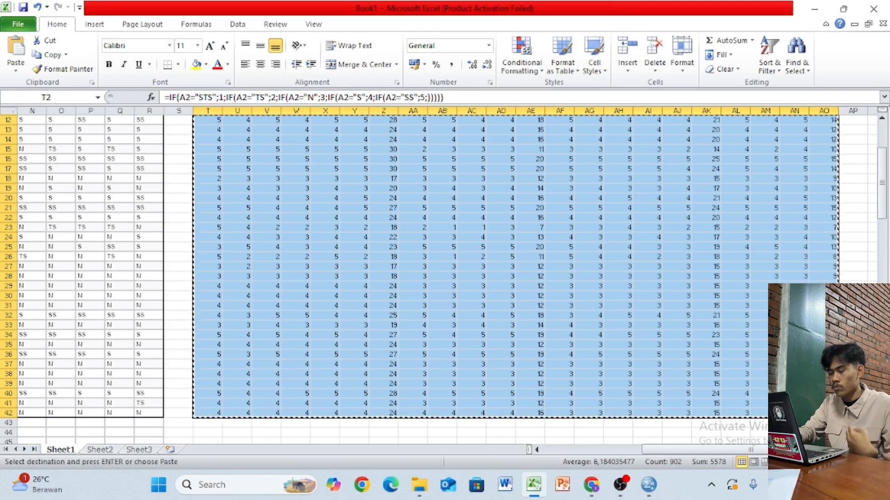
- Switch to SPSS and close the duplicate empty Data Editor, keeping one empty data set open
mouse_move(636, 498)
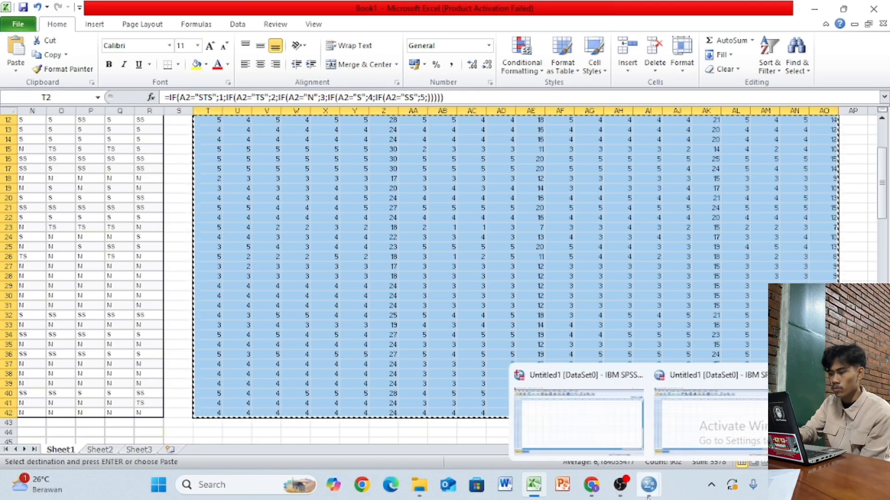
left_click(618, 433)
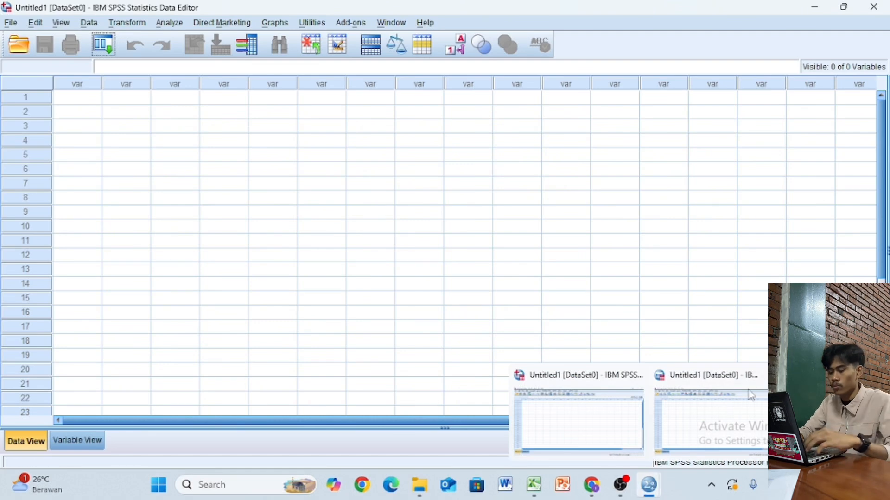
left_click(775, 375)
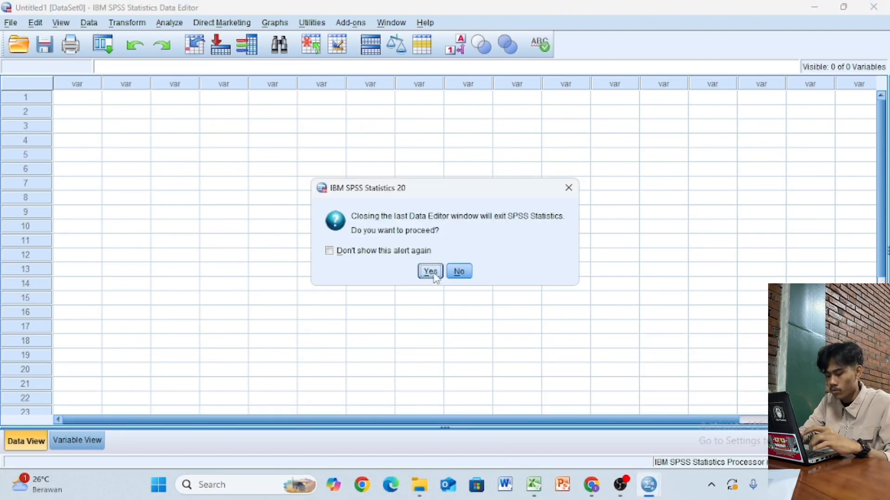
left_click(431, 274)
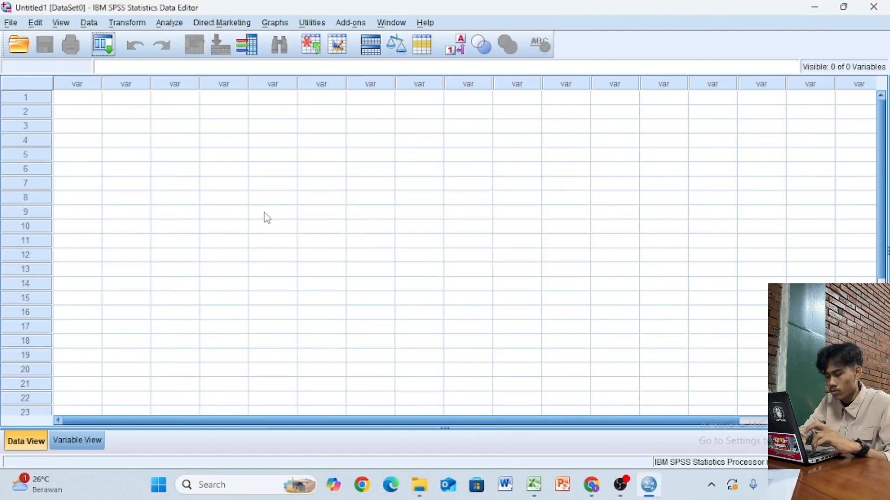
- Paste the copied scores into the empty data set, starting at row 1 of the first column
left_click(82, 101)
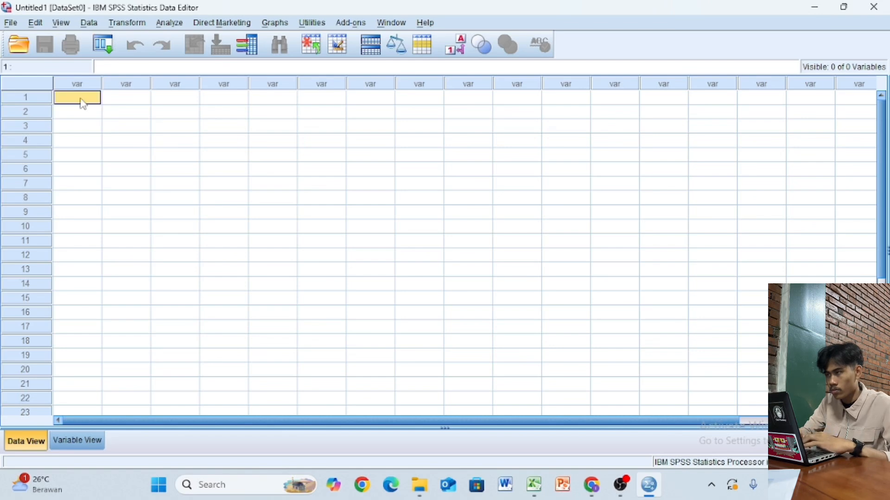
key("ctrl+v")
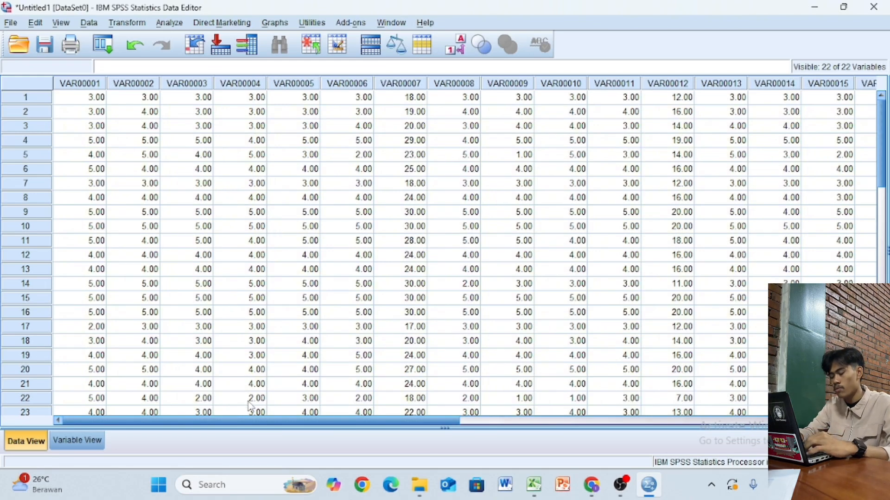
left_click_drag(251, 420, 352, 446)
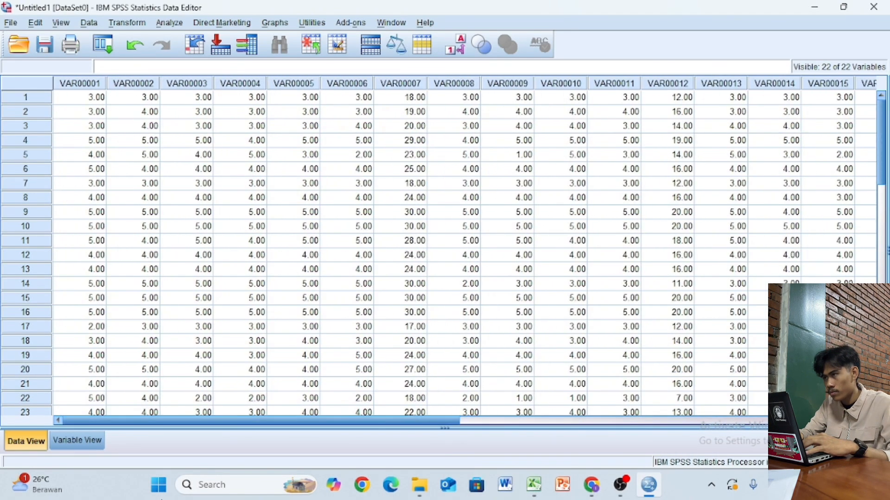
- Show the variable definitions and label VAR00001 to VAR00003 as X1.1, X1.2 and X1.3
left_click(91, 443)
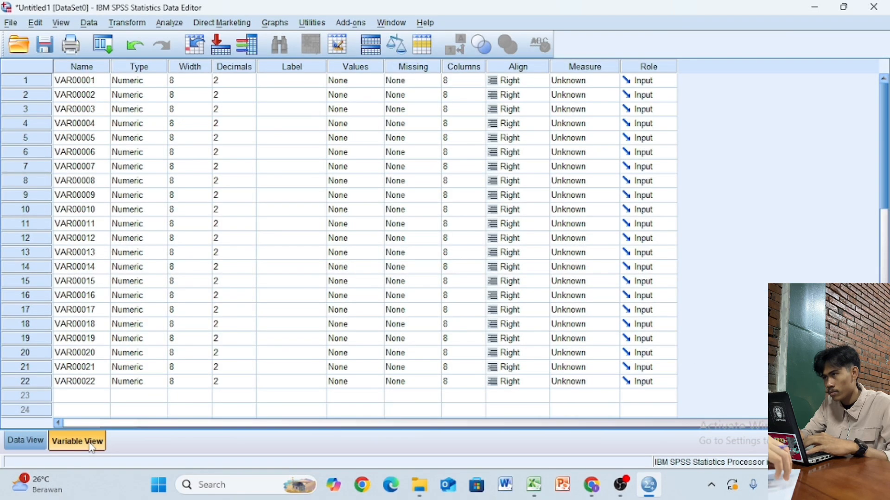
left_click(295, 83)
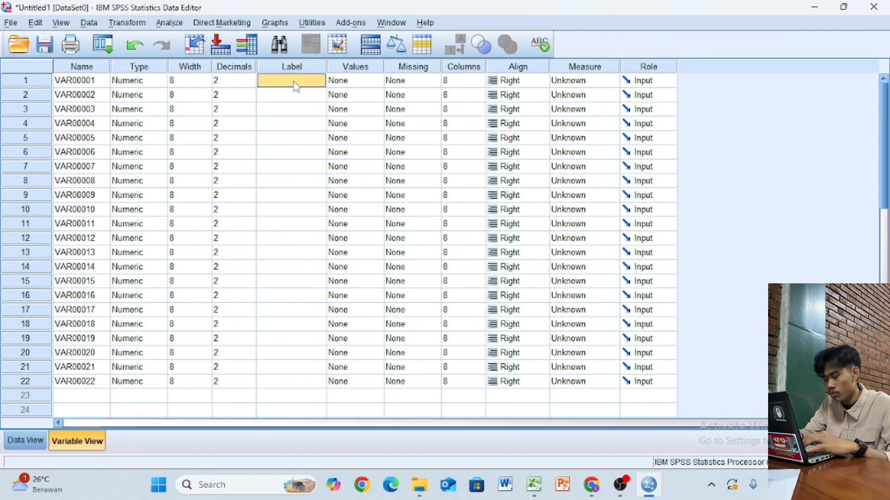
double_click(295, 82)
type("X")
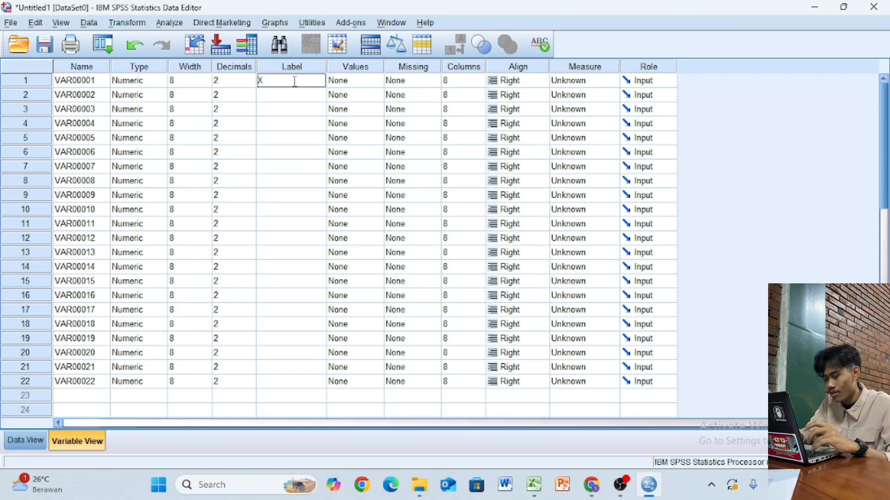
type("1.1")
key("Return")
type("X")
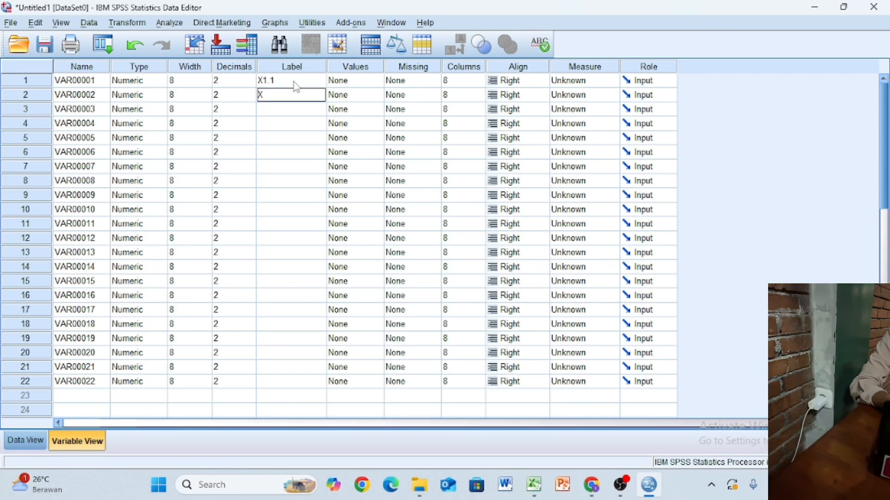
type("1.2")
key("Return")
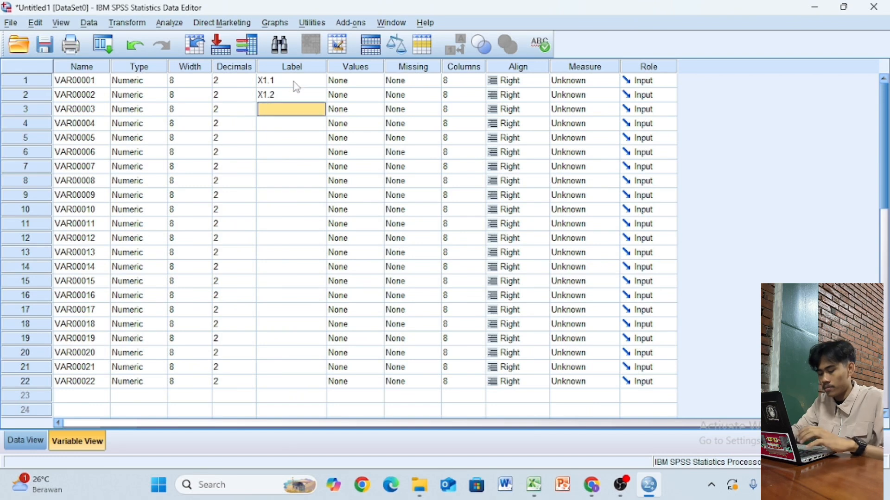
type("X1.3")
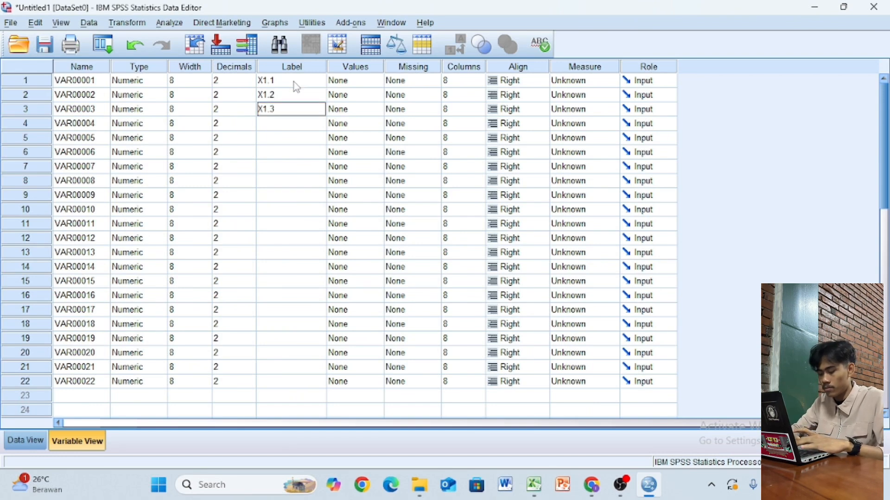
key("Return")
- Label VAR00004 to VAR00006 as X1.4, X1.5 and X1.6, and VAR00007 as Total
type("X1")
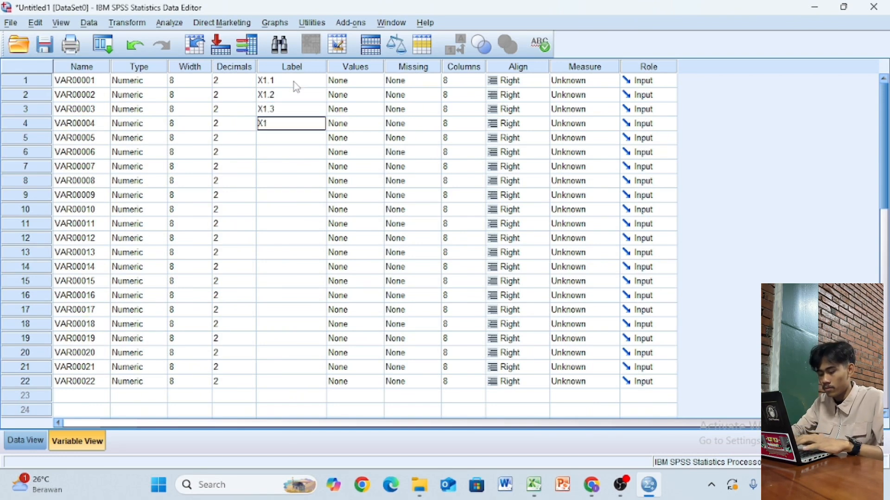
type(".4")
key("Return")
type("X1.5")
key("Return")
type("X1")
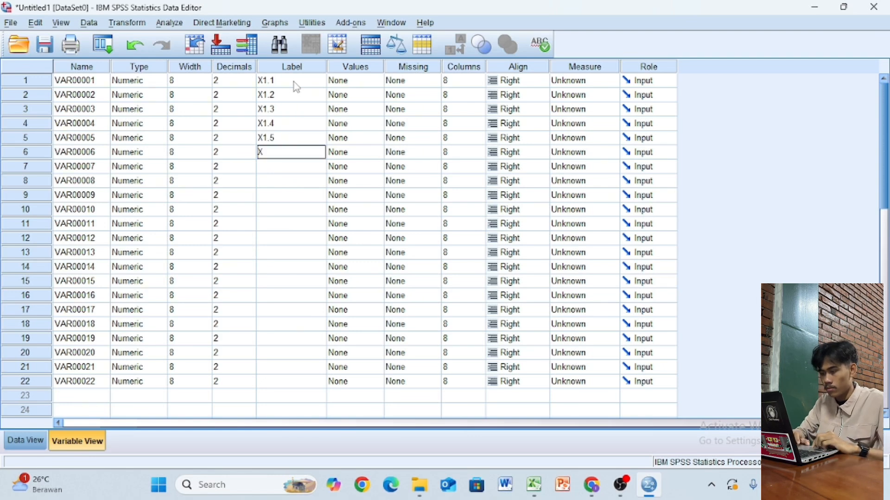
type(".6")
key("Return")
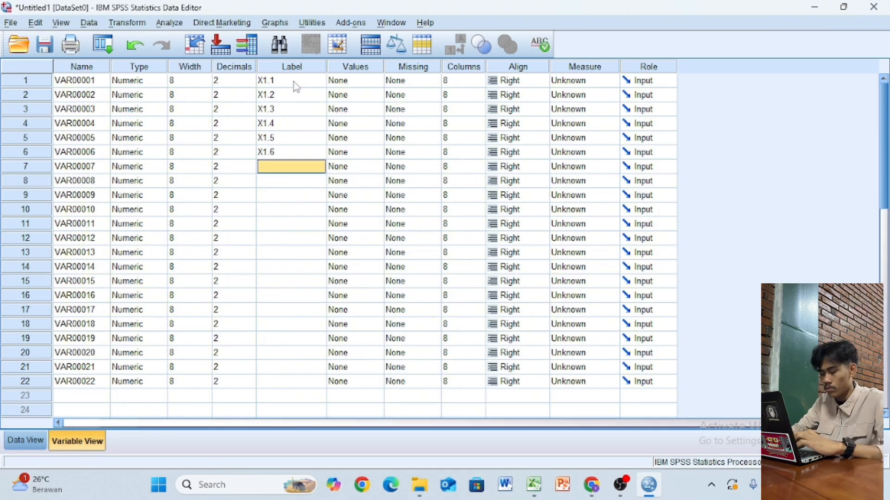
type("Total")
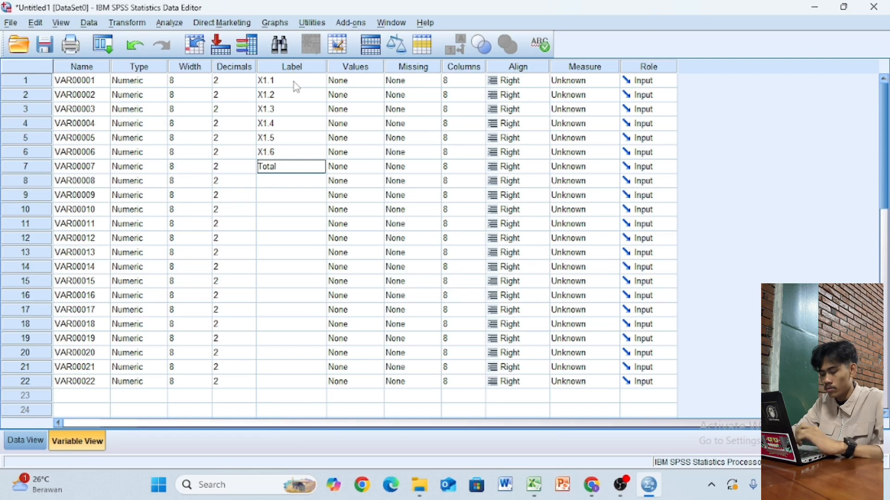
key("Return")
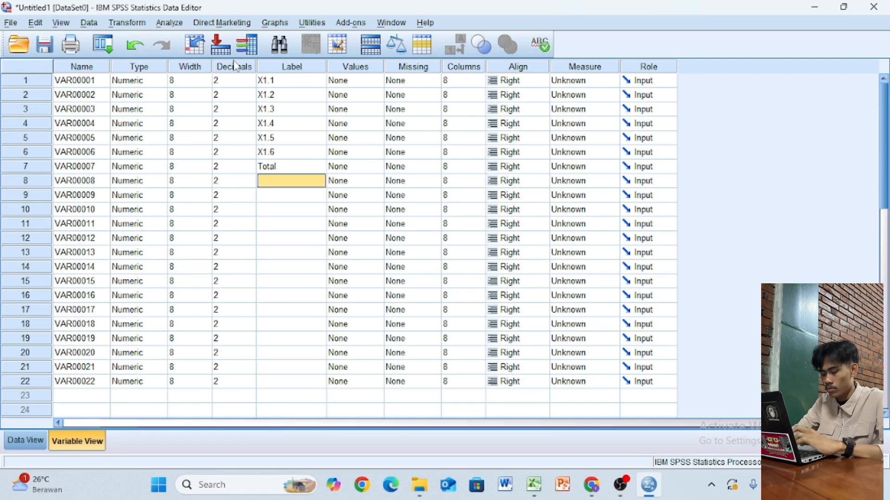
- Label VAR00008 to VAR00011 as X2.1, X2.2, X2.3 and X2.4, and VAR00012 as Total
type("X2.1")
key("Return")
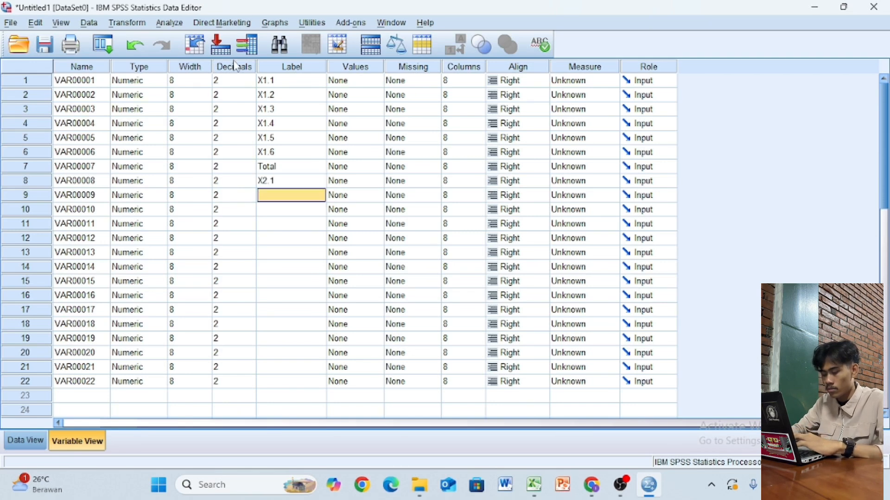
type("X2.2")
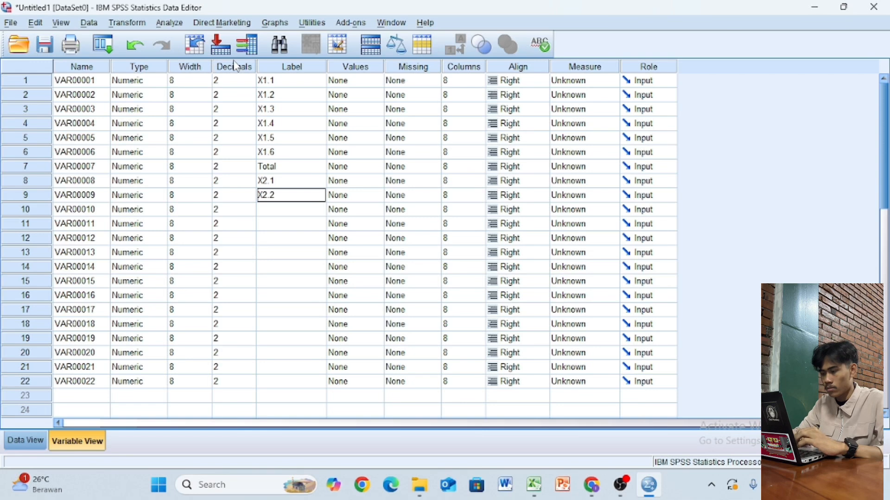
key("Return")
type("X2")
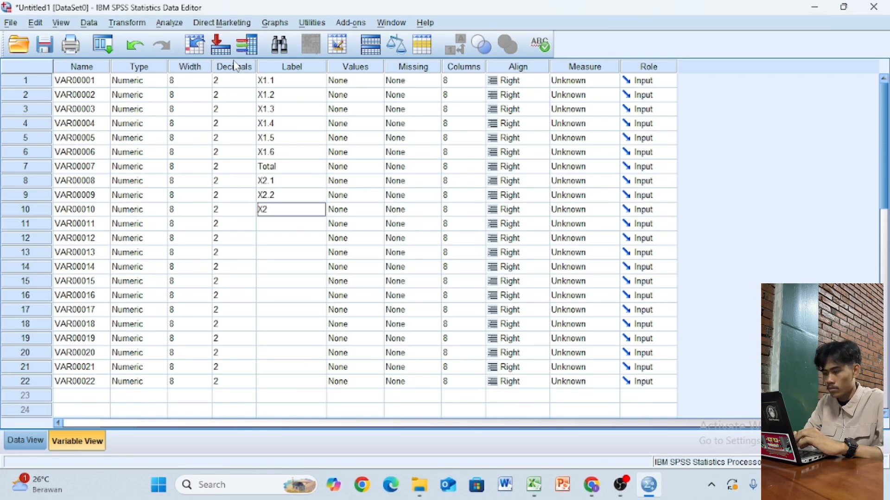
type(".3")
key("Return")
type("X2.4")
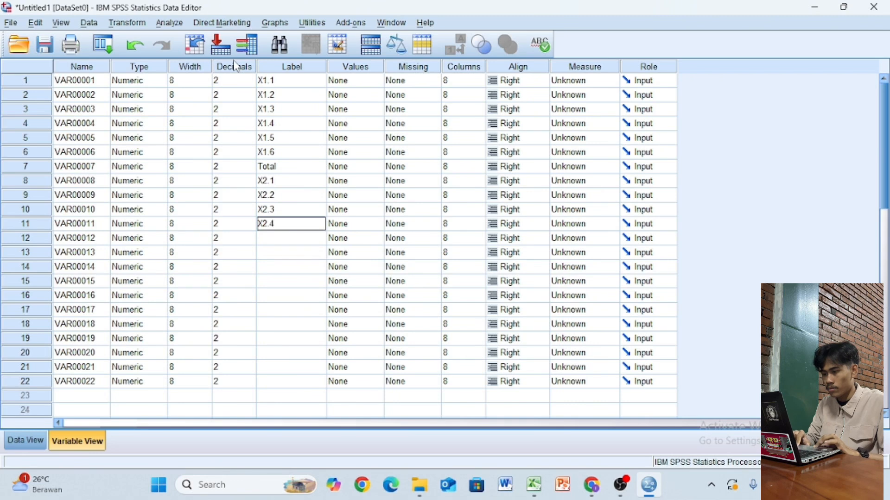
key("Return")
type("To")
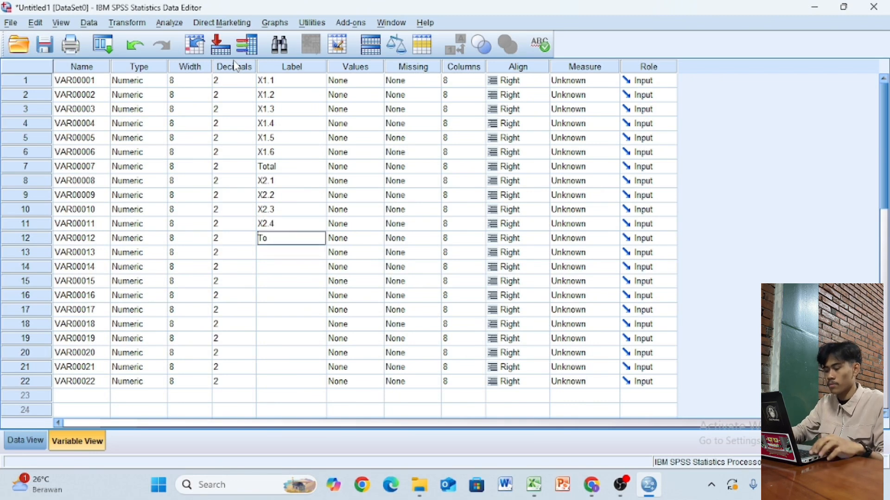
type("tal")
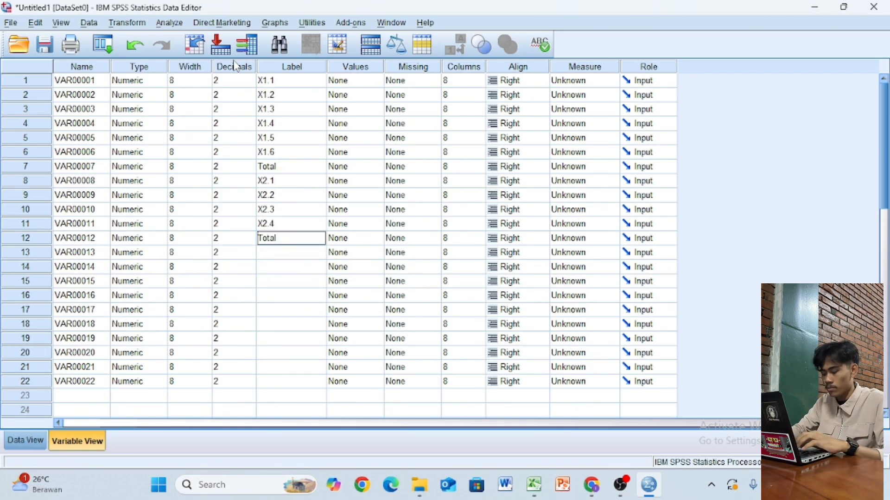
key("Return")
- Label VAR00013 to VAR00016 as X3.1, X3.2, X3.3 and X3.4
type("X")
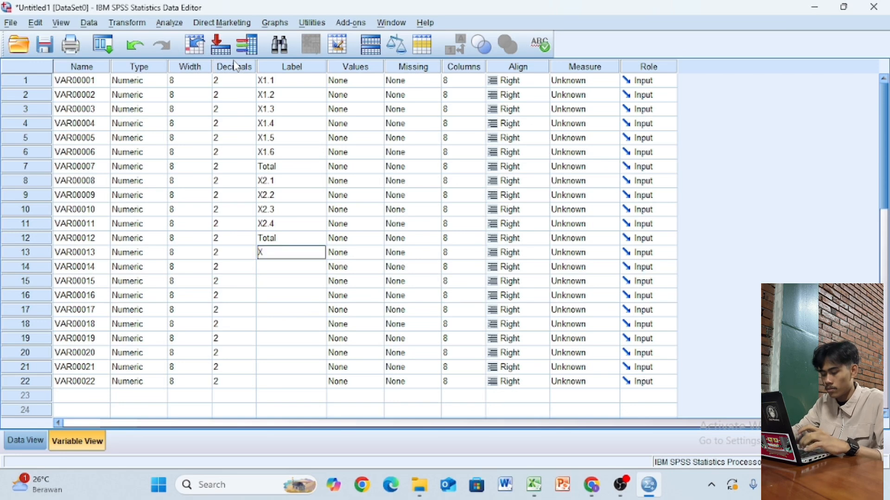
type("3.1")
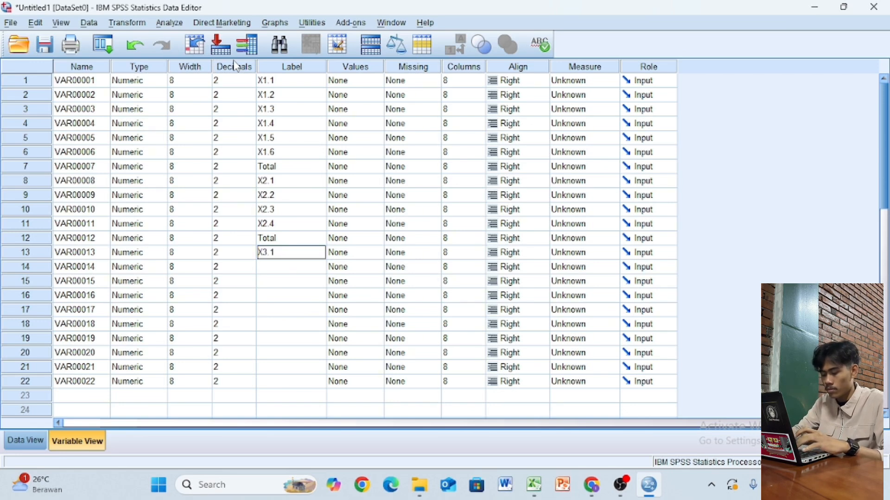
key("Return")
type("X3")
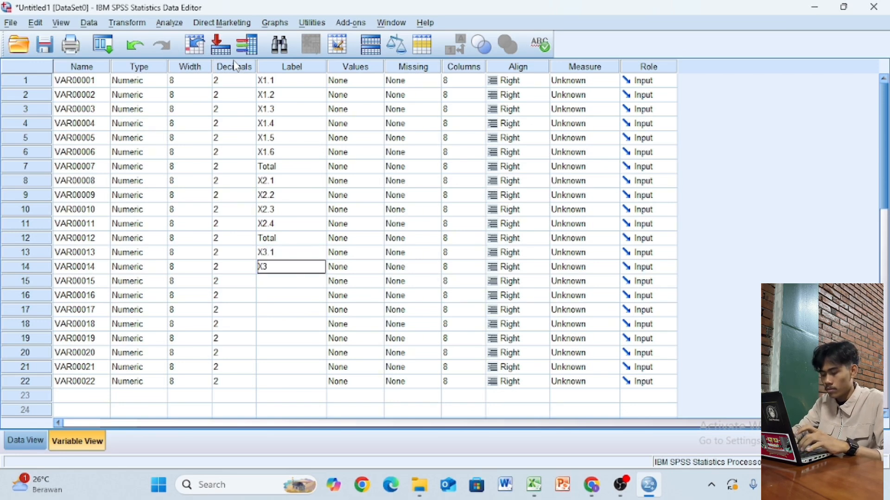
type(".2")
key("Return")
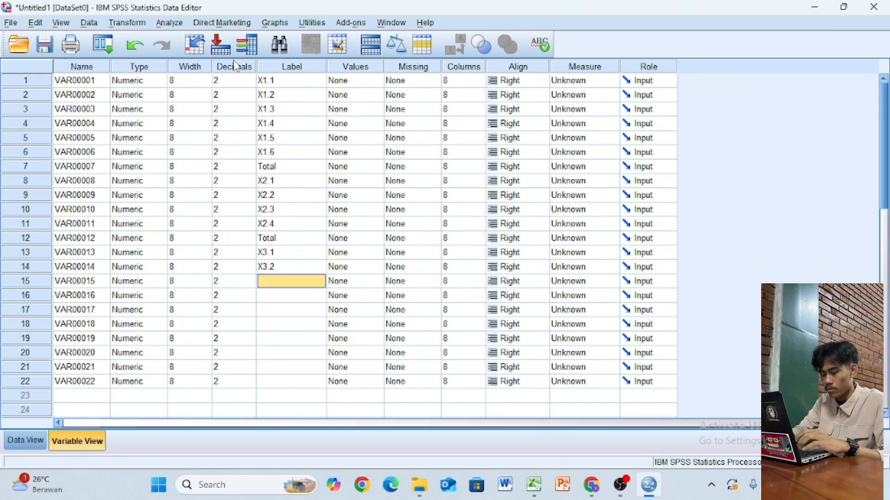
type("X3.3")
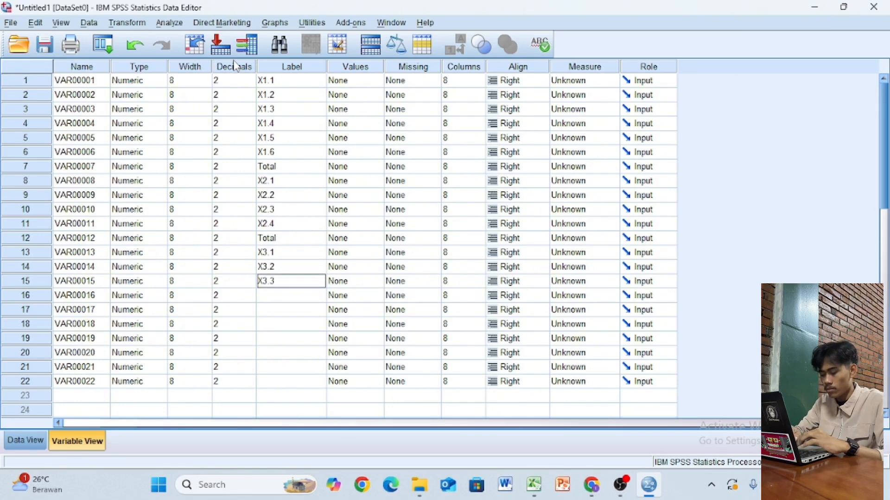
key("Return")
type("X3")
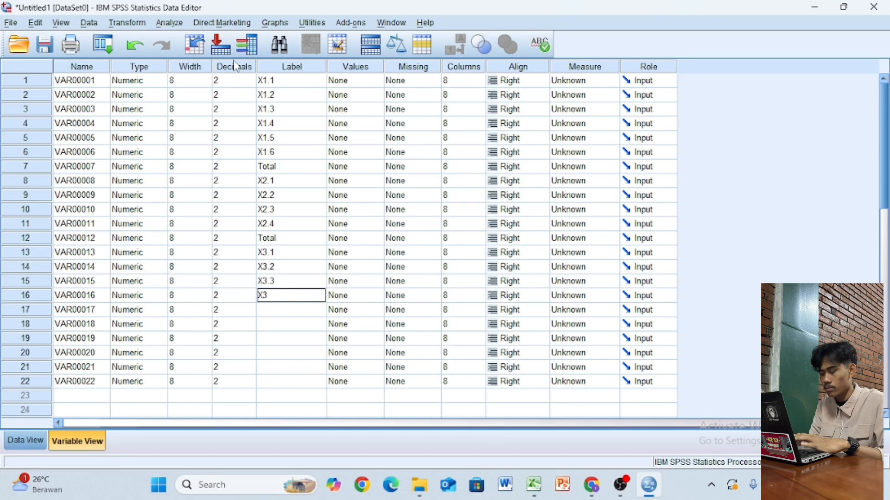
type(".4")
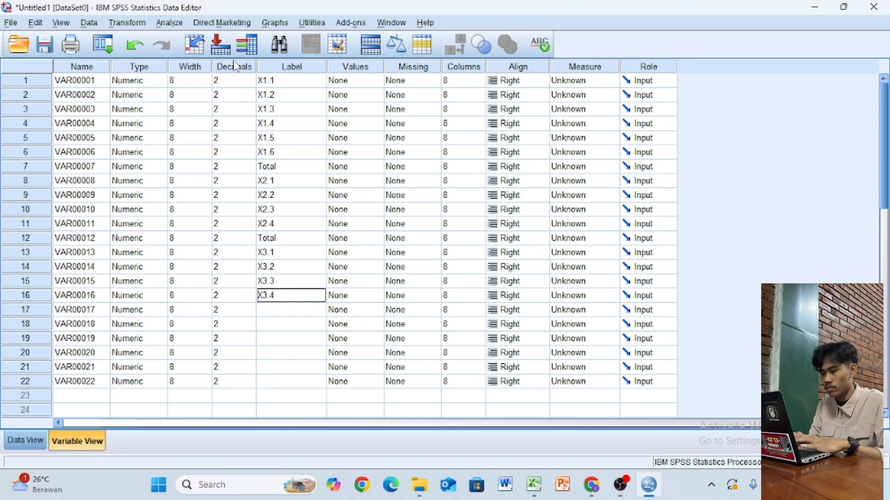
key("Return")
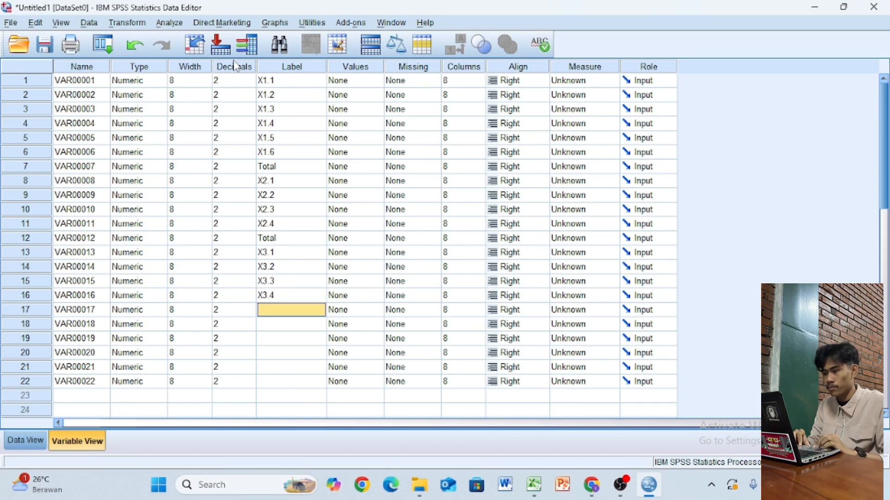
- Label VAR00017 as X3.5 and VAR00018 as Total
type("X3.5")
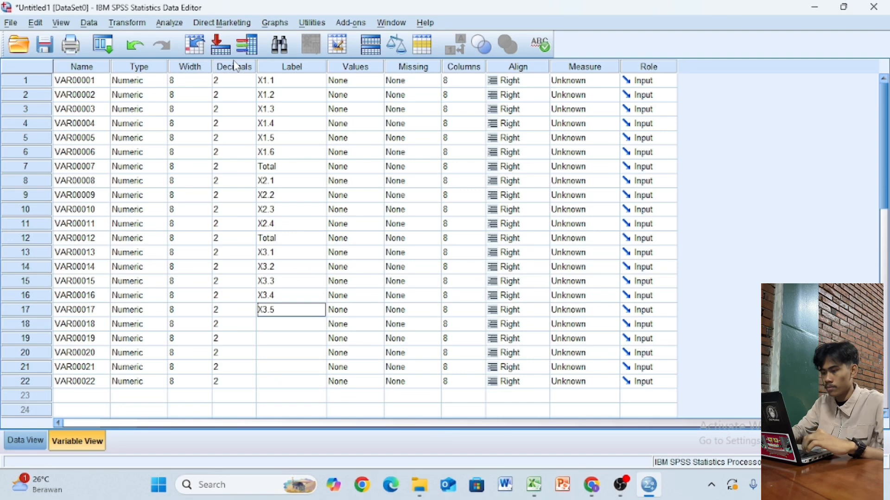
key("Return")
type("T")
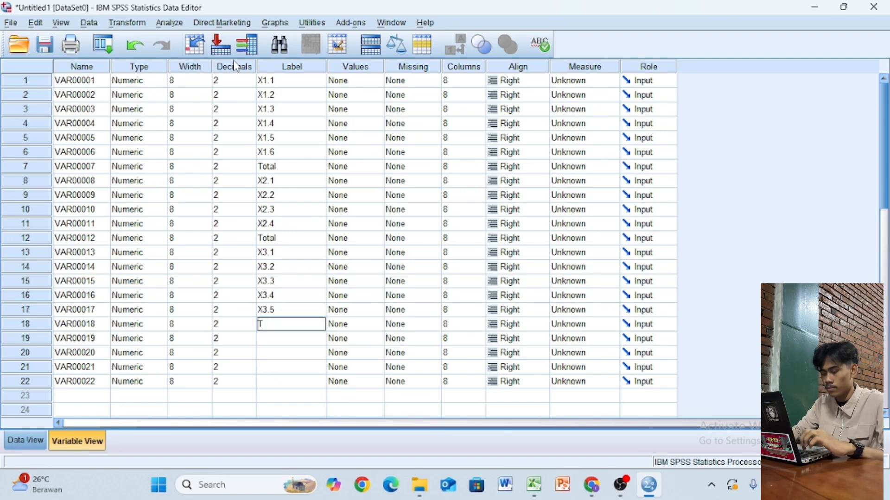
type("otal")
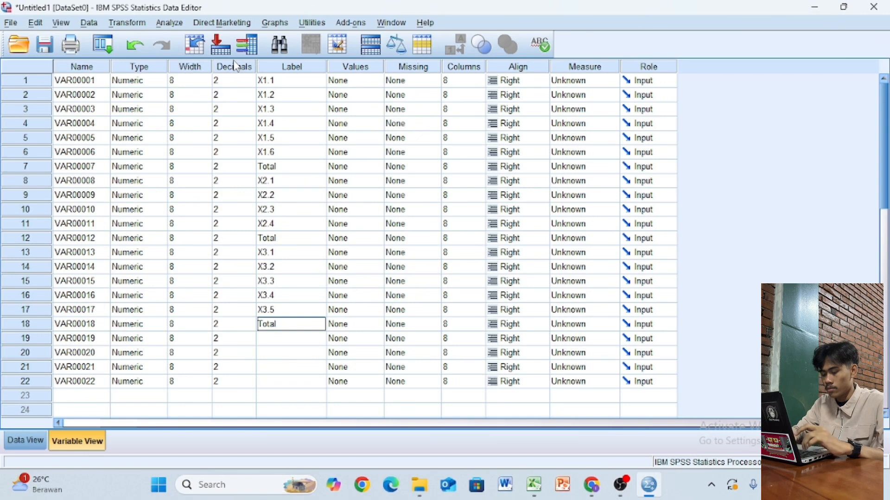
key("Return")
- Label VAR00019 to VAR00021 as Y1, Y2 and Y3, and VAR00022 as Total
type("Y1")
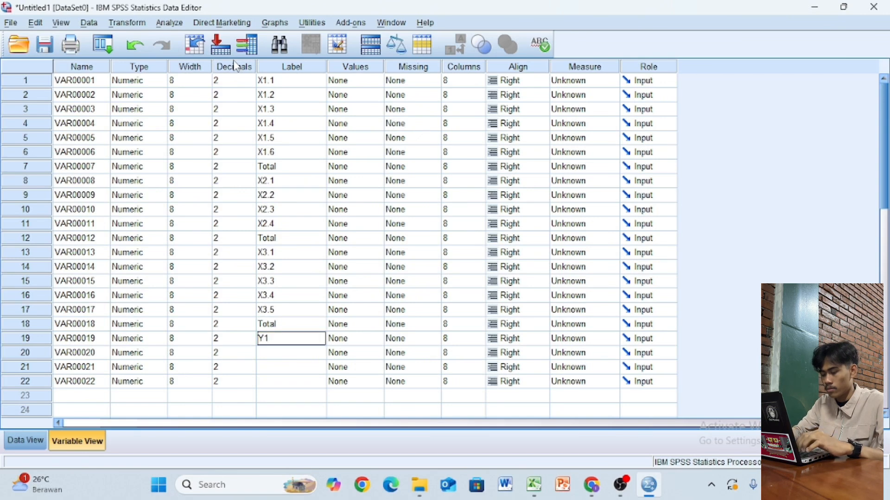
key("Return")
type("Y2")
key("Return")
type("Y3")
key("Return")
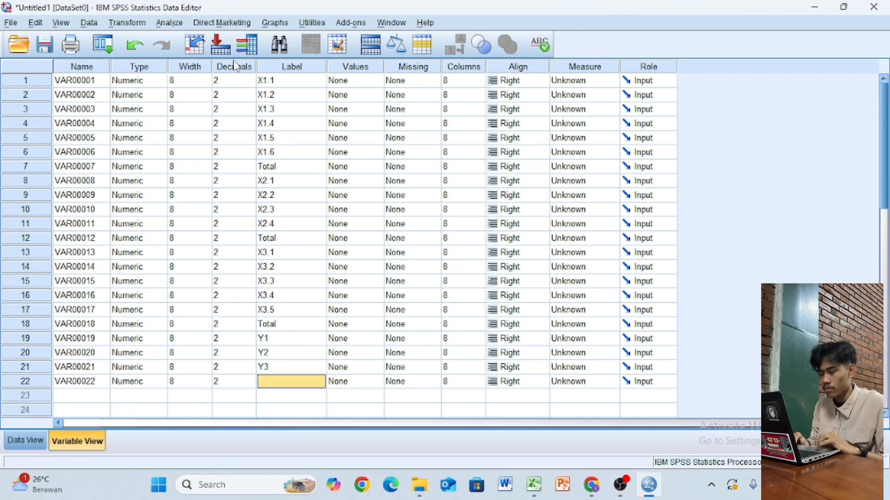
type("Total")
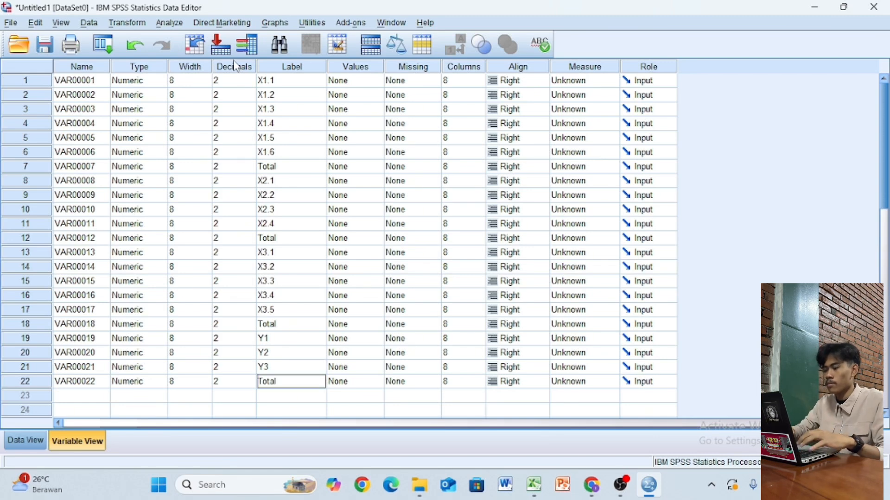
- Run a two-tailed Pearson bivariate correlation on all variables from X1.1 (VAR00001) to the last Total (VAR00022), flagging significant correlations
left_click(172, 24)
mouse_move(209, 151)
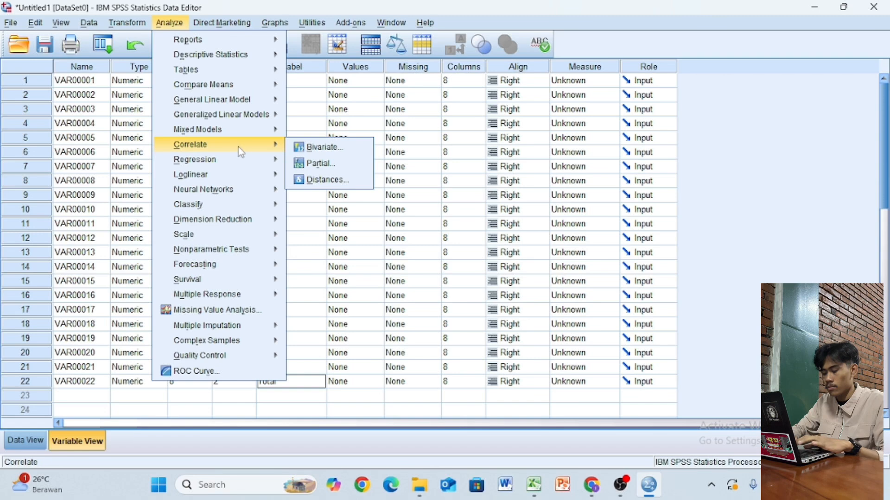
left_click(319, 148)
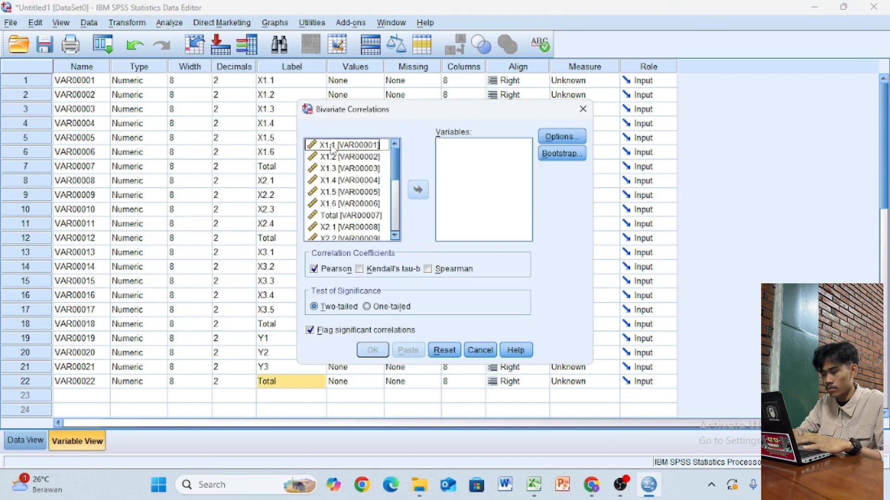
left_click(332, 147)
key("shift+End")
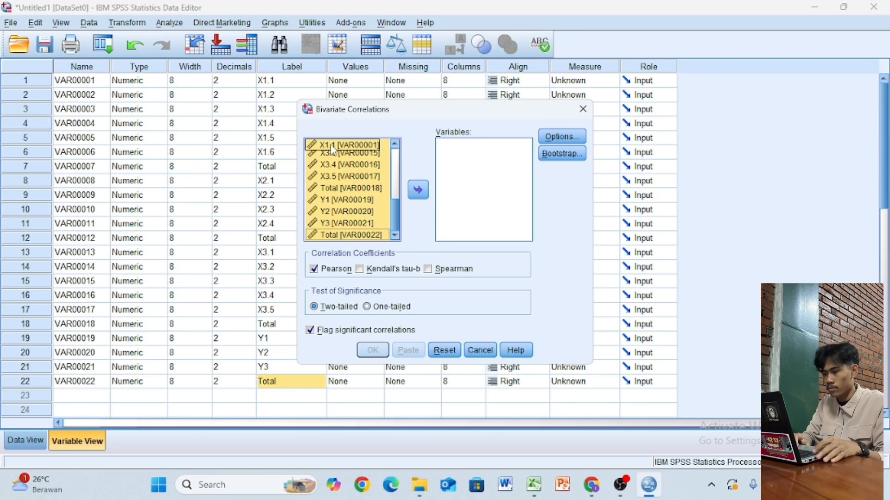
left_click(426, 194)
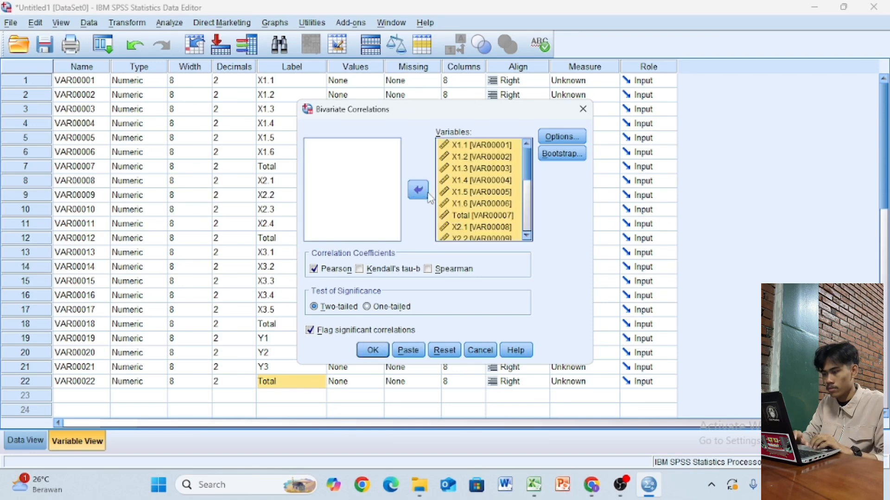
left_click(372, 357)
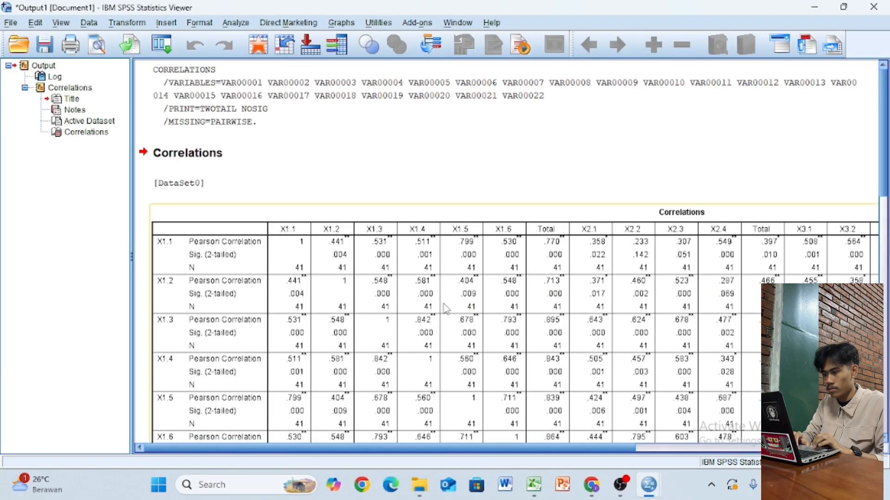
- Examine the correlations table from the X1.1 rows down to the significance notes beneath it
scroll(447, 309, "down", 5)
scroll(445, 306, "down", 7)
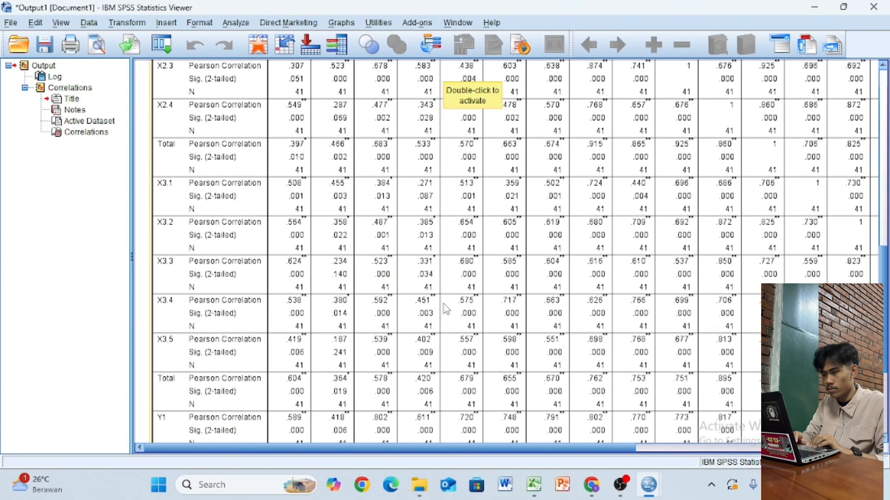
scroll(459, 300, "down", 5)
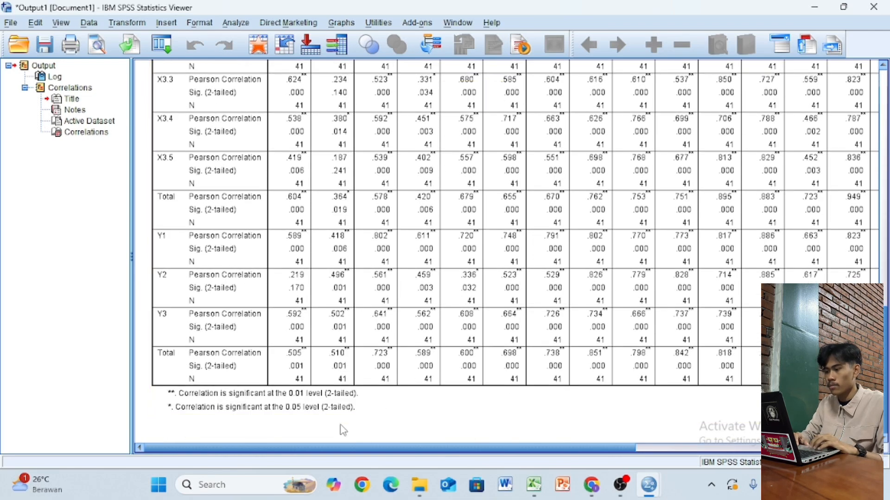
left_click_drag(315, 450, 290, 487)
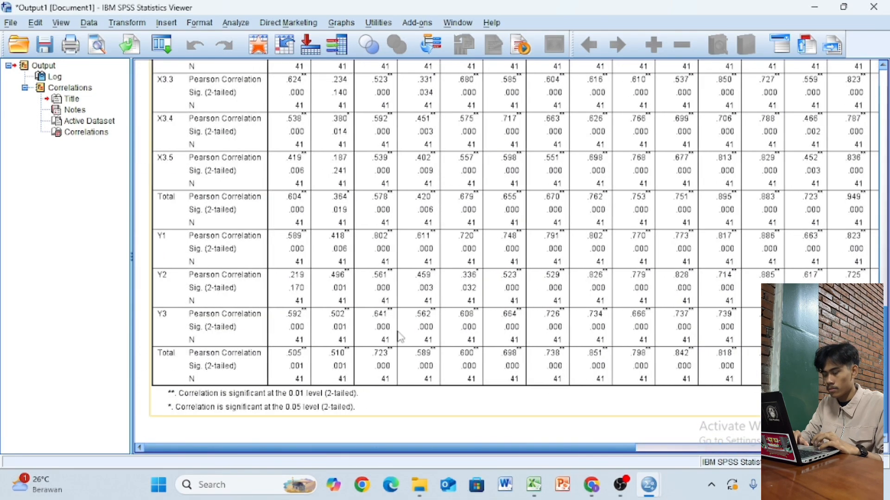
scroll(401, 337, "up", 15)
scroll(401, 337, "down", 15)
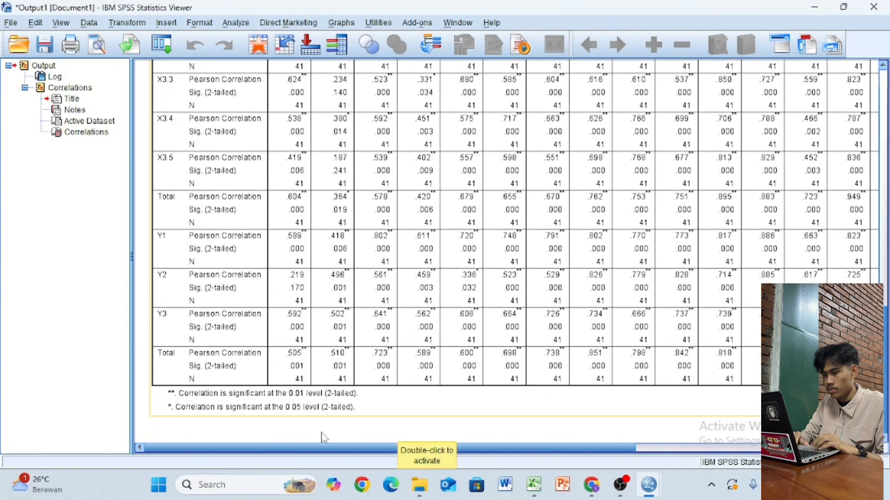
- Run a reliability analysis with the Alpha model on items X1.1 to X1.6
left_click(236, 22)
mouse_move(266, 177)
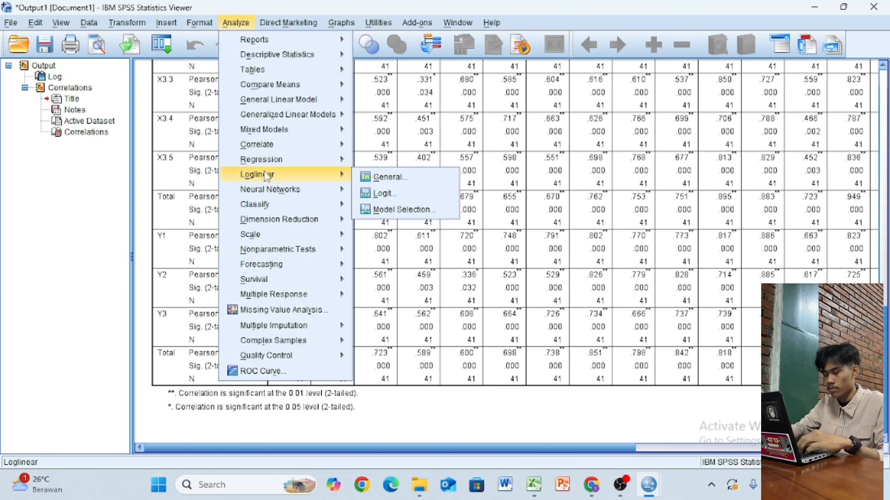
mouse_move(258, 234)
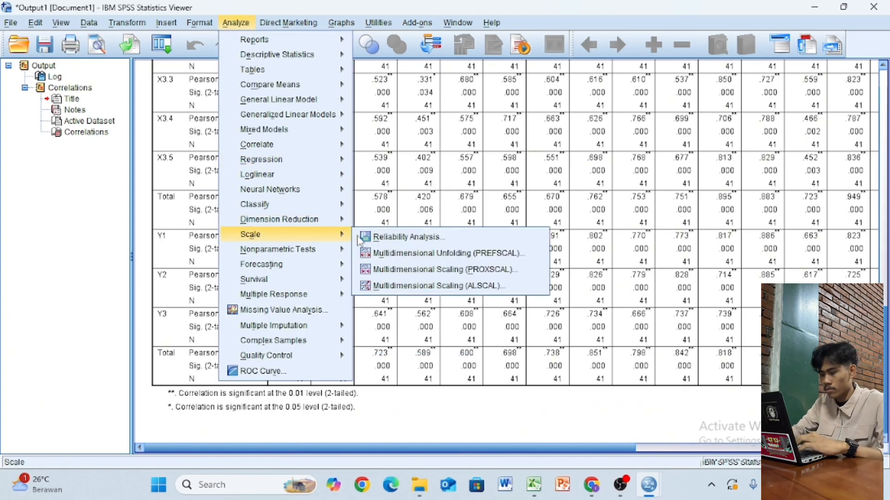
left_click(387, 238)
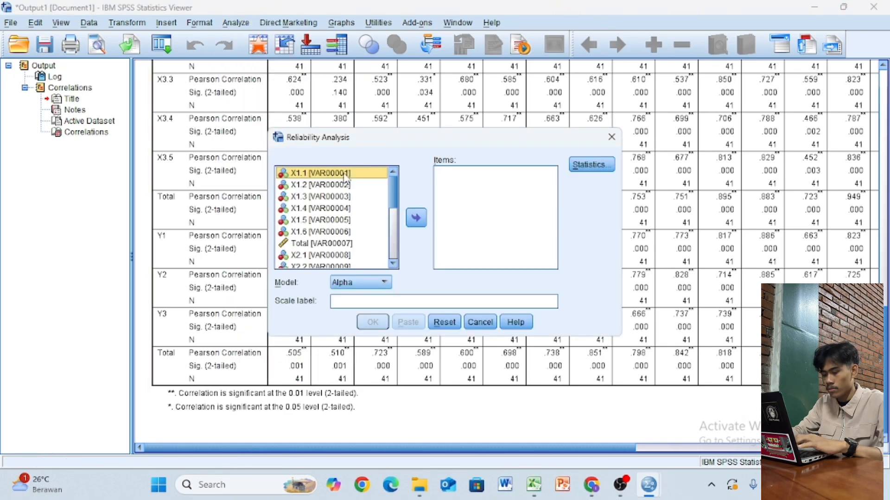
key("shift+Down")
key("shift+Down")
key("shift+Down")
key("shift+Down")
key("shift+Down")
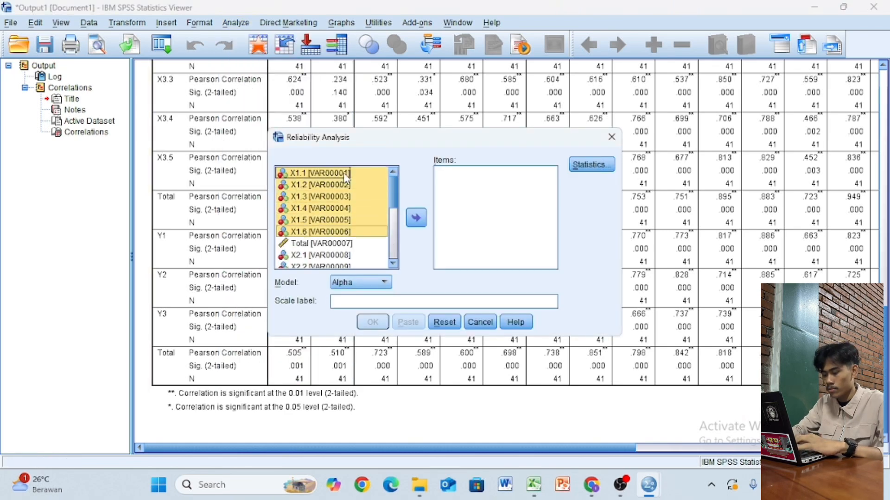
left_click(416, 218)
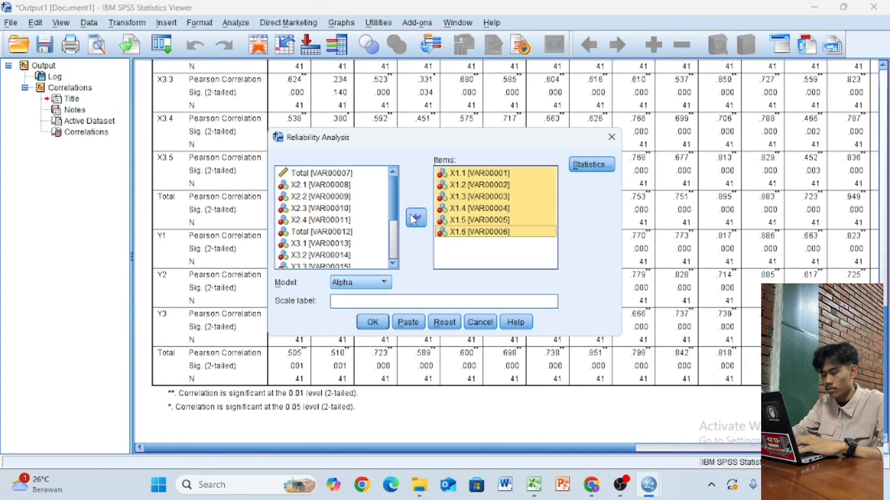
left_click(375, 324)
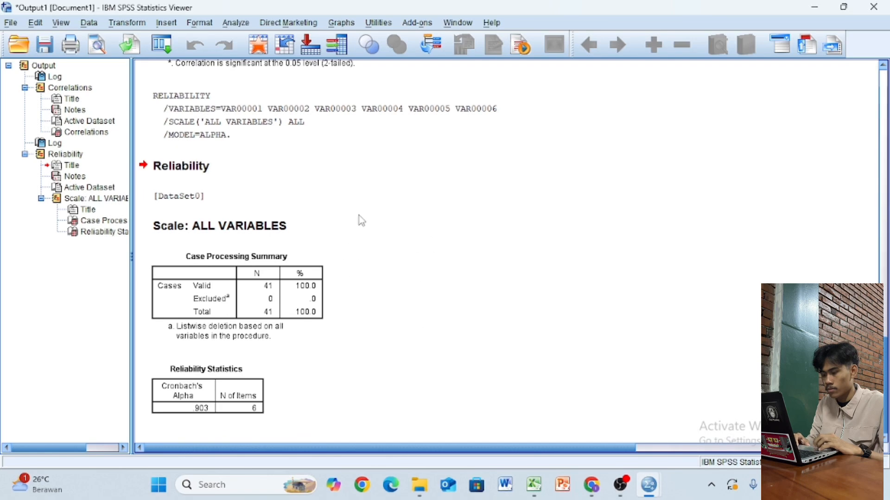
scroll(258, 246, "up", 3)
scroll(232, 246, "down", 3)
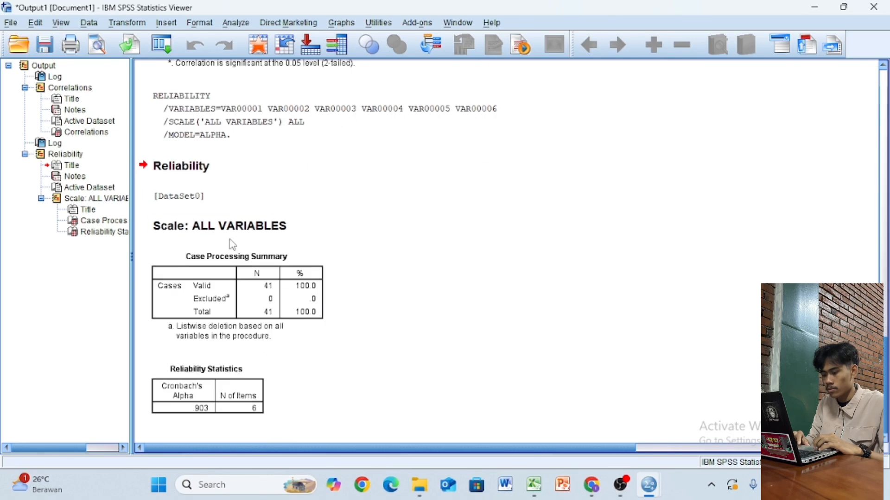
left_click(12, 23)
mouse_move(57, 42)
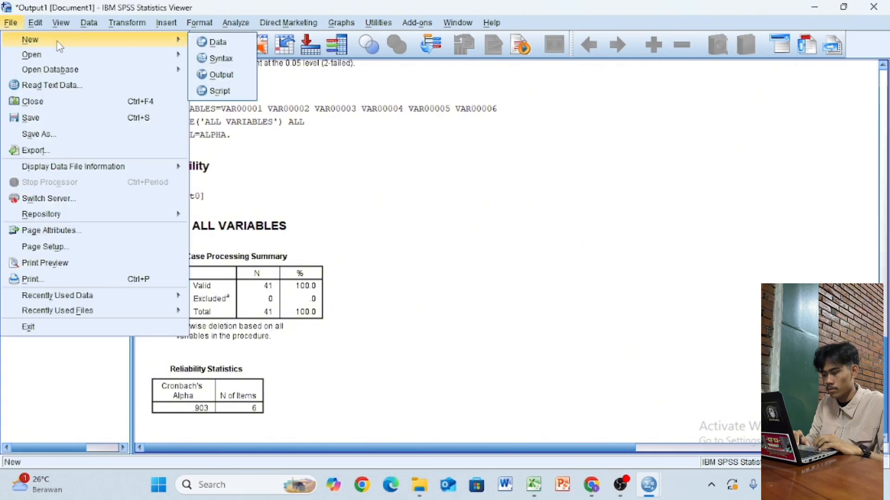
left_click(371, 148)
left_click(315, 197)
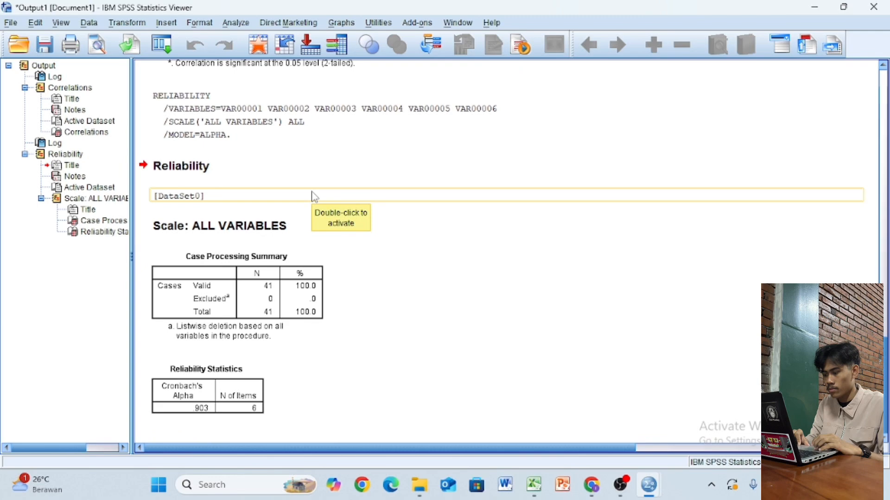
- Save the output in the Documents folder as a viewer file named Output1
left_click(16, 25)
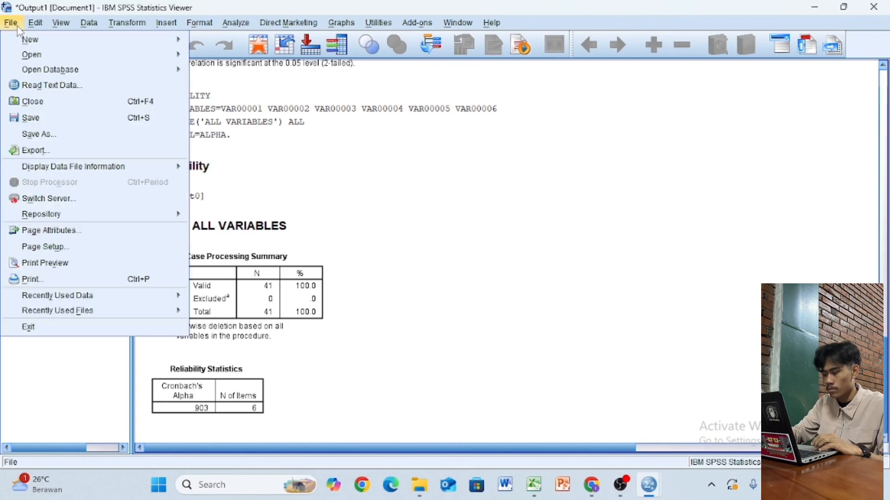
left_click(63, 118)
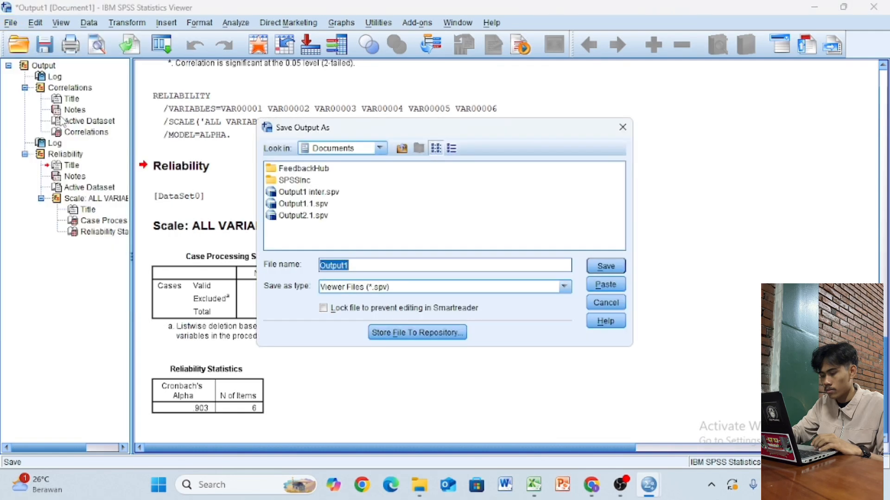
left_click(377, 264)
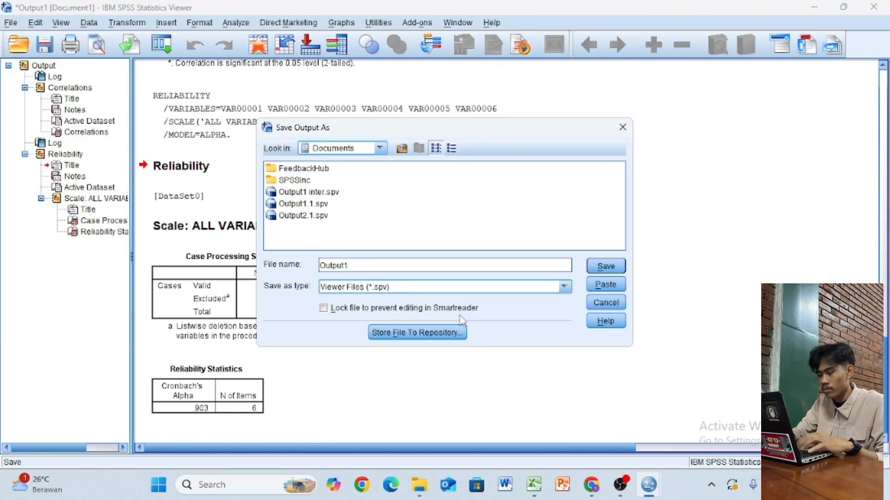
left_click(606, 268)
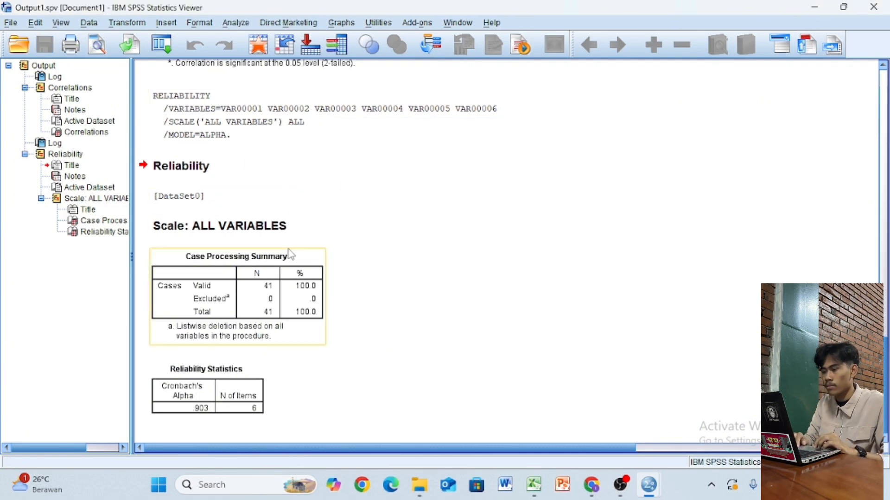
- Create a new empty dataset
left_click(11, 23)
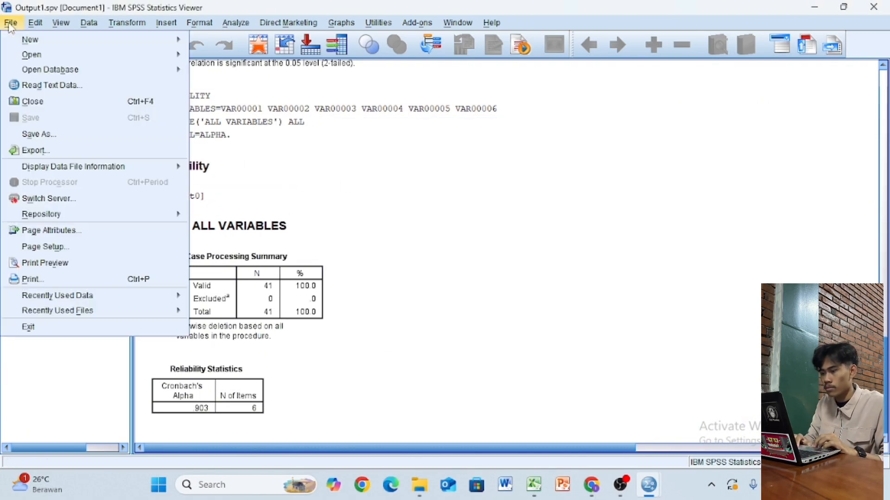
mouse_move(74, 41)
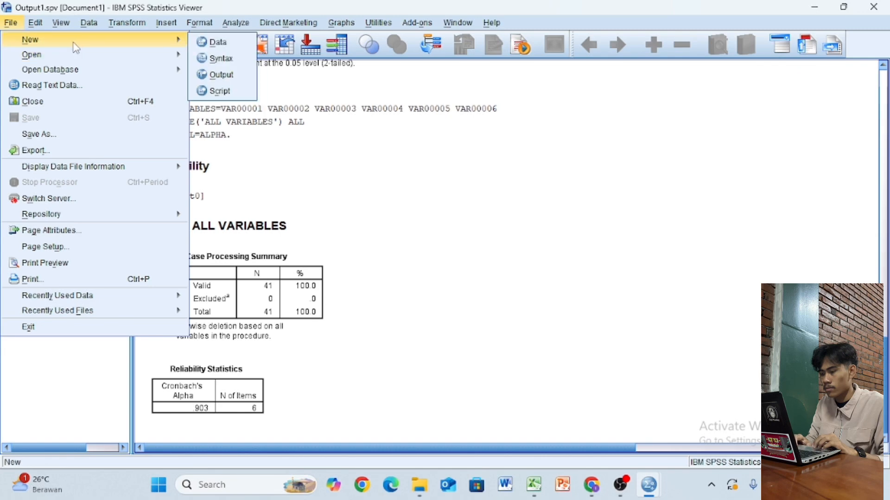
left_click(210, 43)
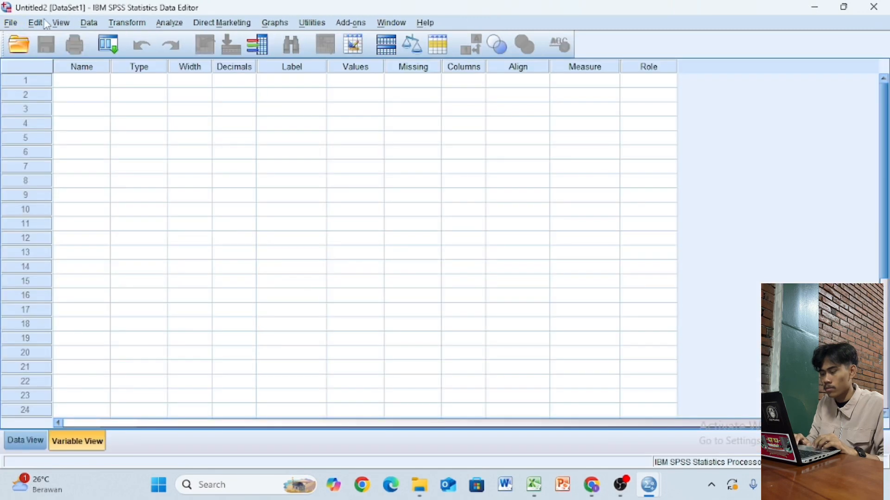
- Create a new output document and return to the empty Untitled2 data editor
left_click(12, 24)
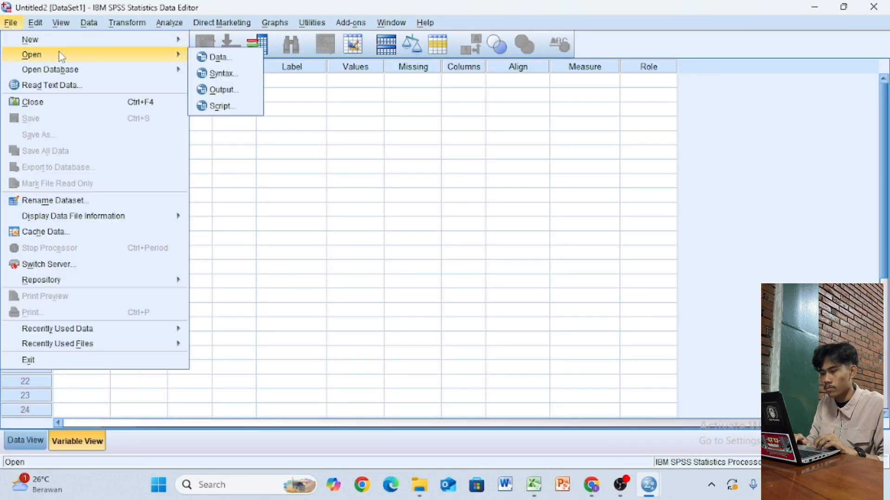
mouse_move(74, 40)
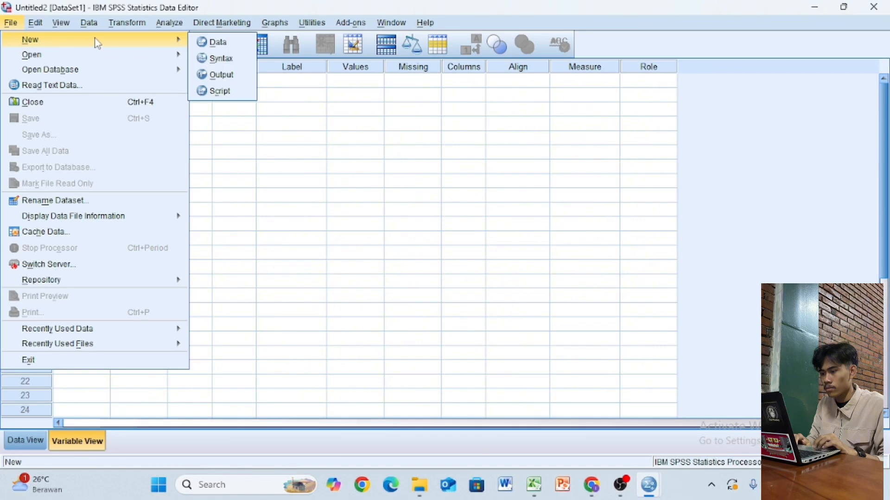
left_click(221, 75)
mouse_move(653, 489)
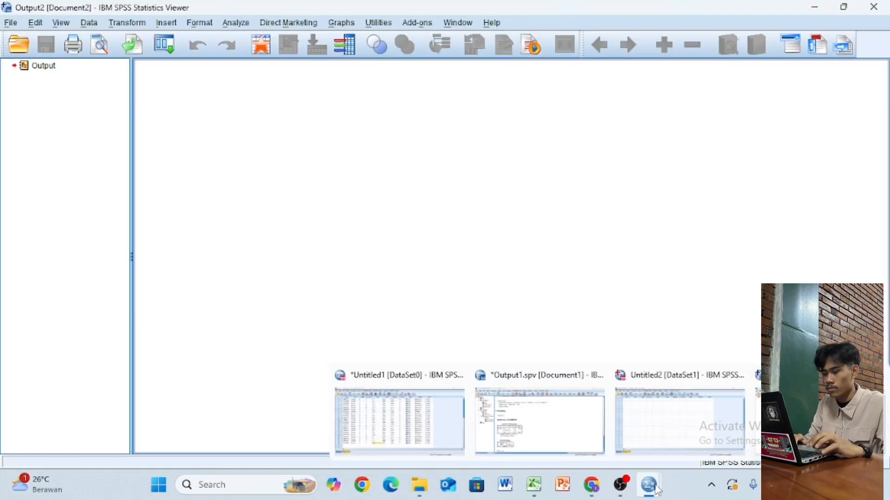
left_click(663, 420)
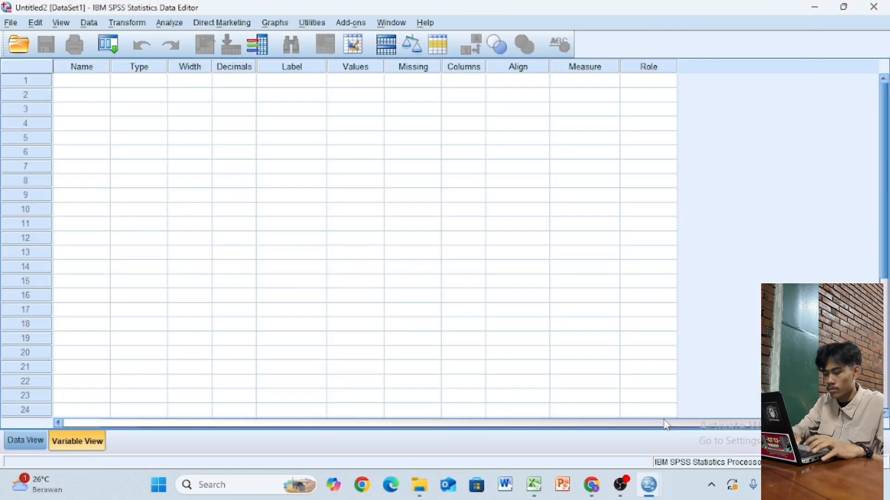
- Show the empty dataset's data grid and switch to Excel, to the first rows of the scored answers on Sheet1
left_click(40, 444)
left_click(543, 489)
scroll(441, 252, "up", 4)
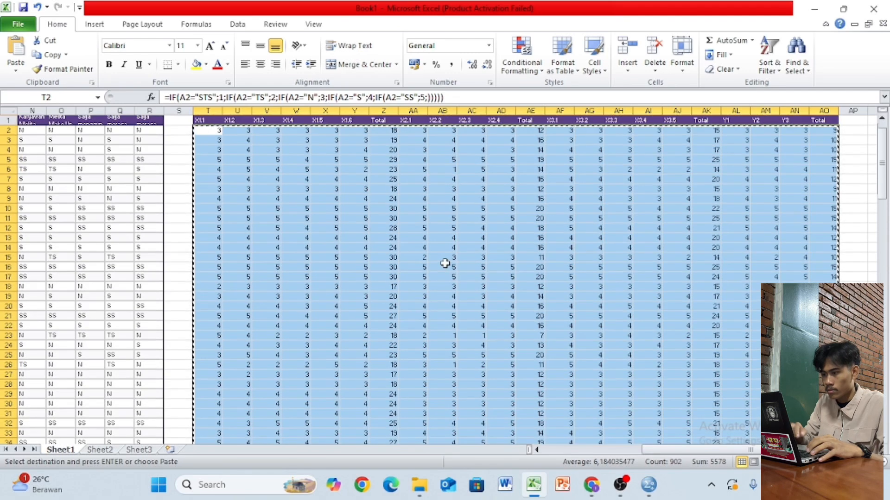
left_click(390, 132)
left_click_drag(391, 133, 392, 217)
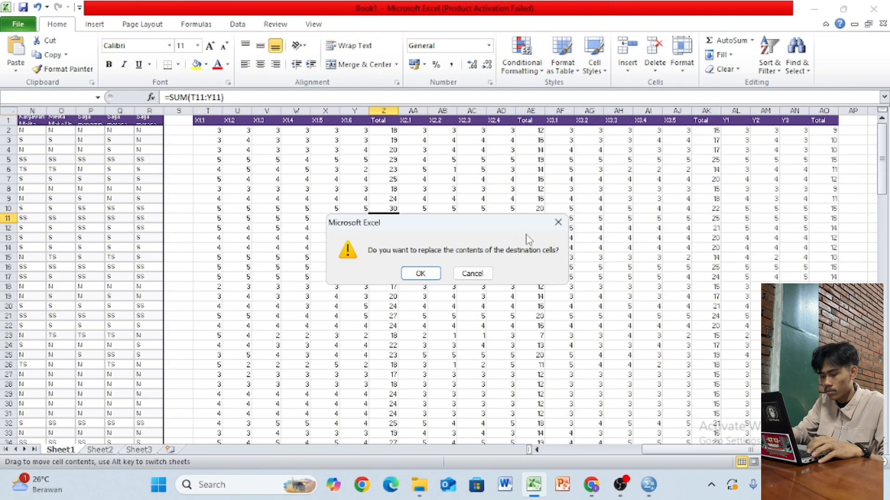
left_click(471, 273)
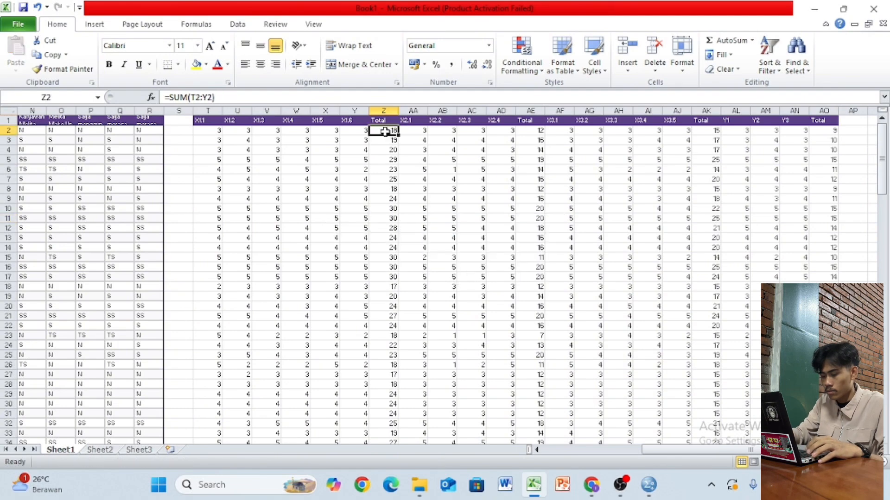
- Copy the X1 totals in Z2:Z42 from Excel and paste them into the first column of the SPSS dataset Untitled2
left_click_drag(385, 132, 390, 432)
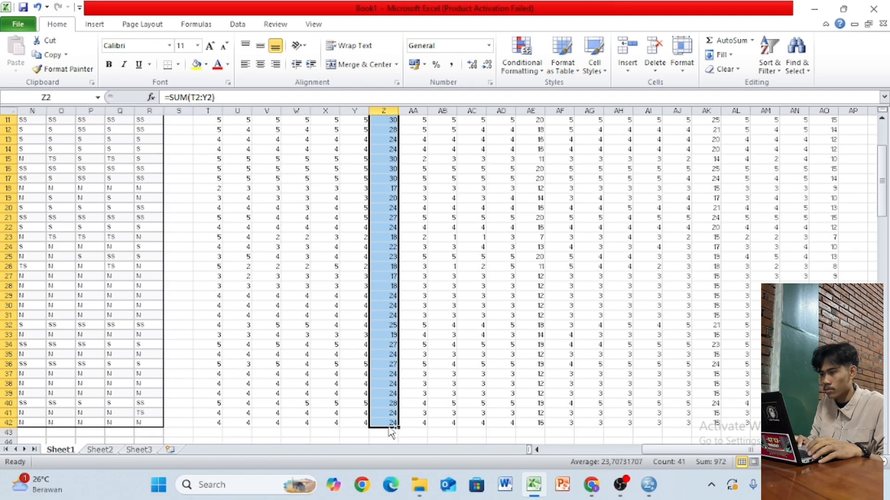
key("ctrl+c")
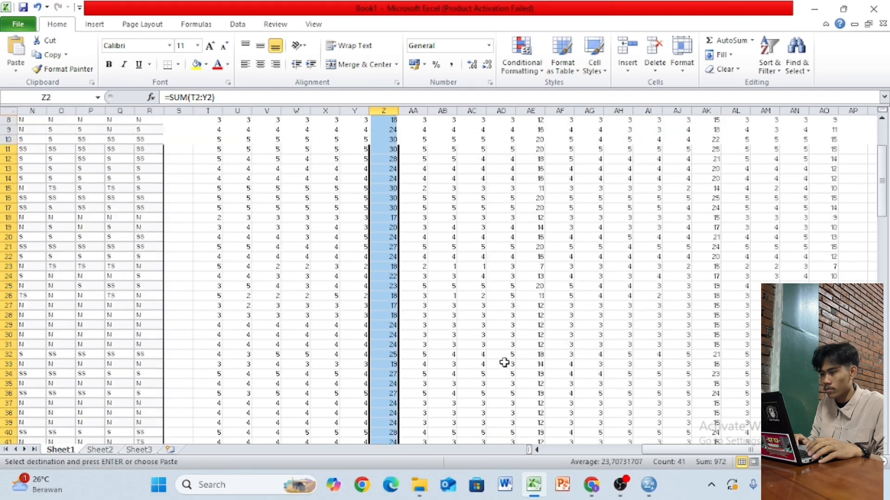
scroll(504, 363, "up", 3)
mouse_move(662, 495)
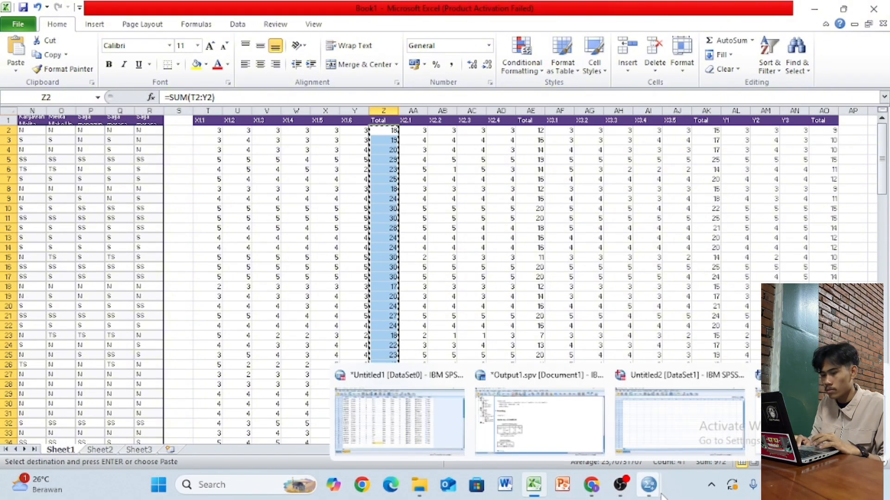
left_click(661, 421)
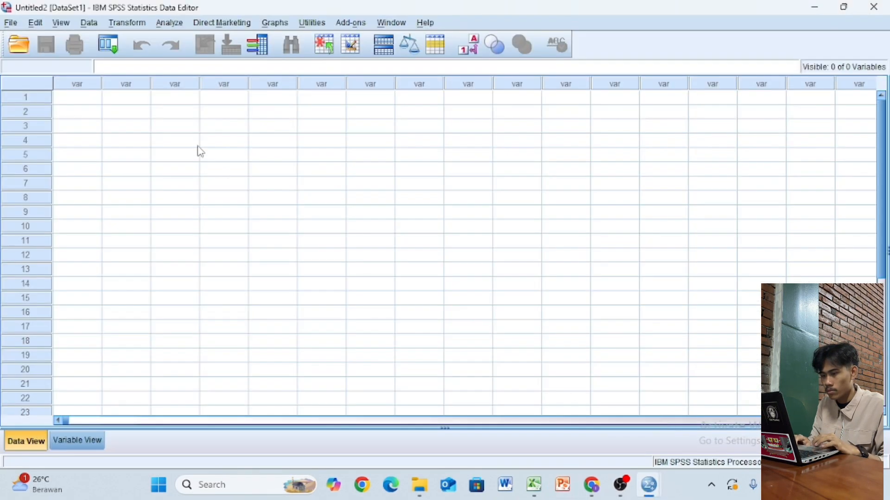
left_click(86, 103)
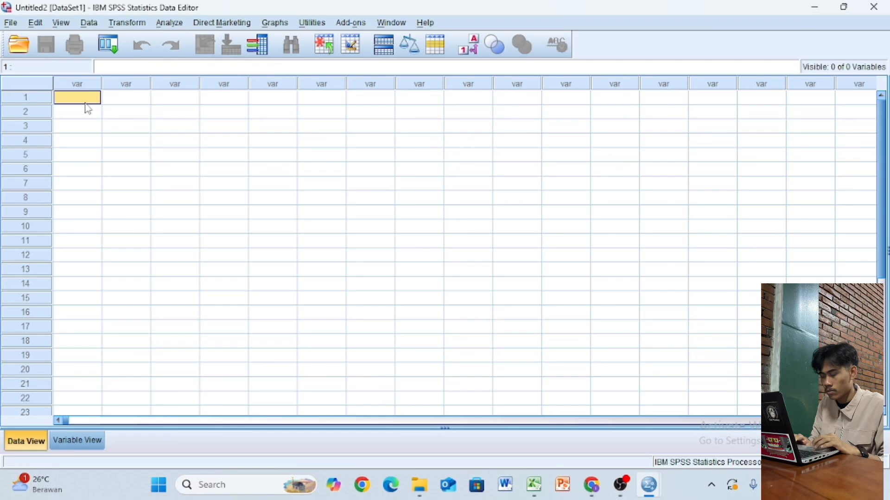
key("ctrl+v")
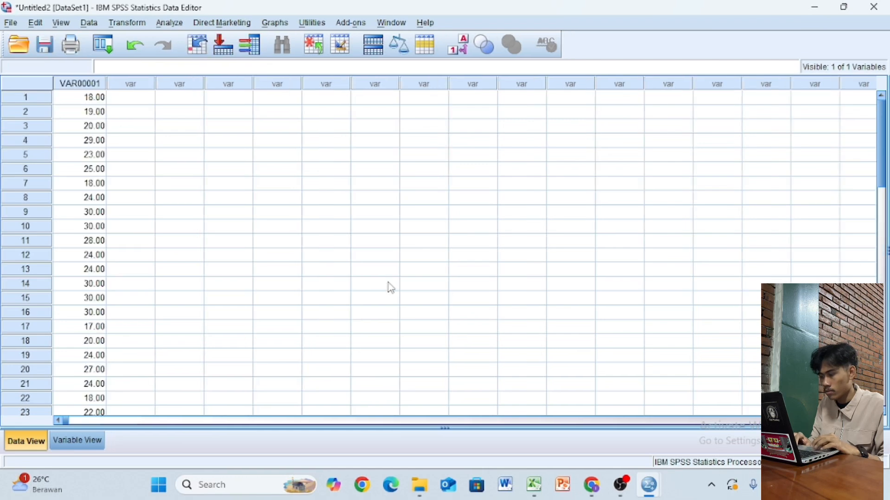
- Copy the X2 totals in AE2:AE42 from the Excel sheet into the second column of the SPSS dataset Untitled2
mouse_move(659, 496)
mouse_move(534, 485)
left_click(536, 445)
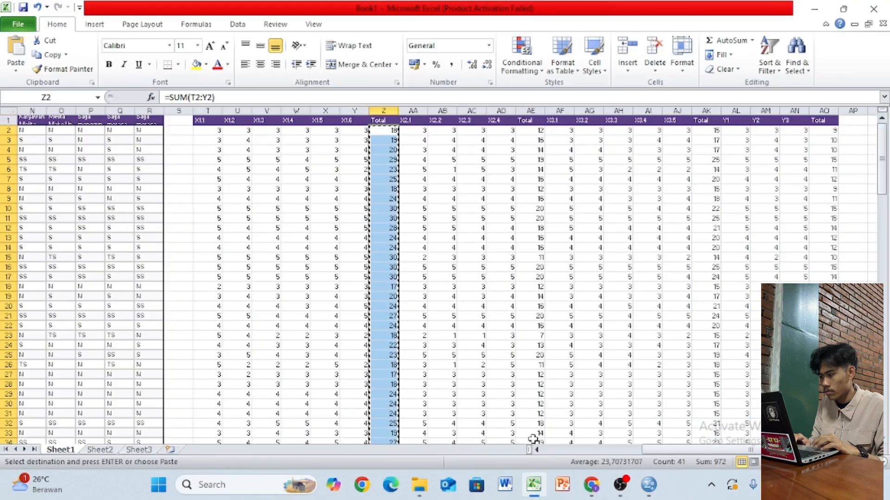
left_click_drag(536, 133, 537, 384)
key("ctrl+c")
mouse_move(650, 486)
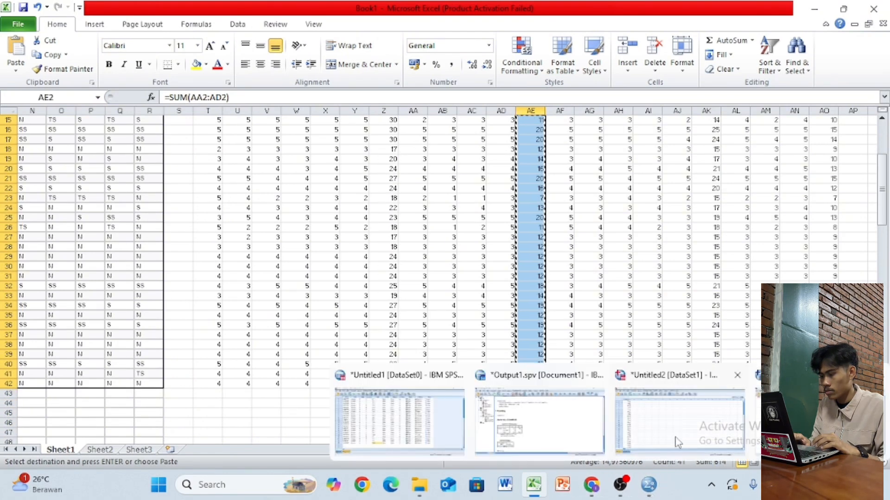
left_click(647, 408)
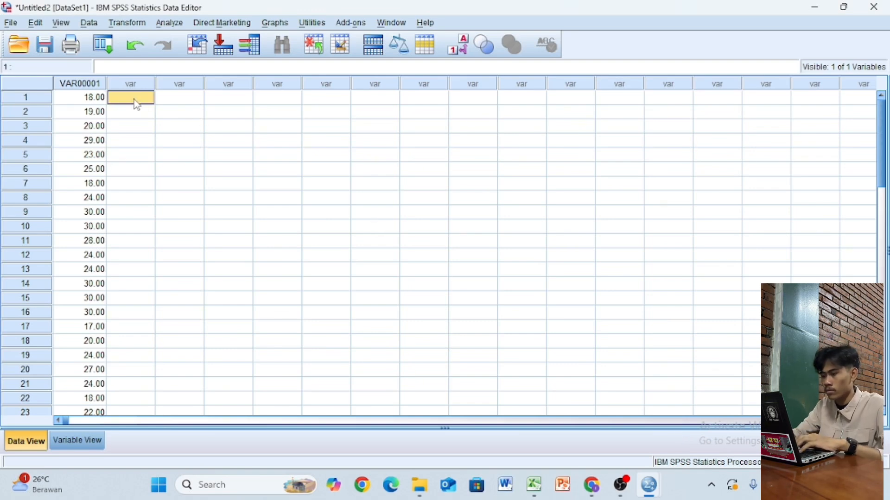
key("ctrl+v")
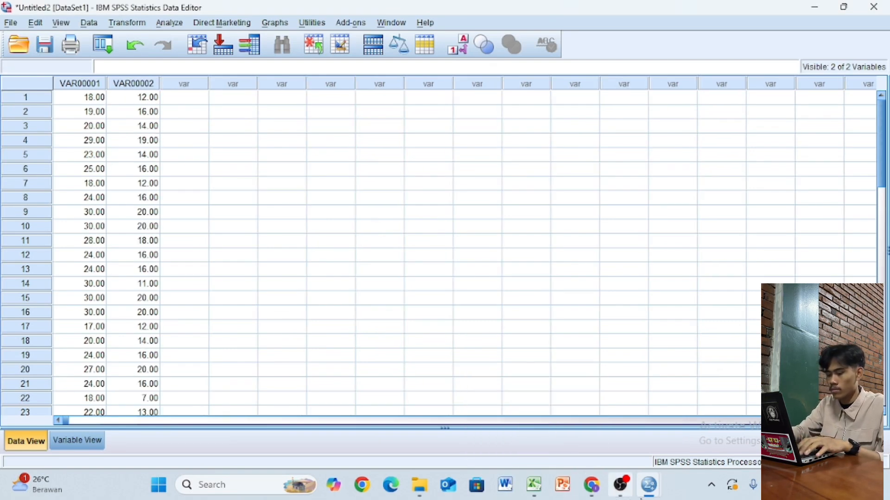
- Copy the X3 totals in AK2:AK42 from the Excel sheet into the third column of the SPSS dataset Untitled2
left_click(535, 492)
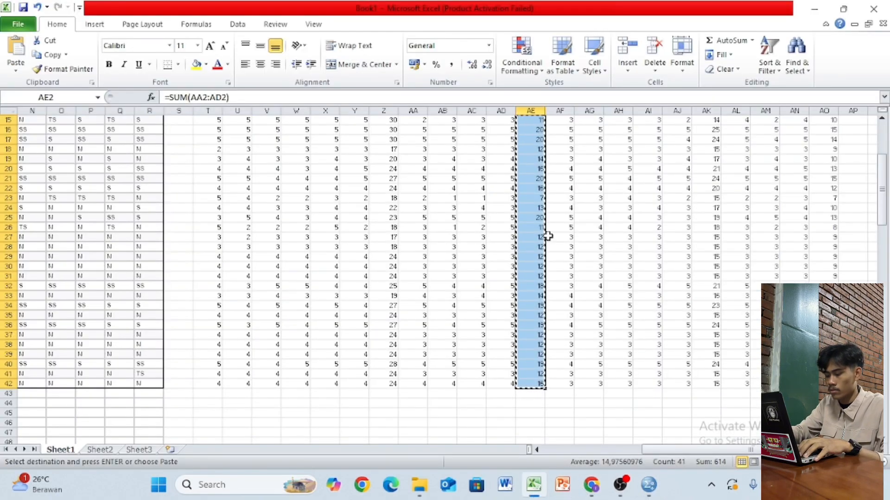
left_click_drag(706, 131, 712, 422)
key("ctrl+c")
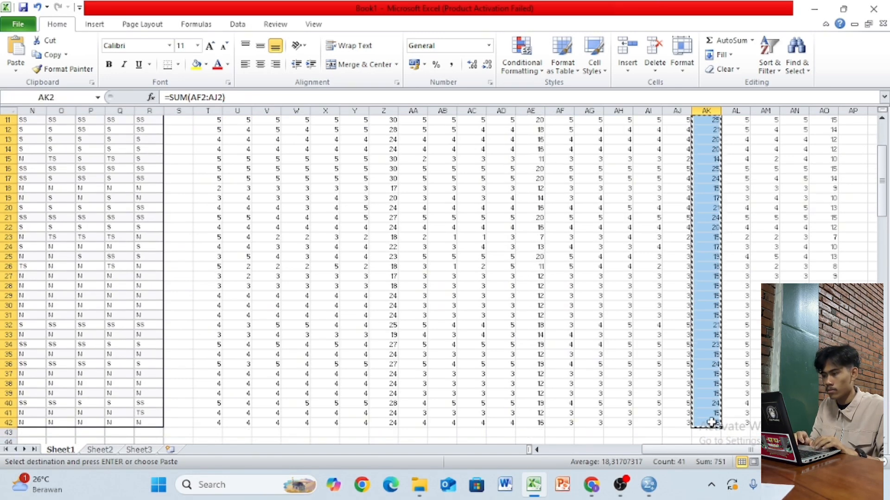
mouse_move(651, 494)
left_click(398, 417)
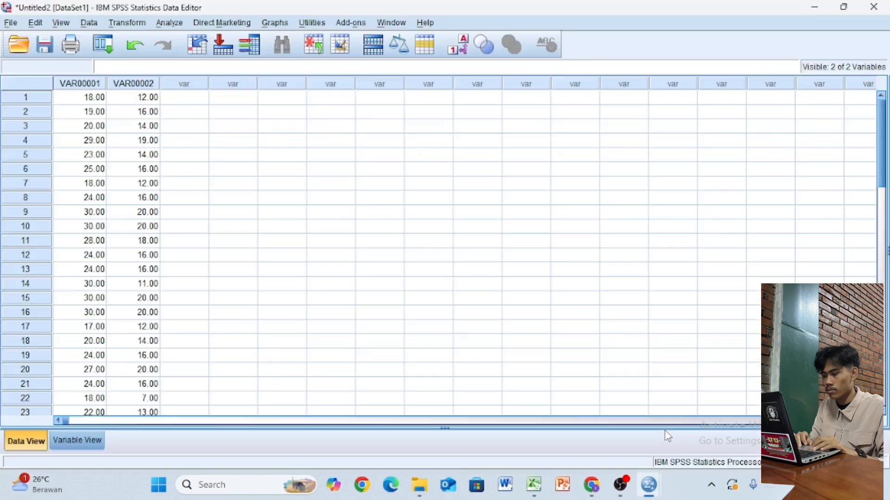
left_click(195, 102)
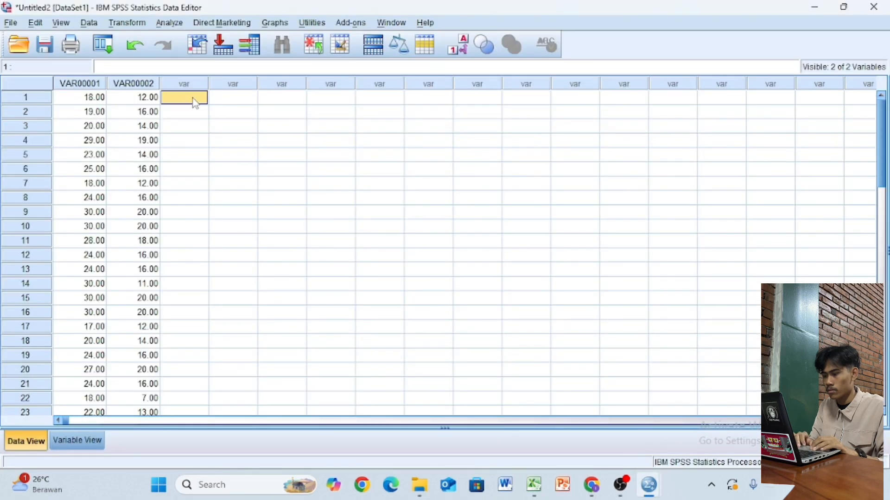
key("ctrl+v")
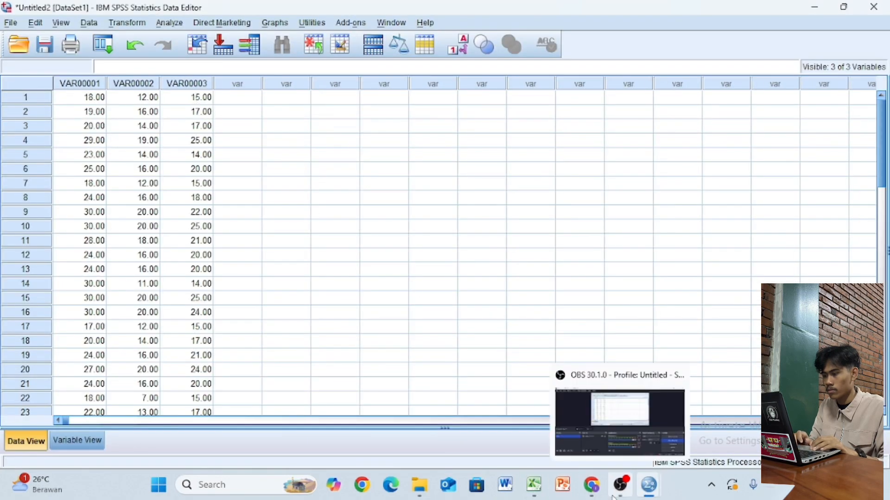
- Copy the Y totals in AO2:AO42 from the Excel sheet into the fourth column of the SPSS dataset Untitled2
left_click(534, 485)
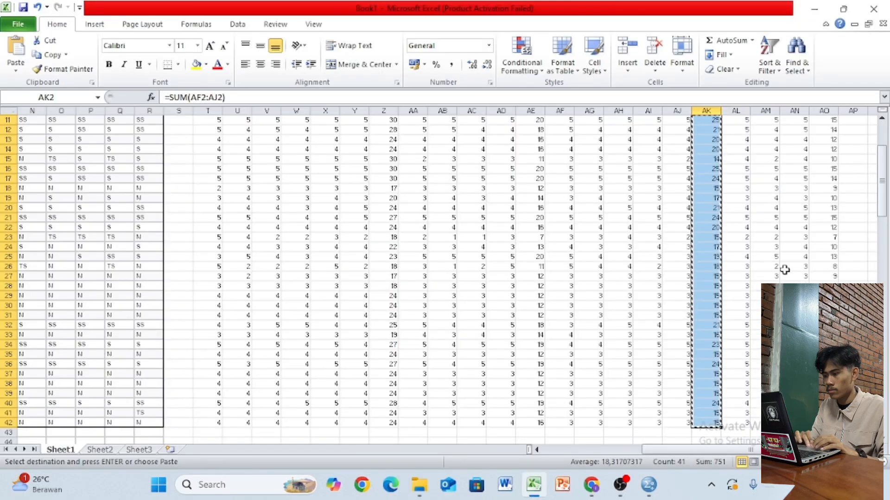
left_click_drag(827, 130, 832, 363)
left_click_drag(832, 403, 832, 423)
key("ctrl+c")
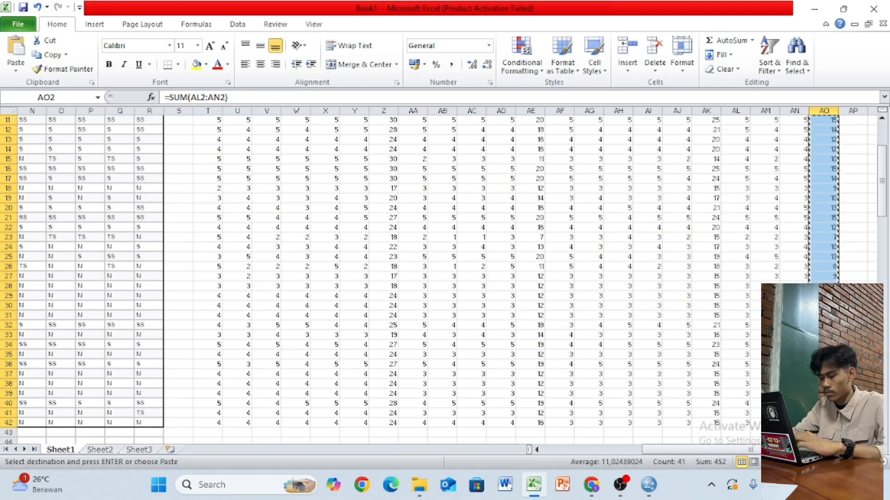
mouse_move(644, 485)
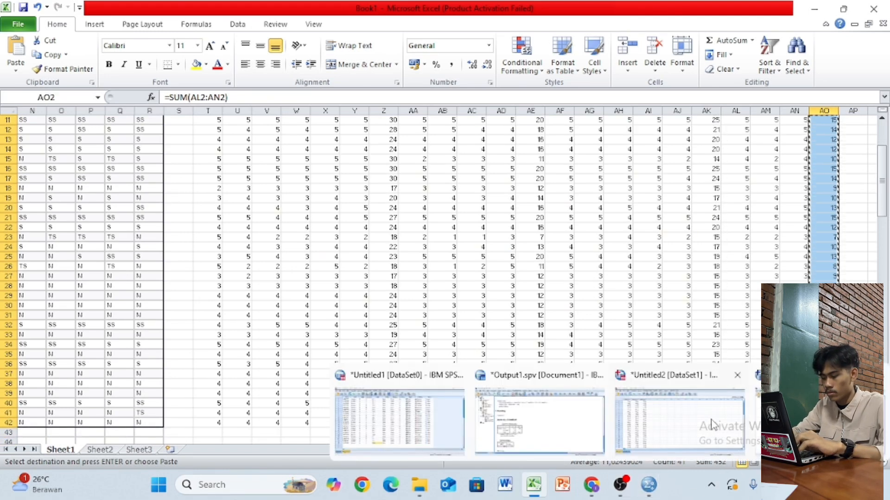
left_click(714, 424)
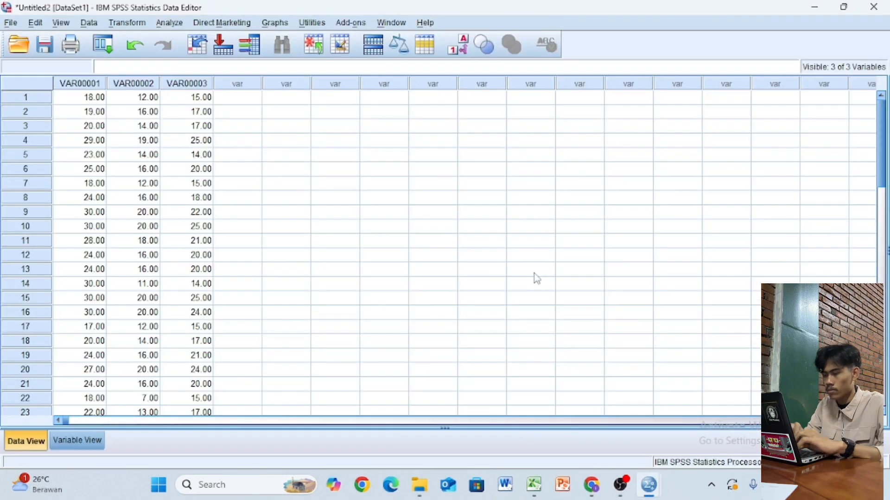
left_click(244, 101)
key("ctrl+v")
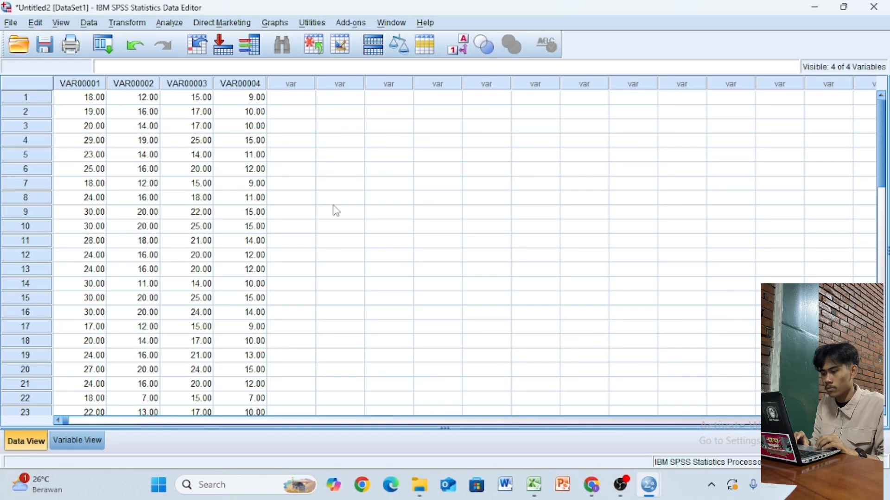
- Rename the four pasted variables in order as X1, X2, X3 and Y
left_click(89, 447)
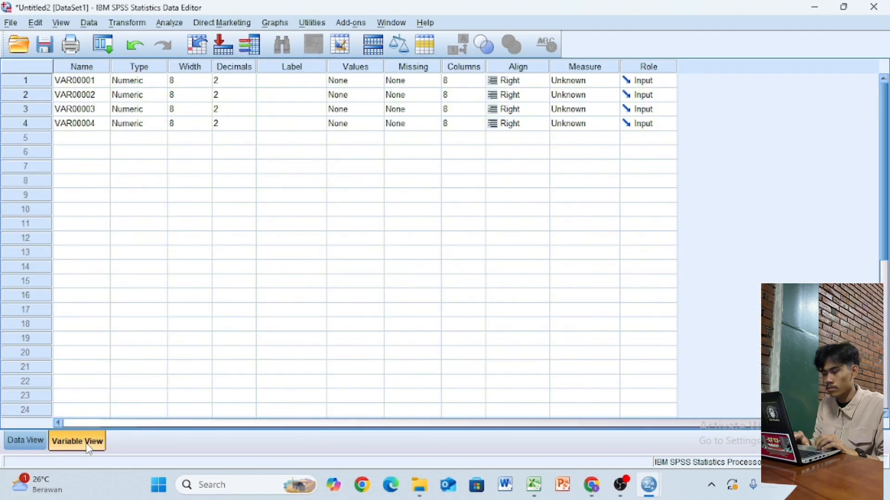
left_click(86, 85)
type("X1")
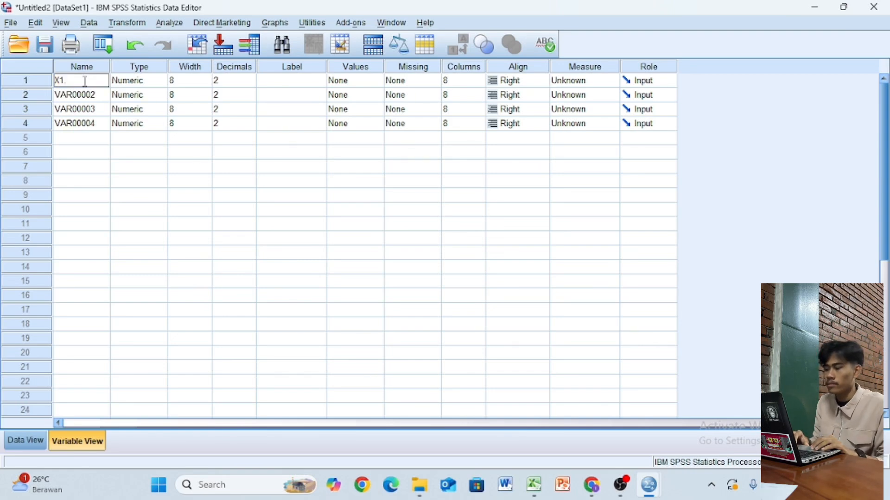
key("Return")
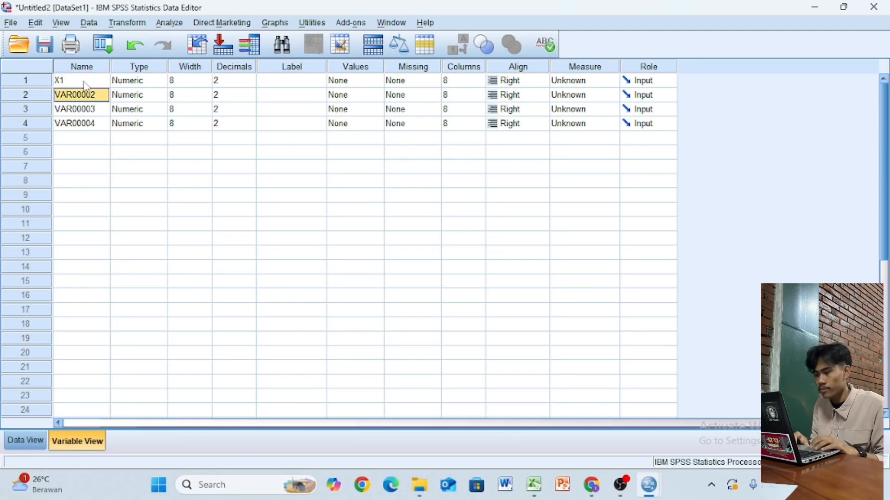
type("X2")
key("Return")
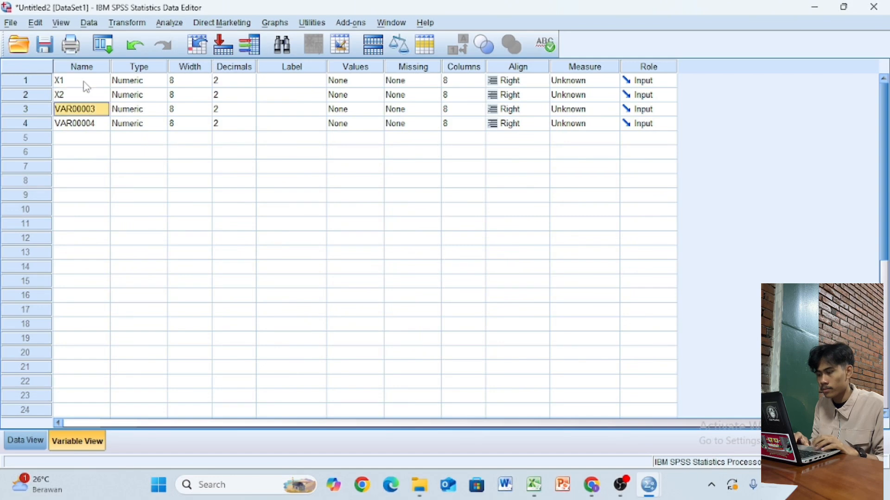
type("X3")
key("Return")
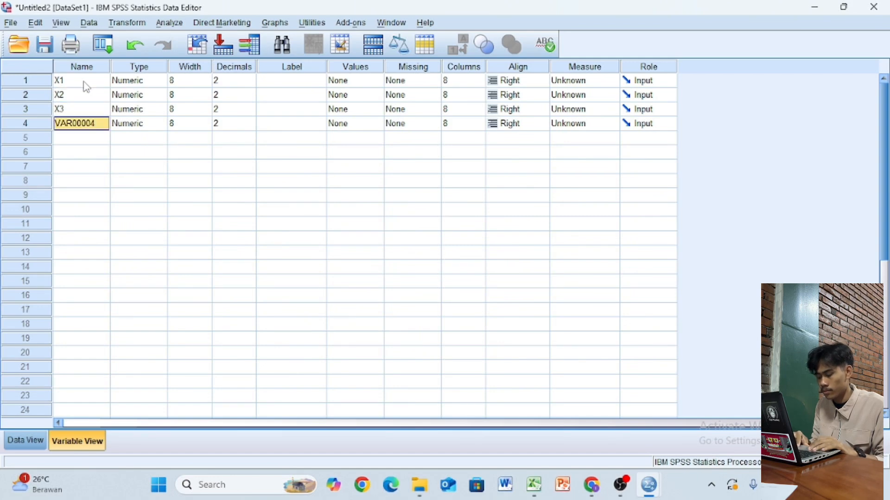
type("Y")
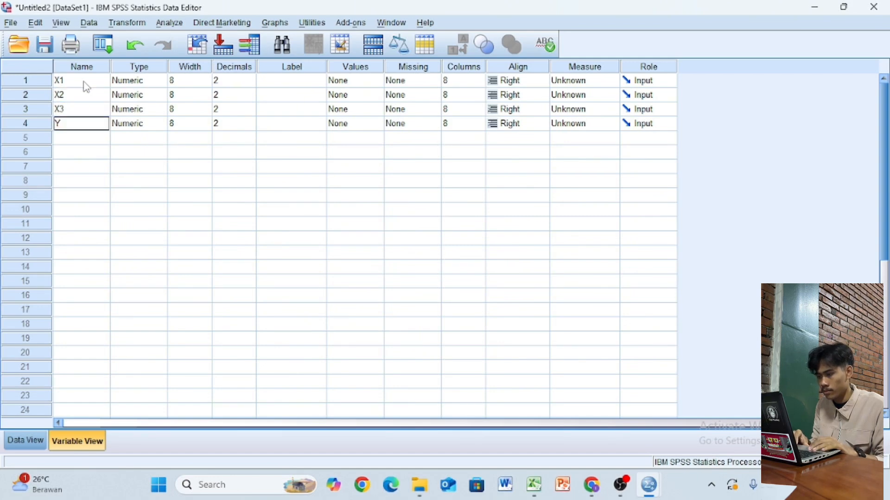
- Label the X1 variable as "Instagram content"
left_click(273, 85)
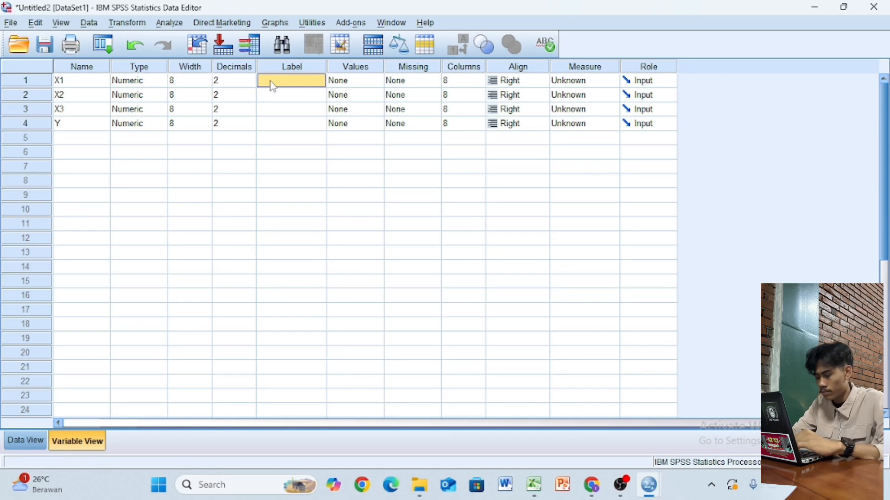
double_click(271, 81)
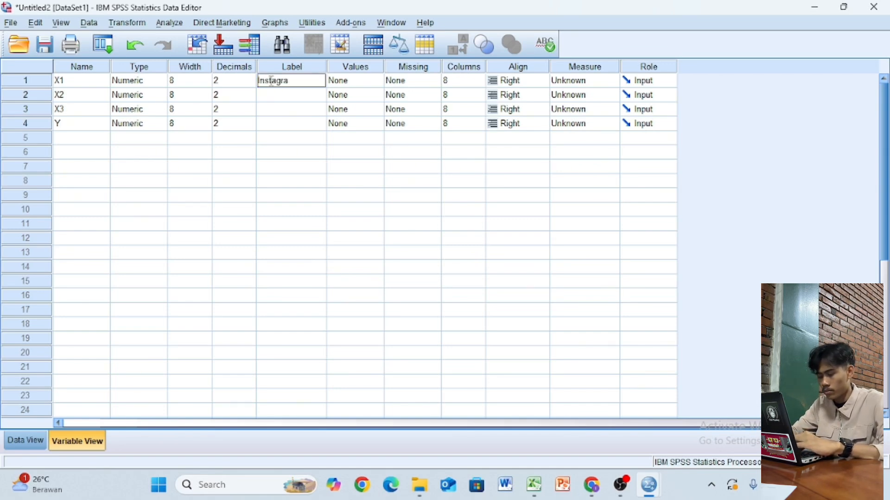
type("Instagram c")
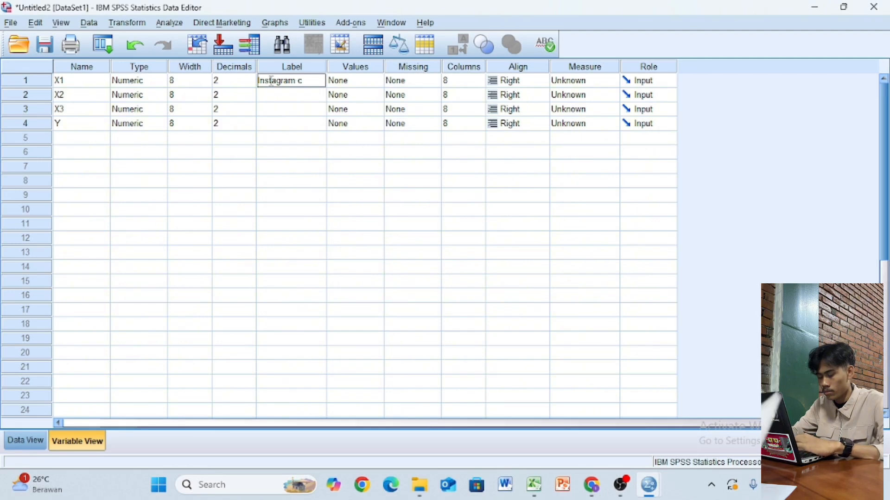
type("ontent")
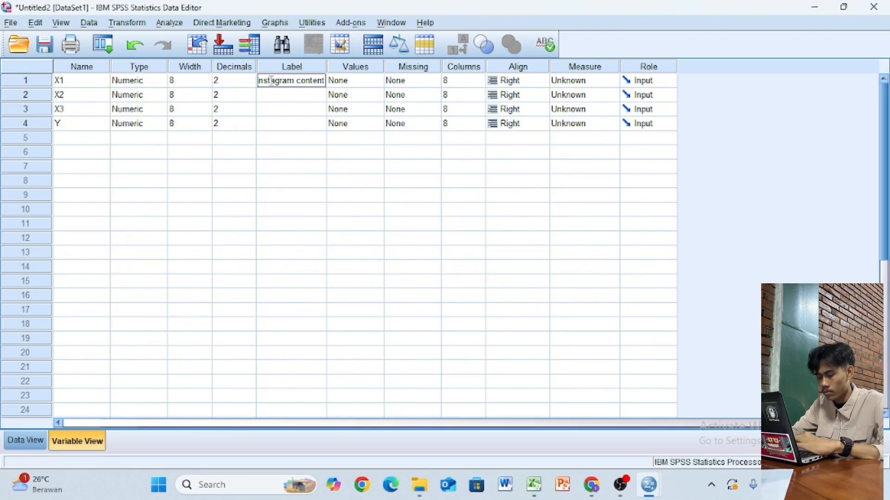
key("Return")
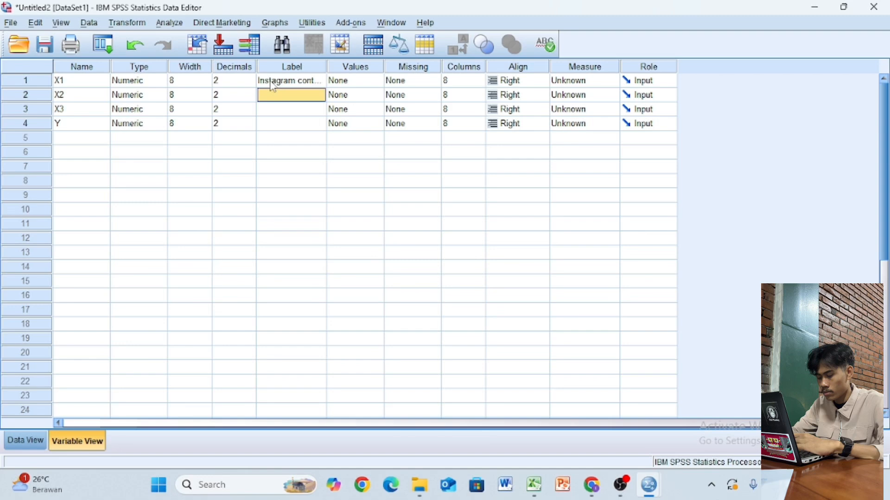
- Label the X2 variable as "Reputation" and the X3 variable as "Service quality"
type("Reputatio")
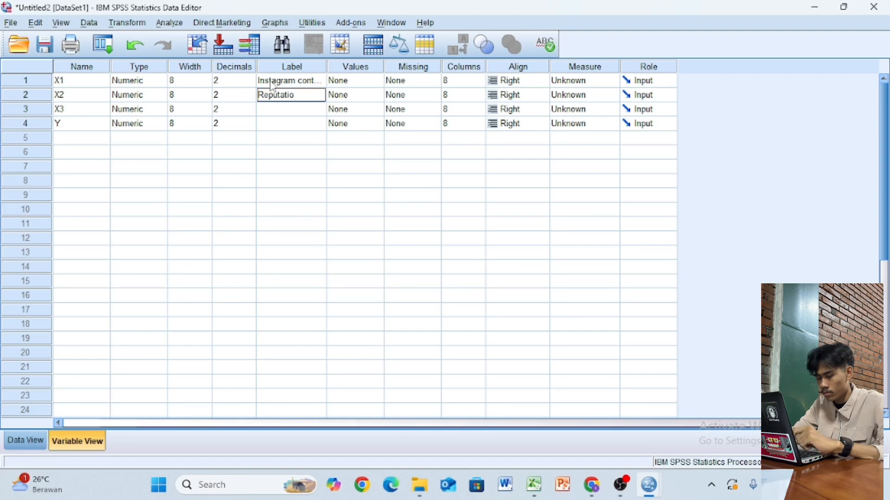
type("n")
key("Return")
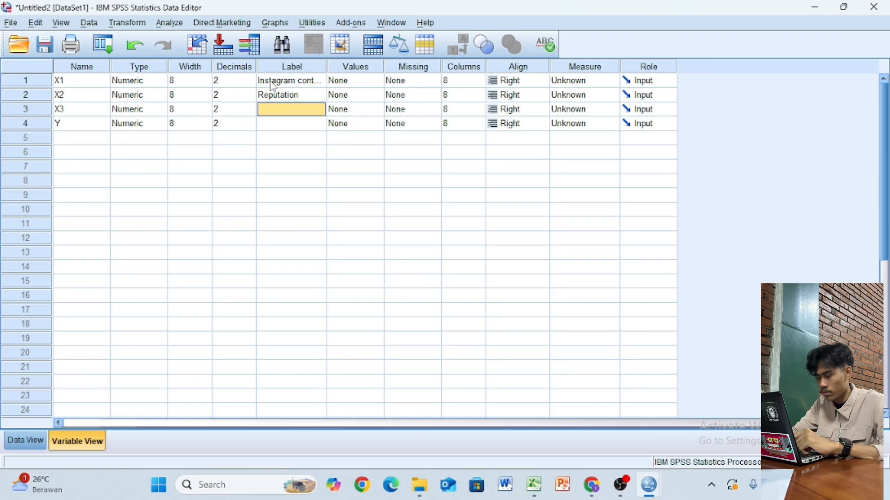
type("Service quality")
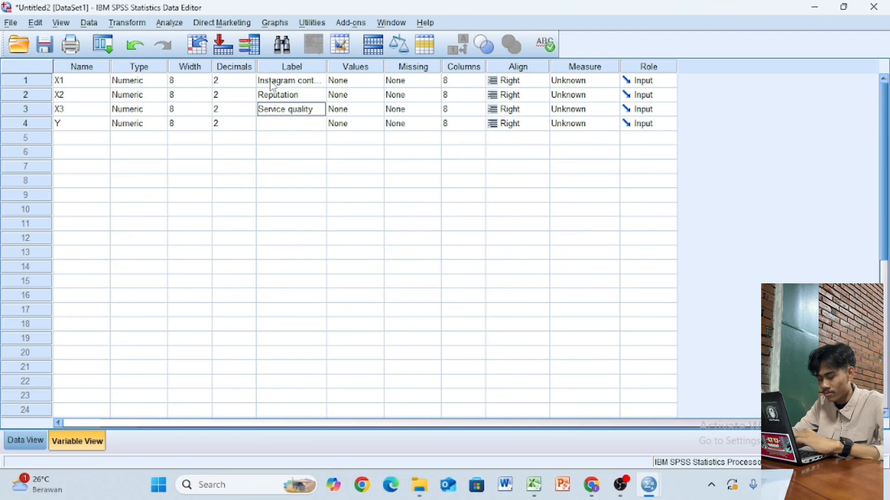
key("Return")
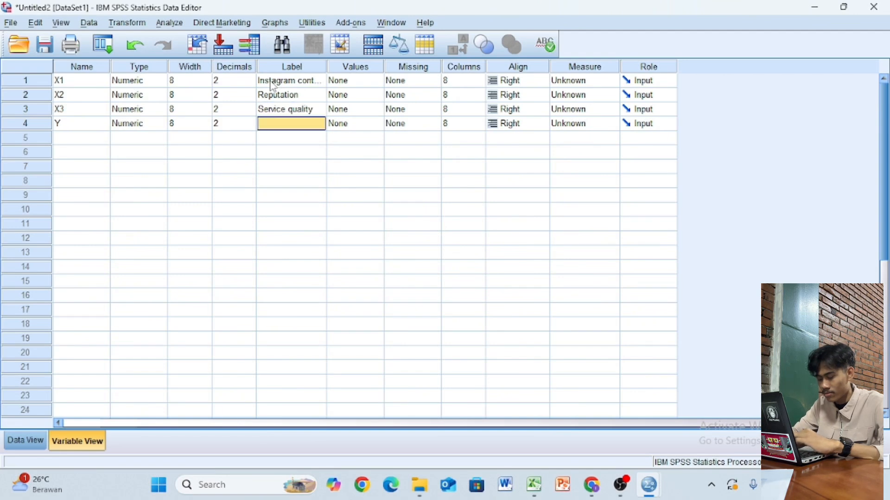
- Label the Y variable as "Keputusan pembelian jasa" and widen the Label column to fit the full text
type("Ke")
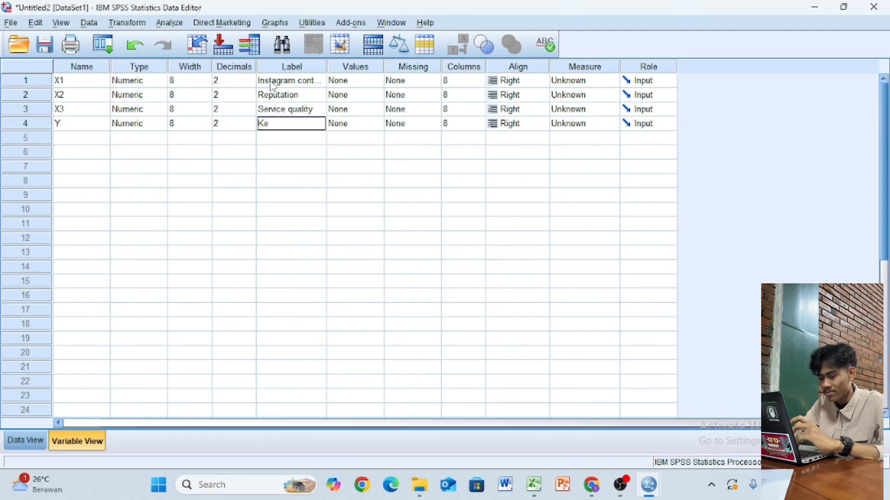
type("putusan")
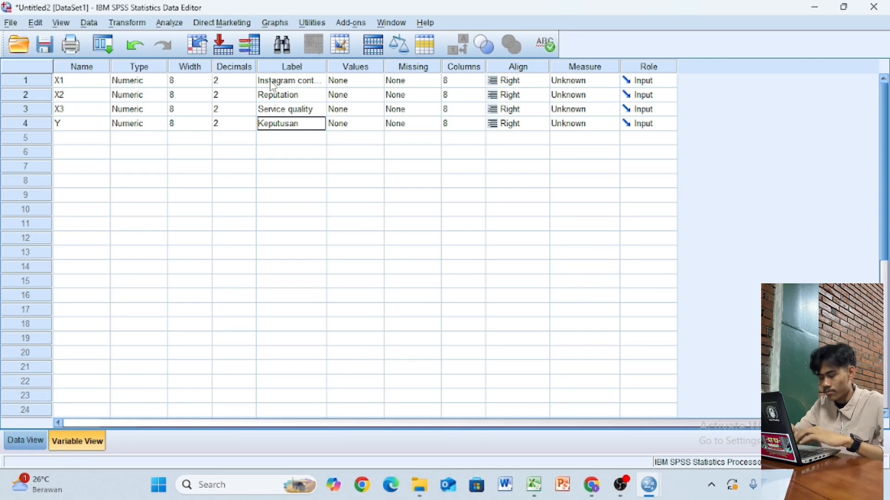
type(" pembeli")
type("an")
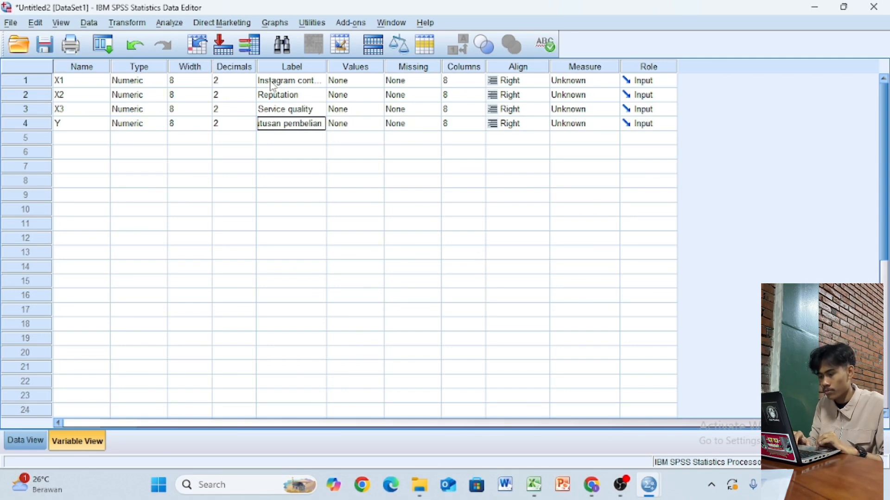
type(" jasa")
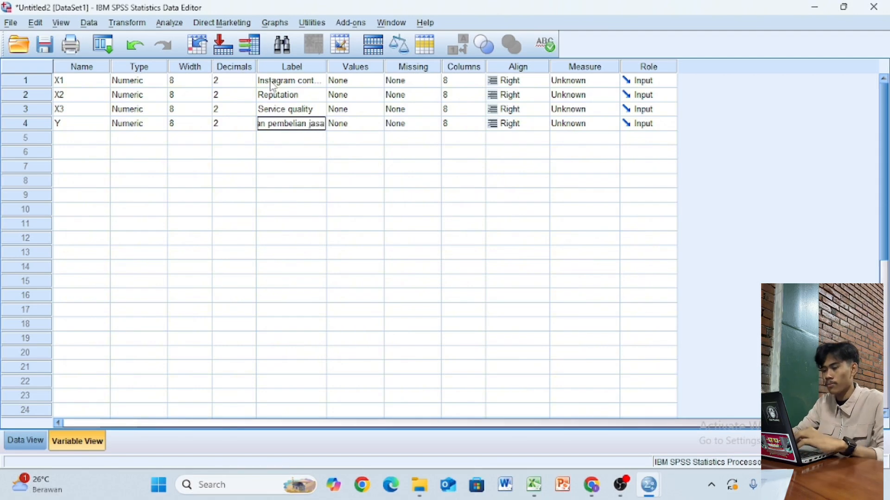
left_click_drag(328, 66, 367, 69)
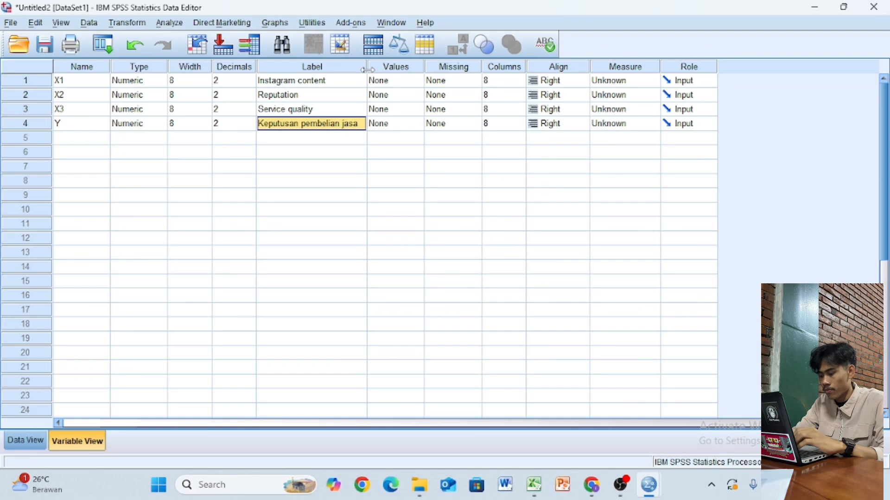
- Set the measurement level of variables X1, X2 and X3 to Scale
left_click(609, 86)
left_click(611, 95)
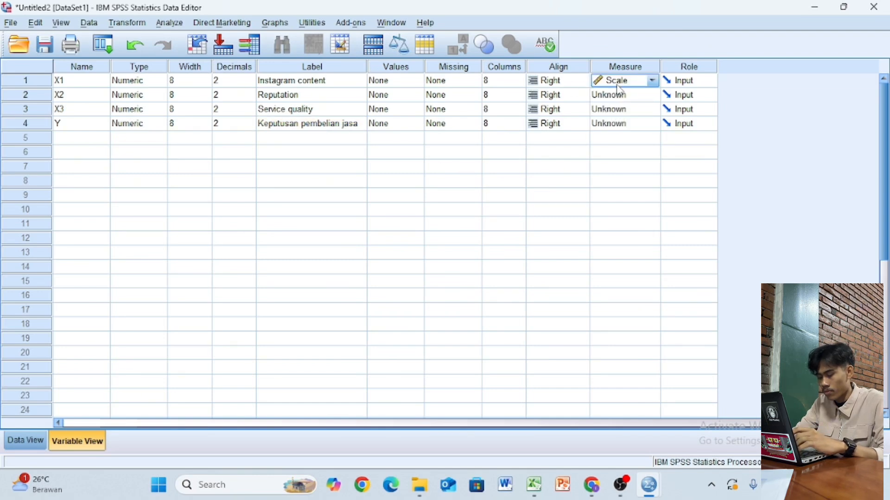
left_click(623, 100)
left_click(621, 110)
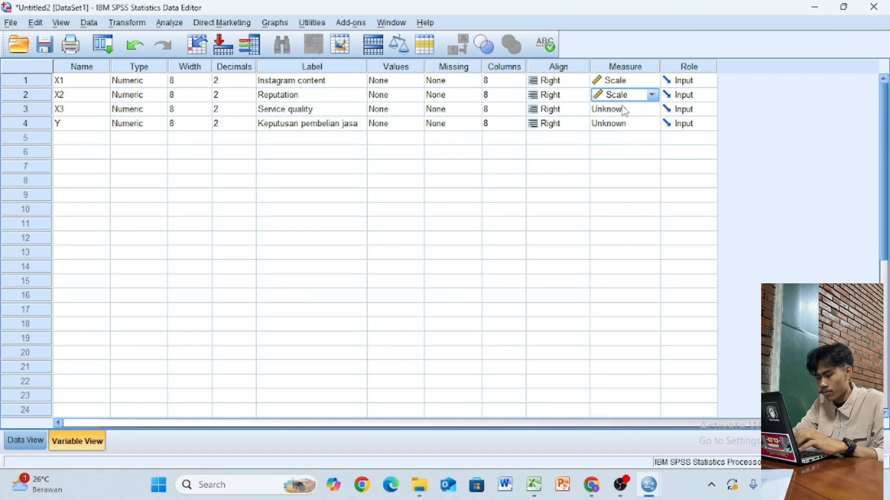
left_click(626, 111)
left_click(625, 111)
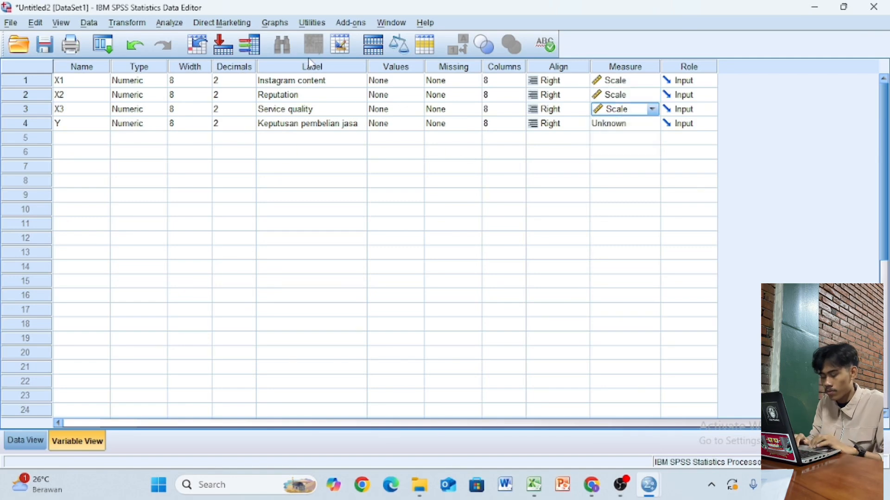